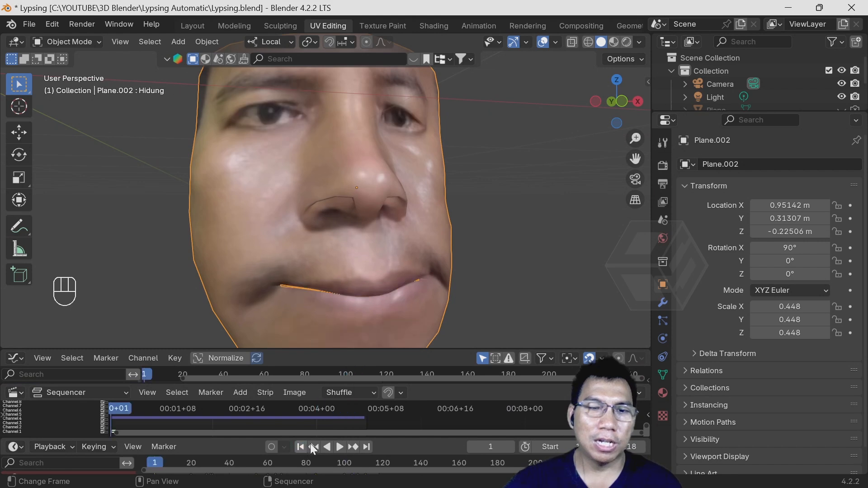
# - Play the finished lip-sync animation and examine the moving mouth from several angles
pyautogui.click(338, 446)
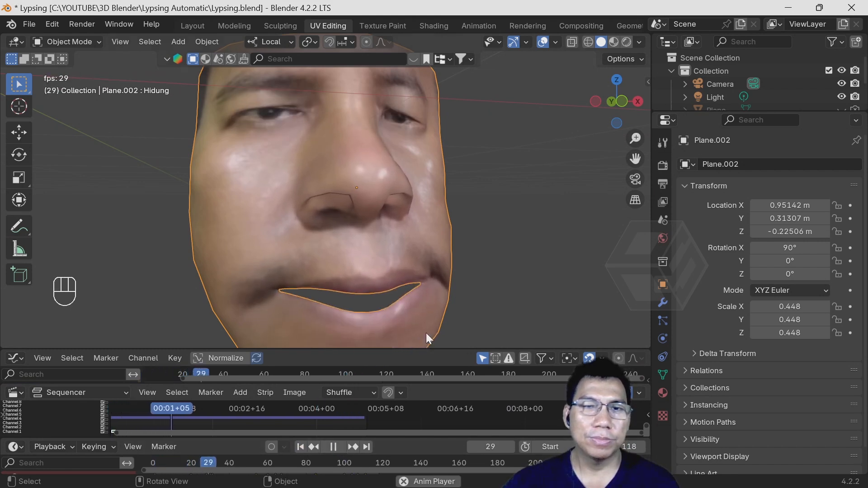
pyautogui.scroll(-2, 434, 302)
pyautogui.moveTo(438, 285); pyautogui.dragTo(482, 268, button='middle')
pyautogui.moveTo(557, 267); pyautogui.dragTo(557, 280, button='middle')
pyautogui.click(337, 447)
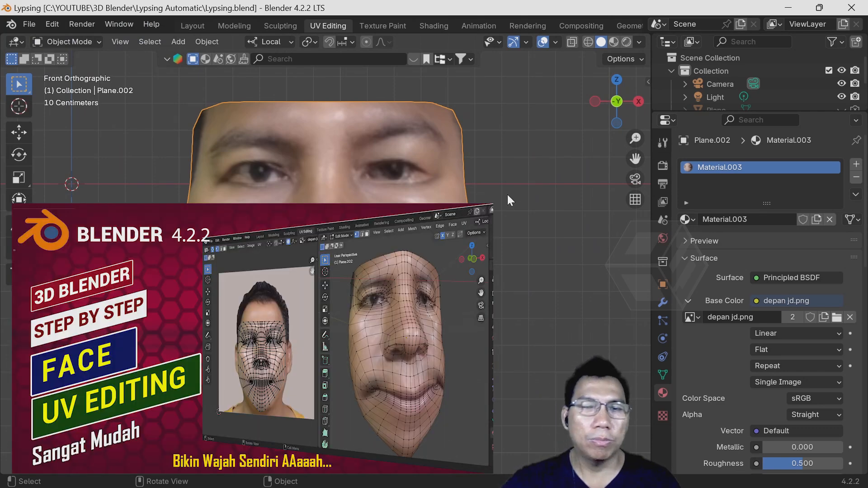
# - Set the face to front view and split the 3D Viewport horizontally near its lower edge
pyautogui.moveTo(494, 216)
pyautogui.mouseDown(button='middle')
pyautogui.moveTo(519, 241)
pyautogui.moveTo(596, 208)
pyautogui.moveTo(500, 225)
pyautogui.moveTo(501, 208)
pyautogui.mouseUp(button='middle')
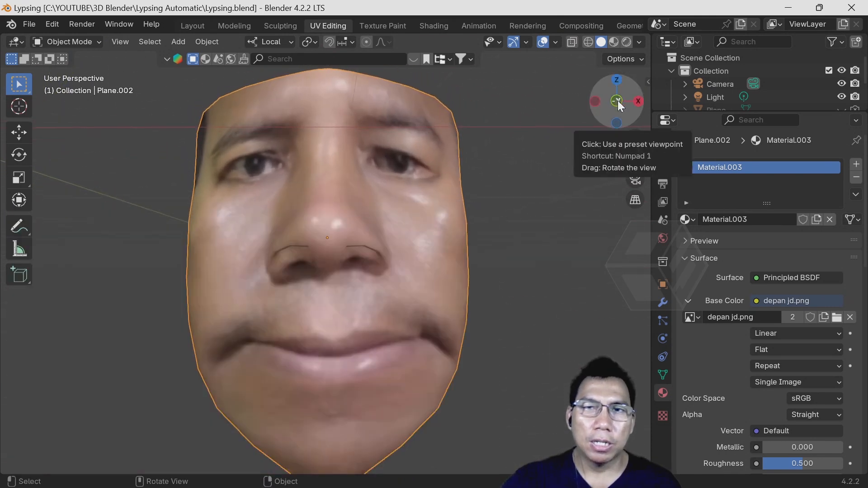
pyautogui.click(617, 100)
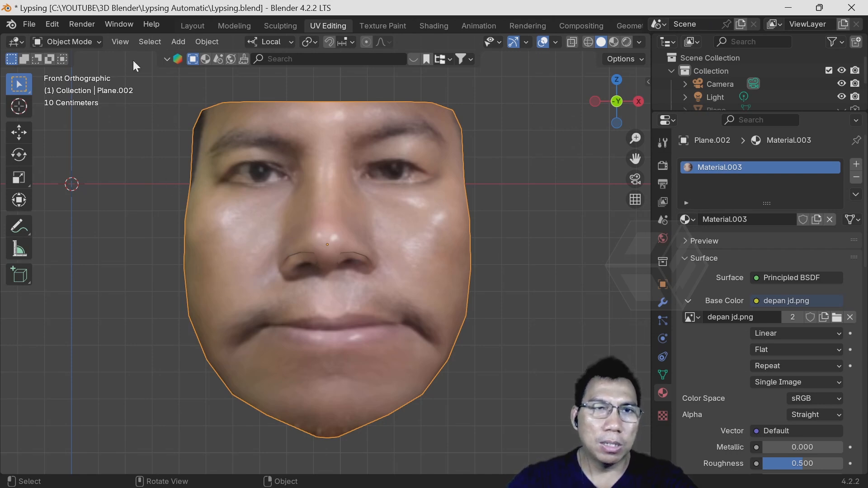
pyautogui.click(119, 42)
pyautogui.moveTo(139, 340)
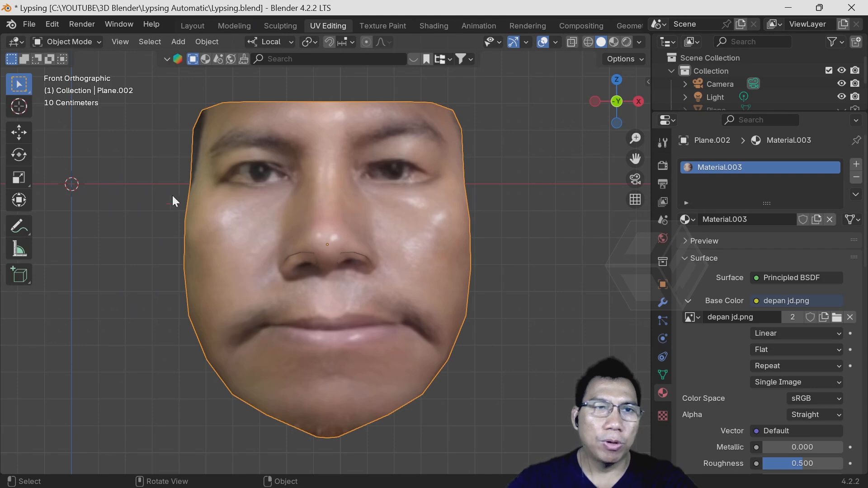
pyautogui.click(119, 41)
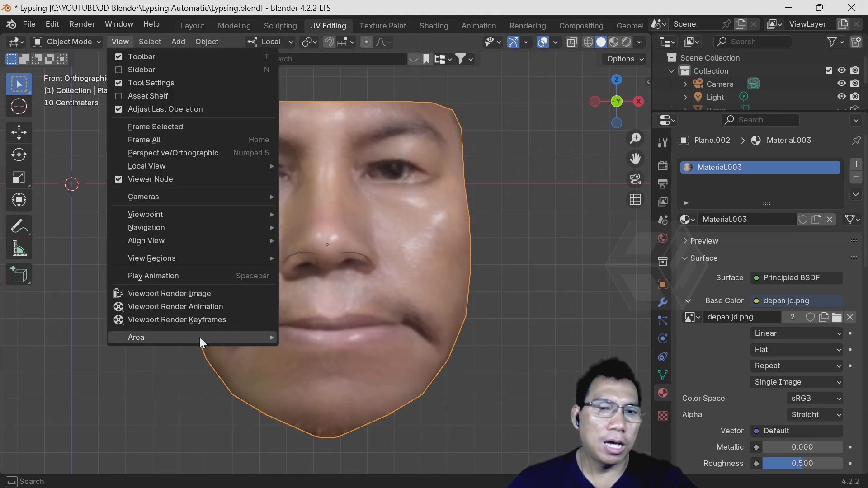
pyautogui.moveTo(200, 335)
pyautogui.click(322, 360)
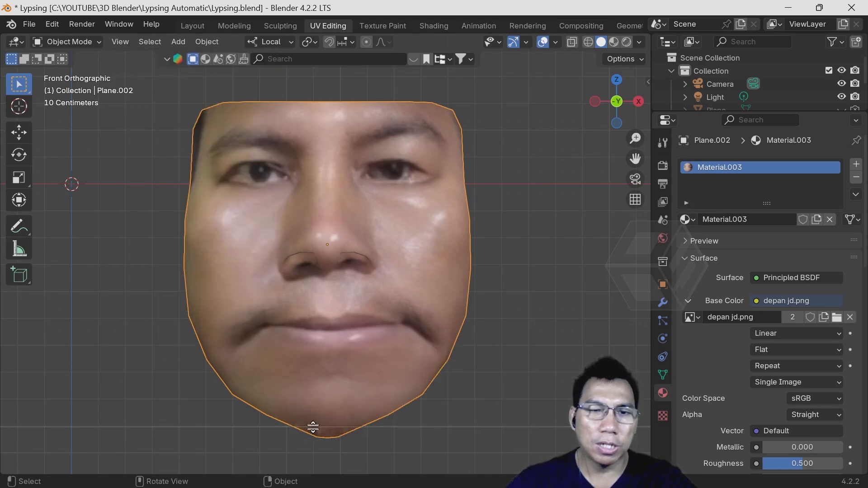
pyautogui.click(312, 427)
# - Change the new lower area into a Timeline and make it slightly taller
pyautogui.click(18, 436)
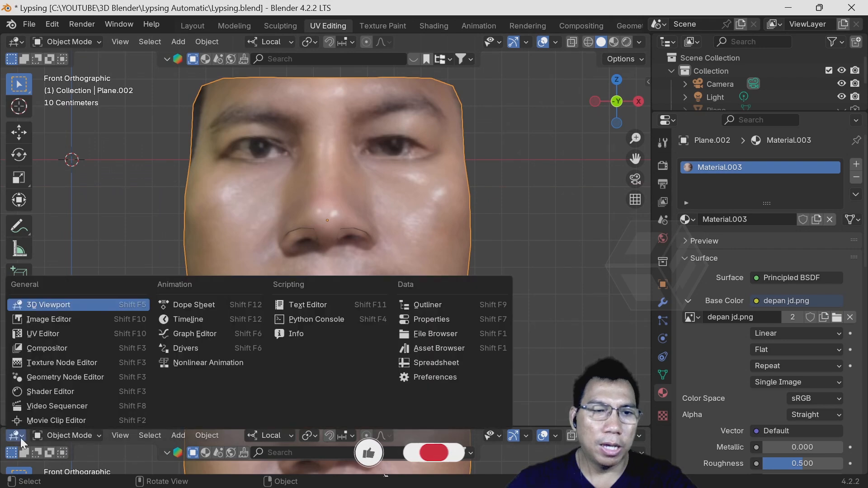
pyautogui.press('Escape')
pyautogui.click(18, 436)
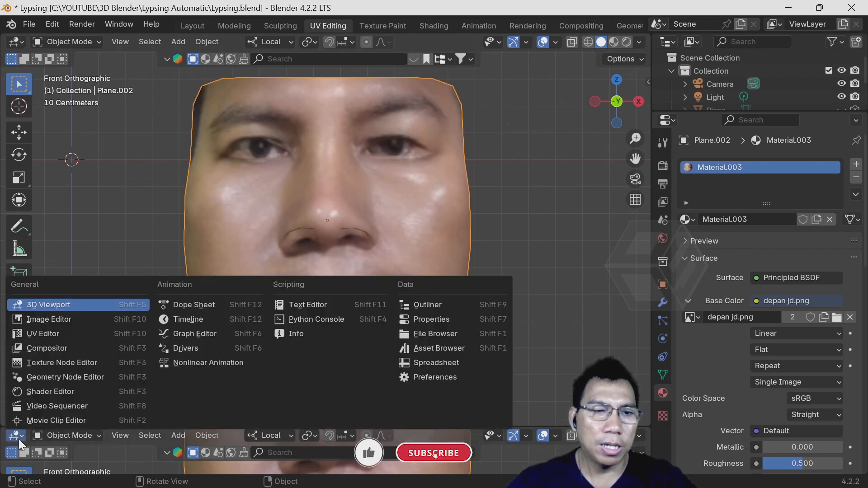
pyautogui.click(175, 319)
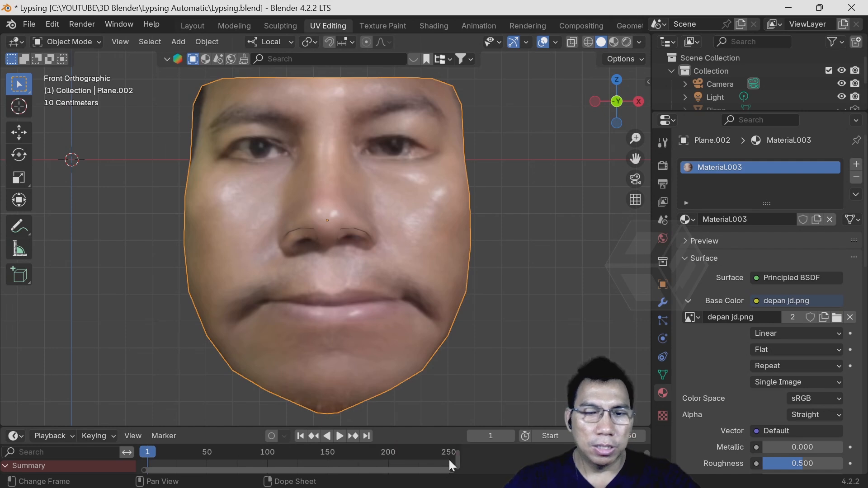
pyautogui.press('n')
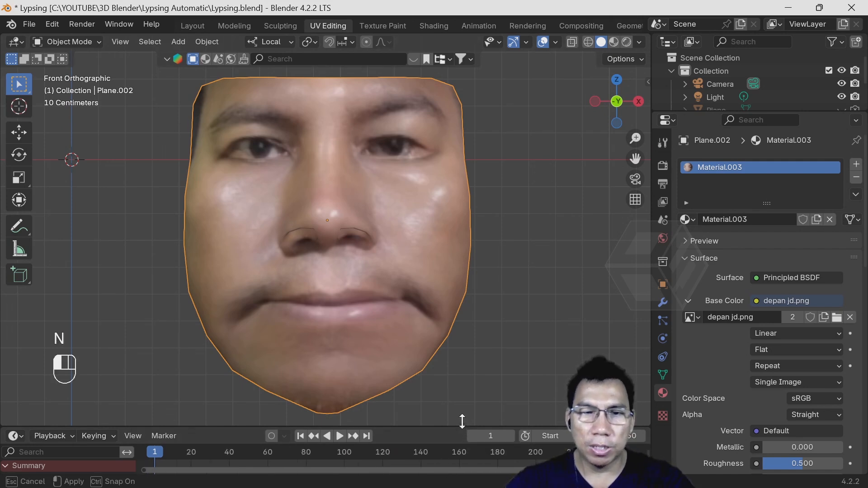
pyautogui.moveTo(464, 425); pyautogui.dragTo(462, 417)
# - Split the 3D Viewport horizontally above the Timeline, turn the new area into a Video Sequencer and collapse it to its header
pyautogui.click(121, 42)
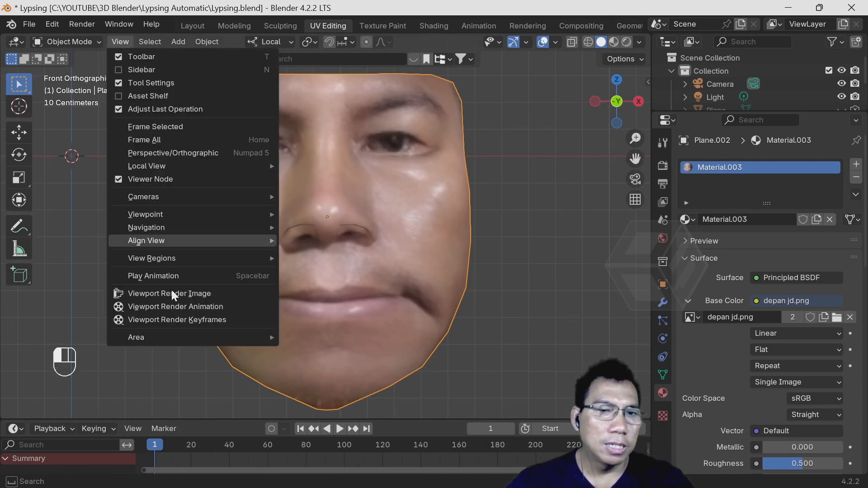
pyautogui.moveTo(182, 341)
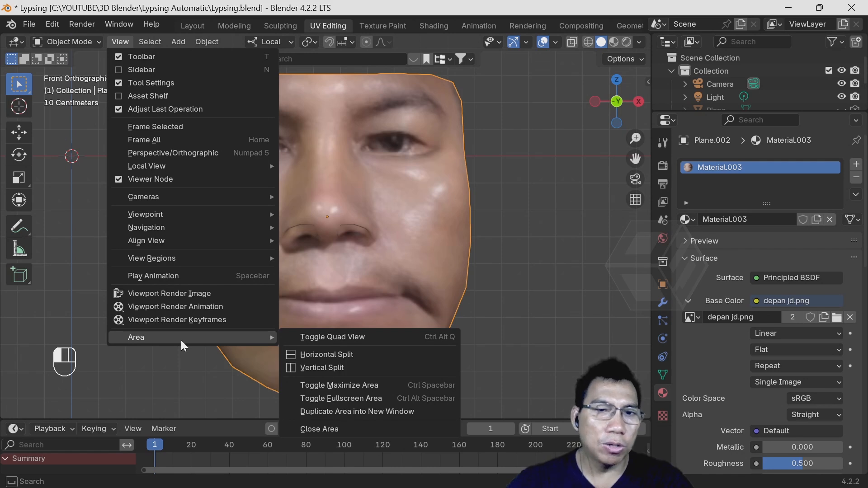
pyautogui.click(371, 354)
pyautogui.click(124, 370)
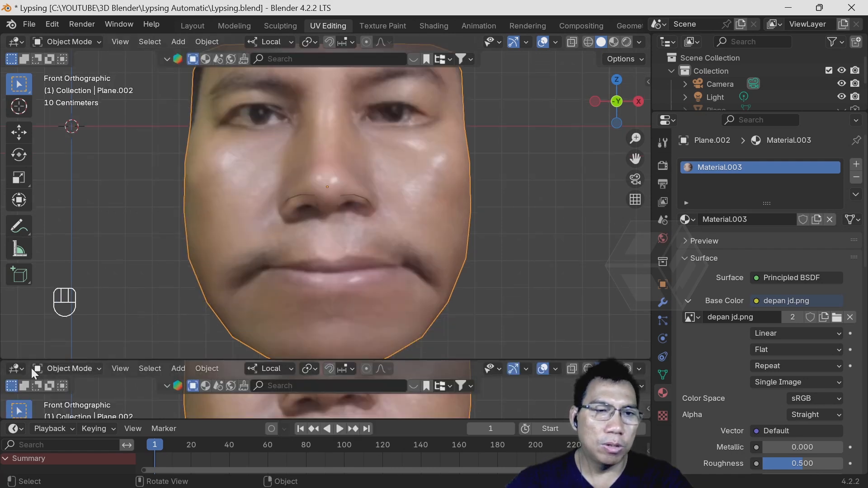
pyautogui.click(18, 368)
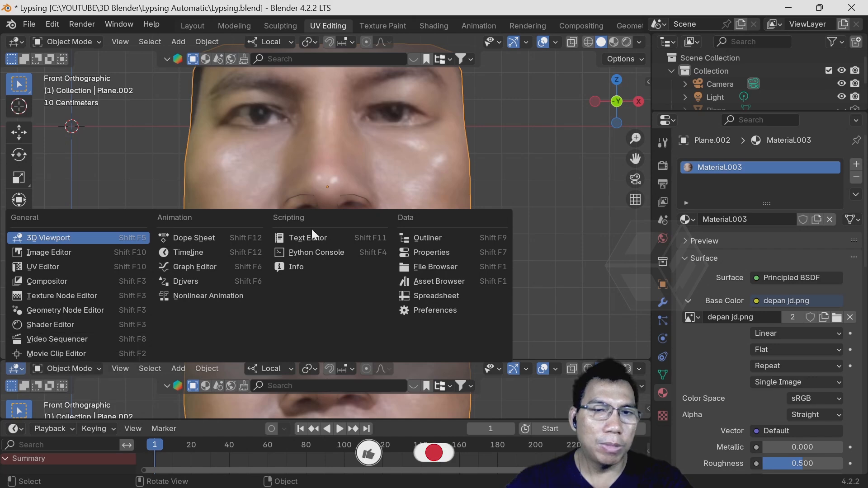
pyautogui.click(21, 369)
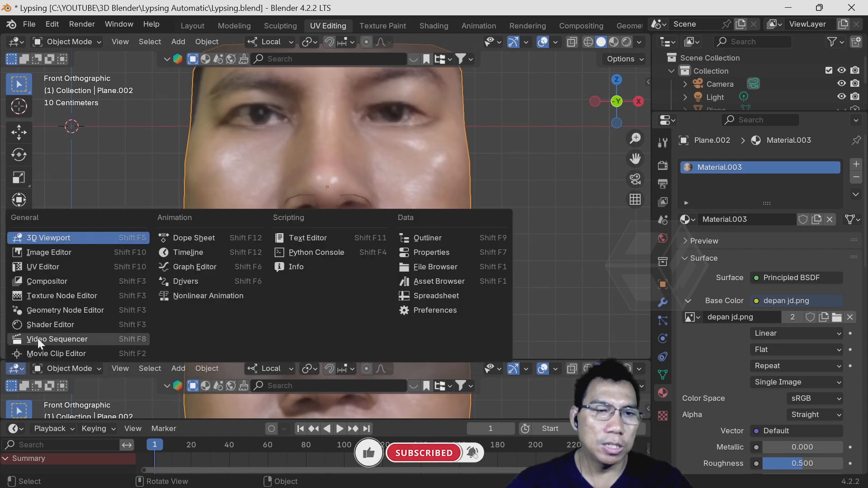
pyautogui.click(37, 338)
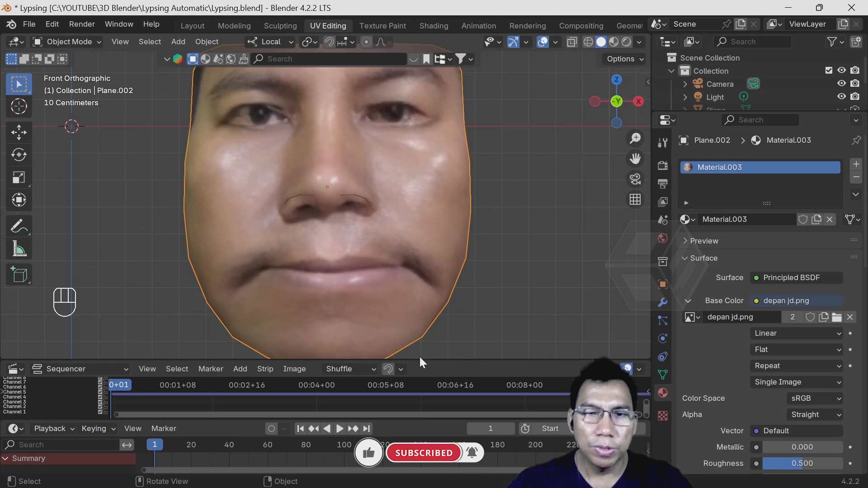
pyautogui.moveTo(421, 360); pyautogui.dragTo(426, 410)
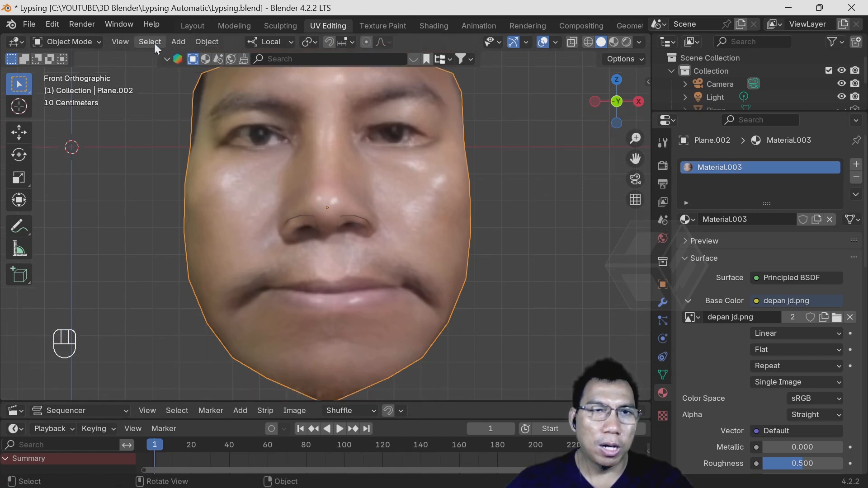
# - Split the 3D Viewport horizontally above the Video Sequencer, turn the new area into a Graph Editor and reduce its height
pyautogui.click(120, 42)
pyautogui.moveTo(171, 336)
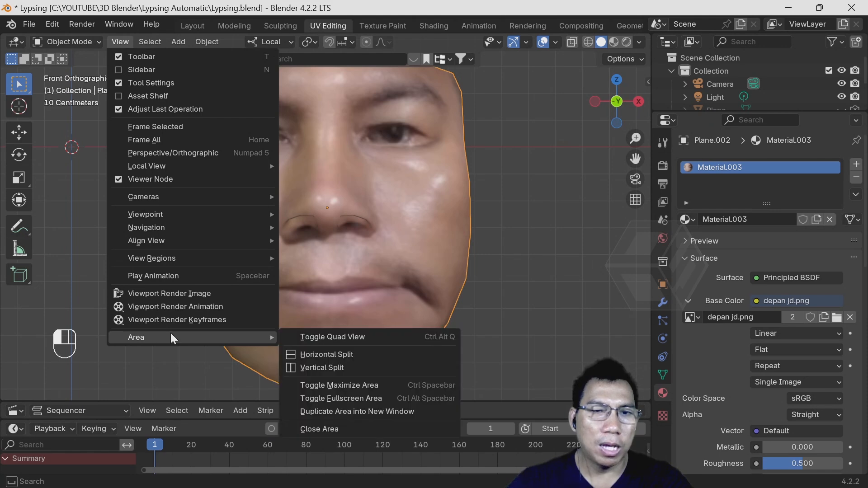
pyautogui.click(299, 355)
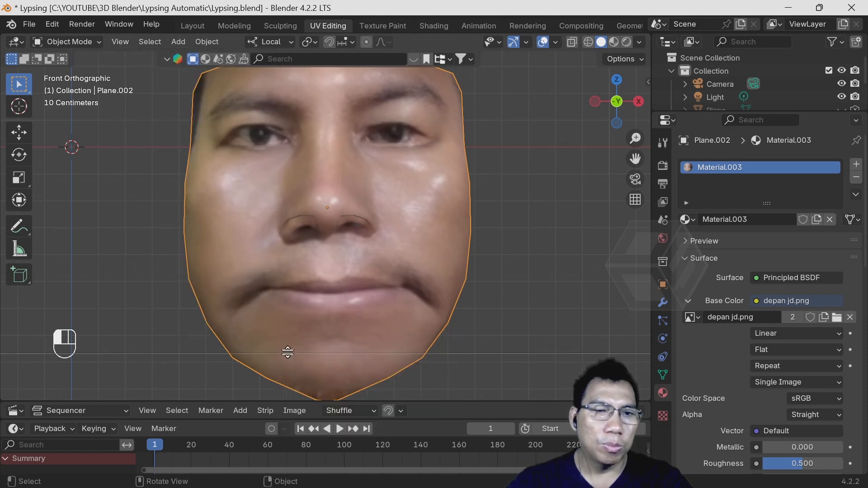
pyautogui.click(254, 347)
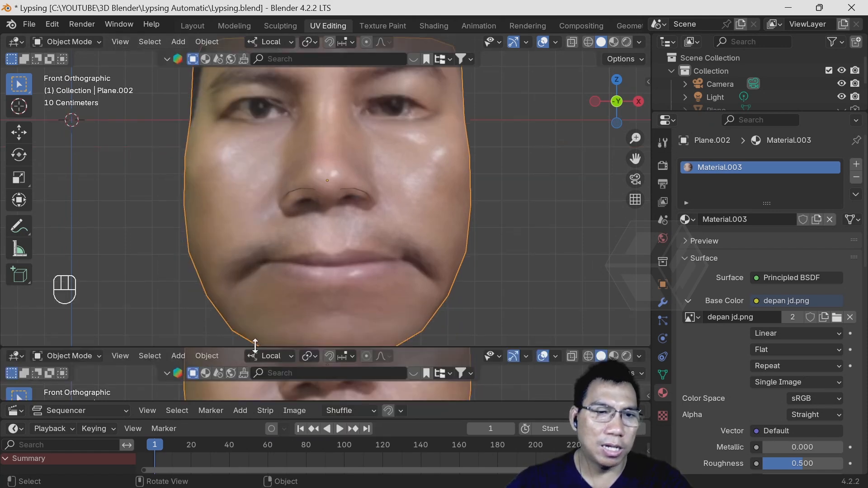
pyautogui.click(16, 357)
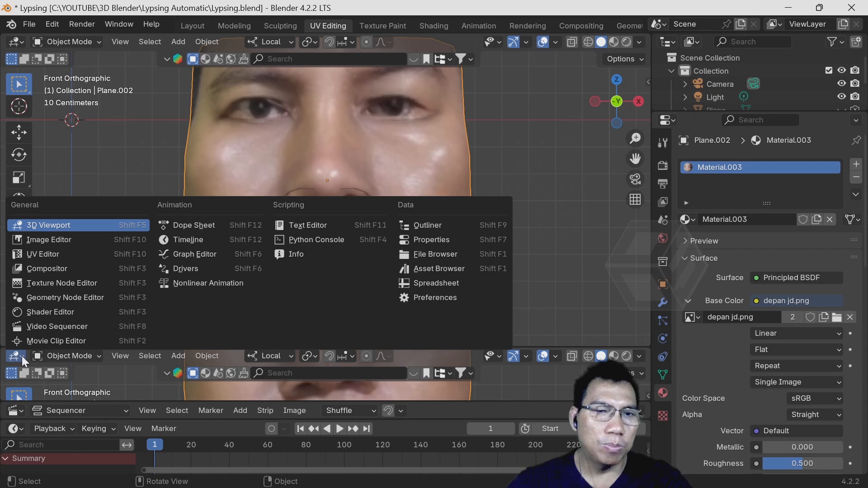
pyautogui.click(24, 354)
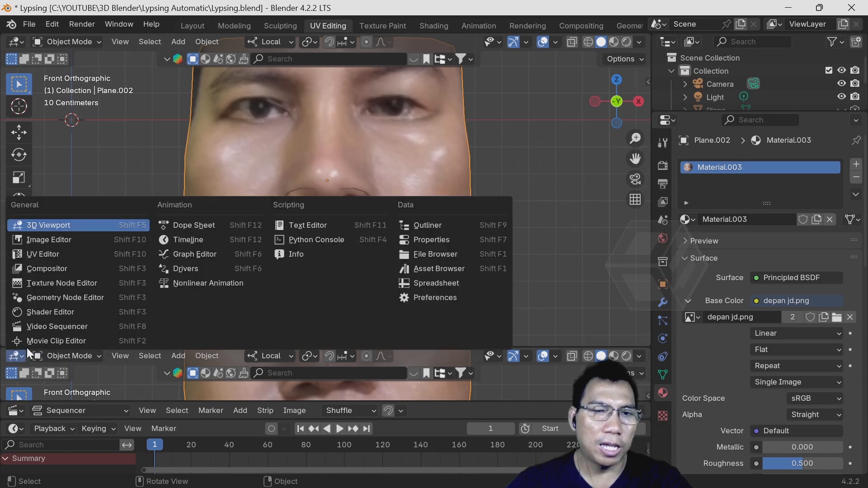
pyautogui.click(180, 254)
pyautogui.moveTo(124, 345); pyautogui.dragTo(125, 380)
# - Put the face object into Edit Mode in front orthographic view
pyautogui.moveTo(450, 253); pyautogui.dragTo(418, 262, button='middle')
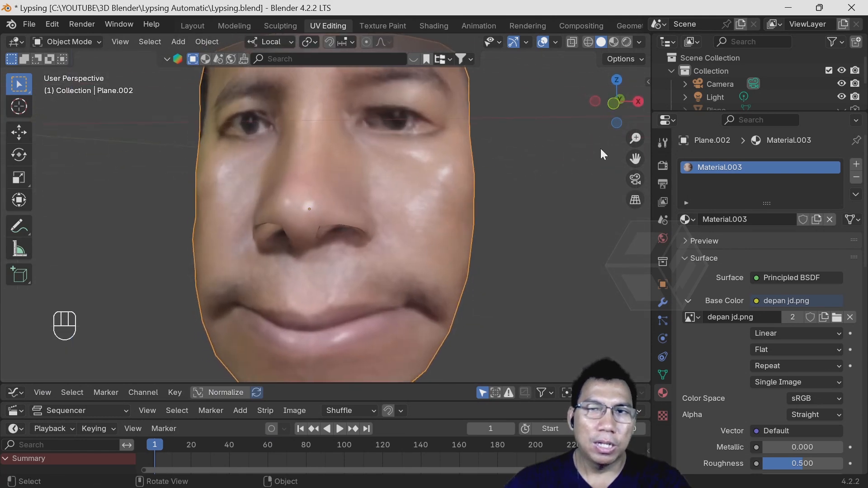
pyautogui.click(614, 104)
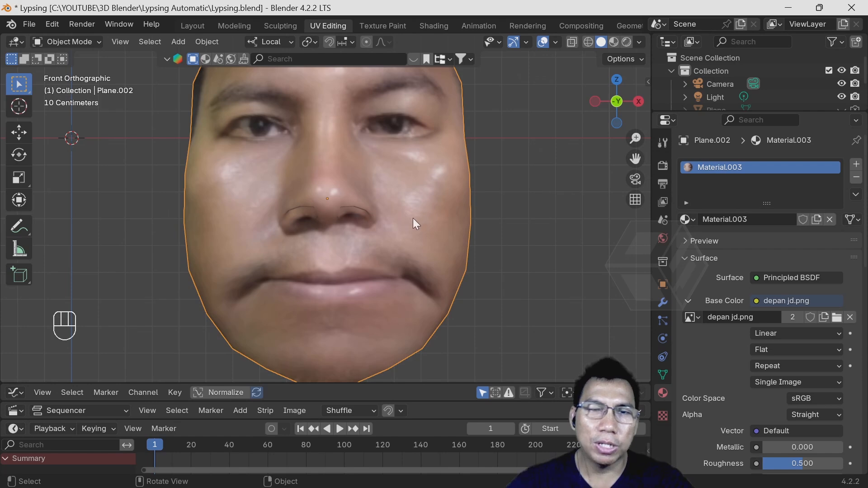
pyautogui.click(68, 40)
pyautogui.click(73, 73)
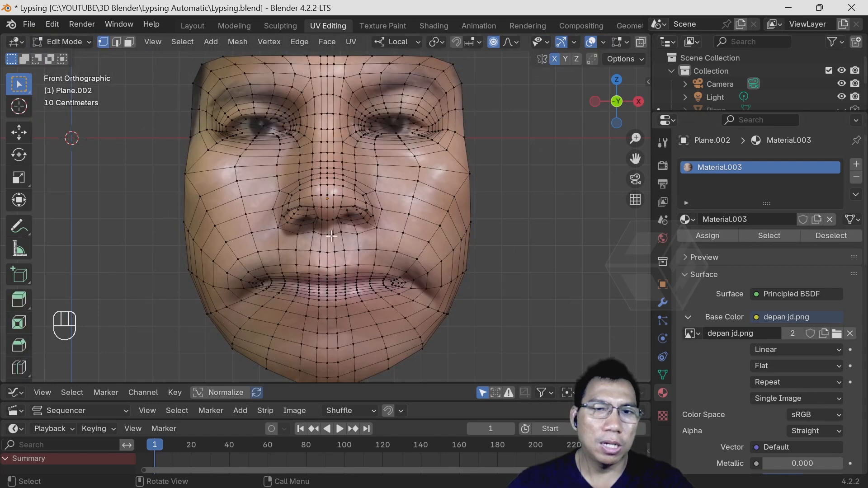
pyautogui.scroll(3, 355, 256)
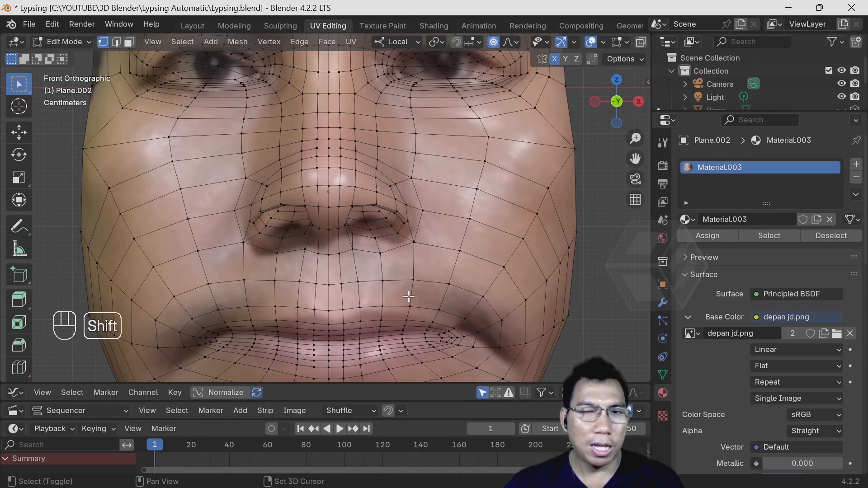
pyautogui.keyDown('shift'); pyautogui.moveTo(409, 297); pyautogui.dragTo(409, 177, button='middle'); pyautogui.keyUp('shift')
pyautogui.scroll(2, 404, 203)
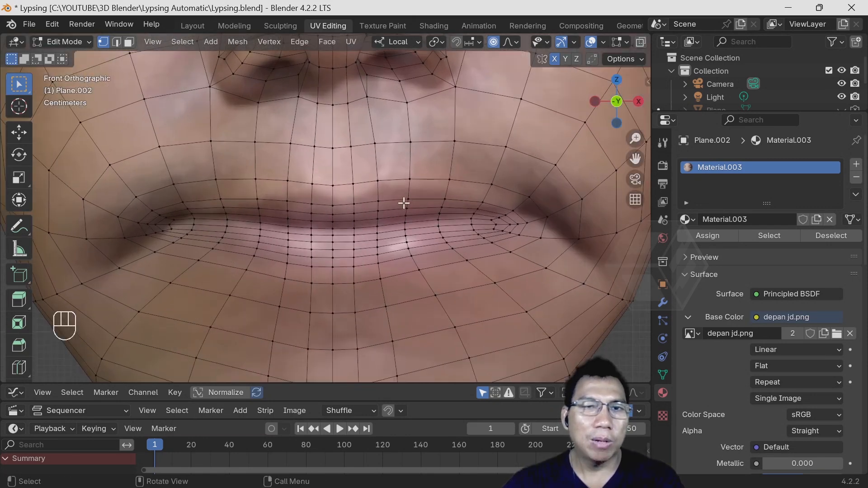
pyautogui.scroll(1, 403, 203)
pyautogui.scroll(2, 441, 239)
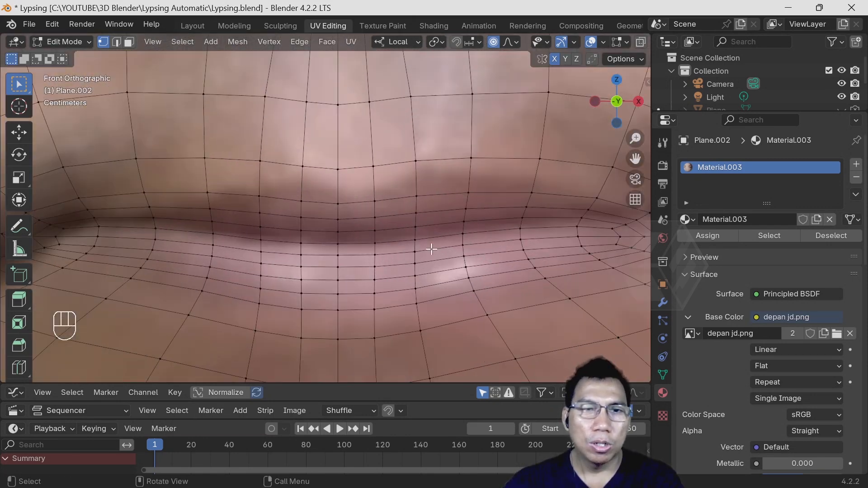
pyautogui.scroll(-1, 429, 249)
# - Select the two rows of faces along the line between the lips and delete those faces
pyautogui.click(129, 41)
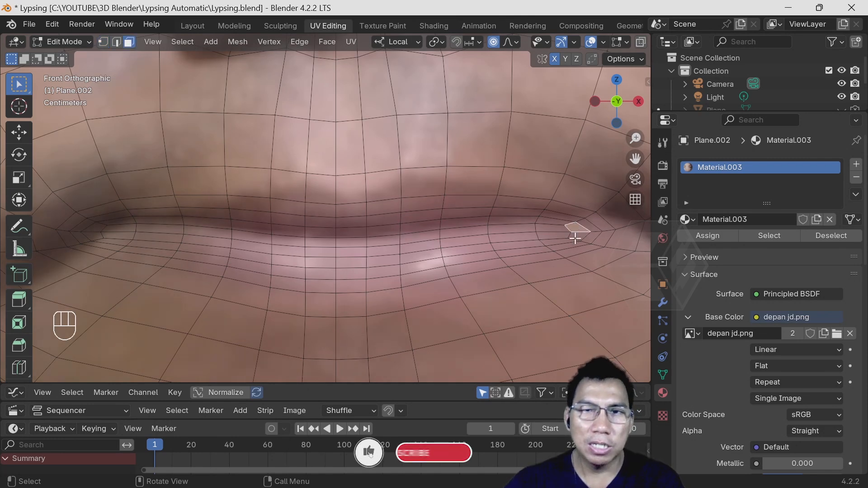
pyautogui.click(553, 228)
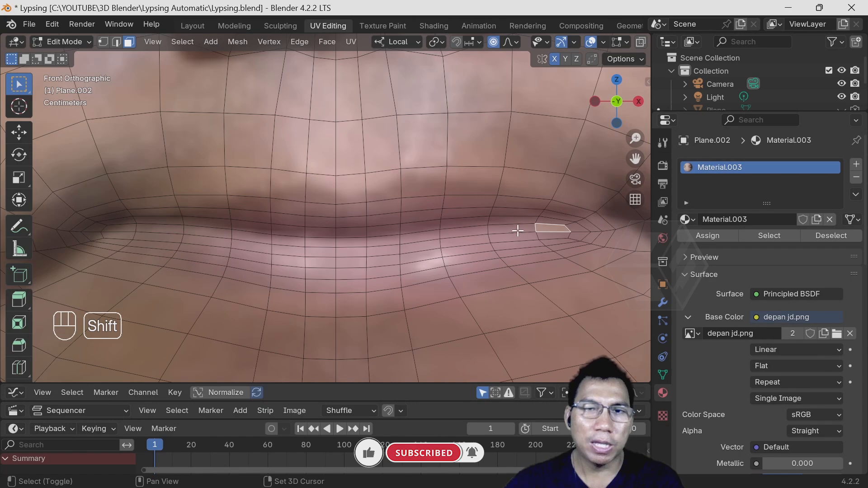
pyautogui.keyDown('shift'); pyautogui.click(516, 230); pyautogui.keyUp('shift')
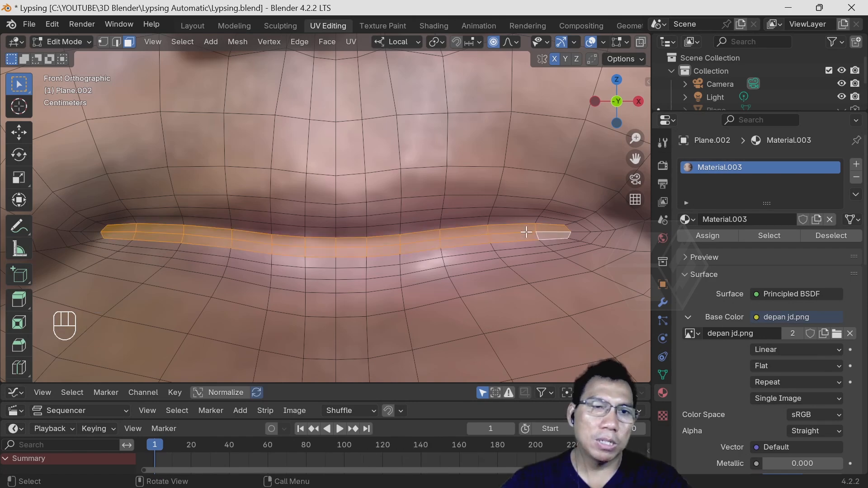
pyautogui.scroll(-4, 474, 232)
pyautogui.scroll(4, 474, 232)
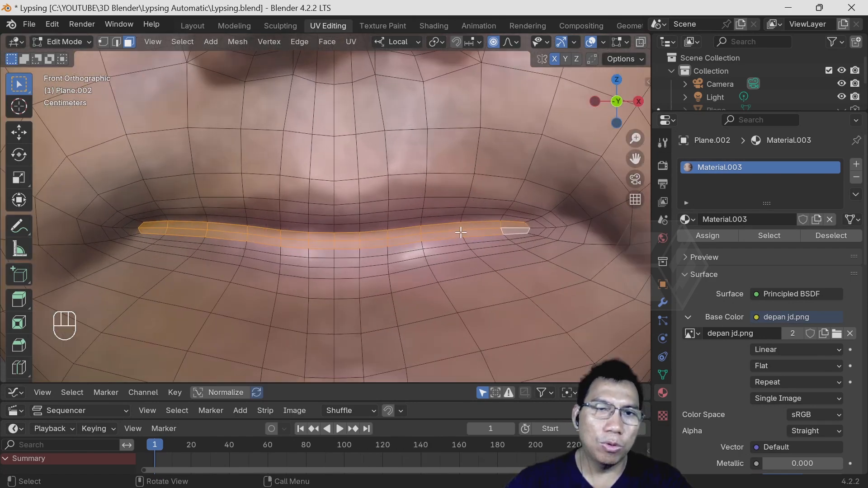
pyautogui.scroll(-4, 457, 234)
pyautogui.scroll(3, 460, 236)
pyautogui.scroll(1, 459, 236)
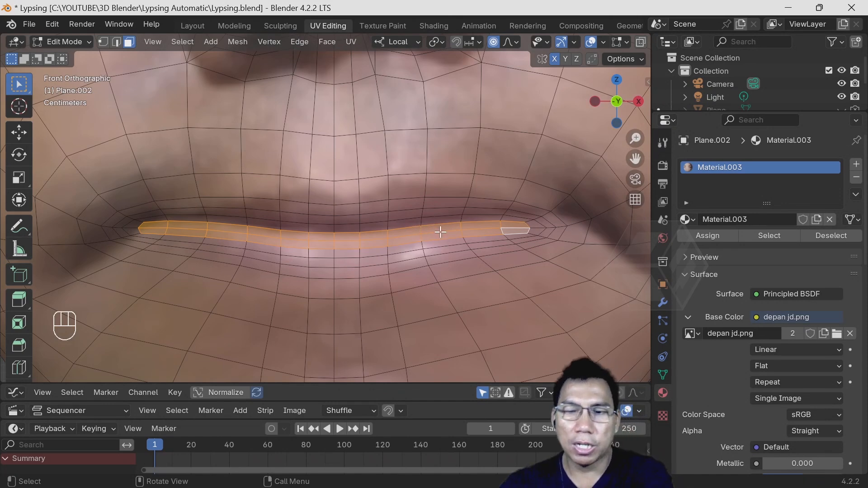
pyautogui.press('Delete')
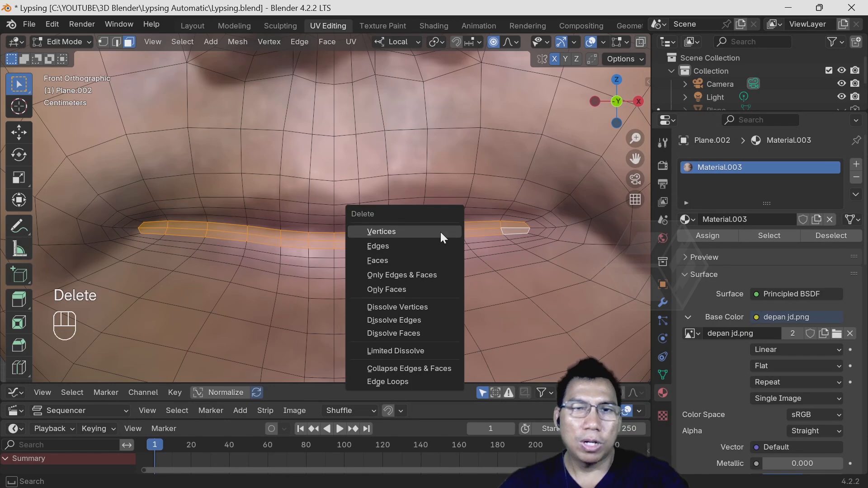
pyautogui.click(411, 256)
# - Select the edge loop around the mouth opening, extrude it and scale it slightly inward
pyautogui.moveTo(348, 258); pyautogui.dragTo(366, 256, button='middle')
pyautogui.scroll(2, 366, 257)
pyautogui.scroll(-1, 368, 261)
pyautogui.scroll(-2, 368, 261)
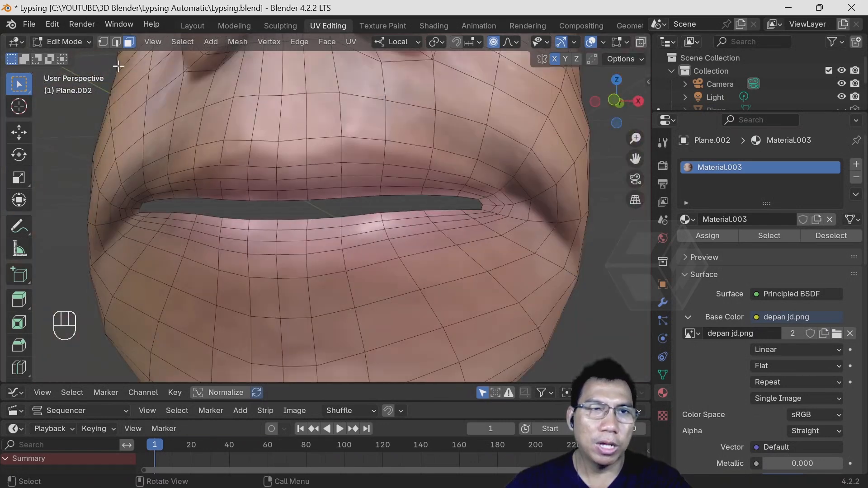
pyautogui.click(116, 43)
pyautogui.scroll(2, 430, 208)
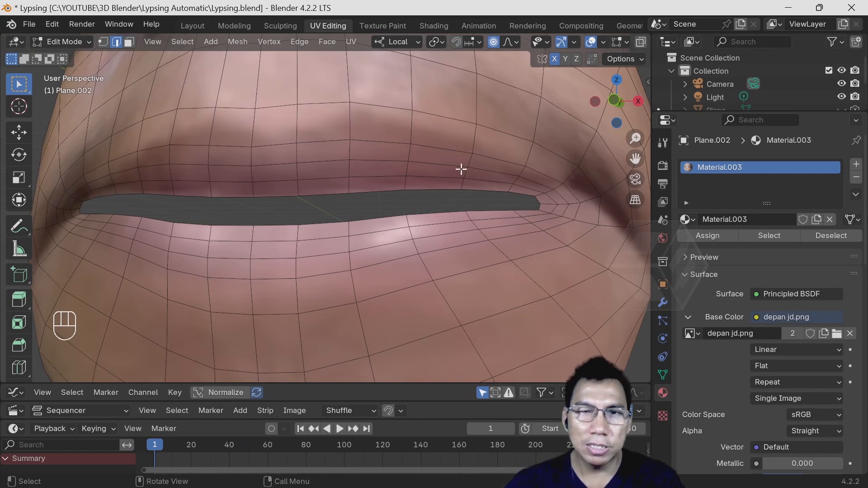
pyautogui.keyDown('alt'); pyautogui.click(490, 191); pyautogui.keyUp('alt')
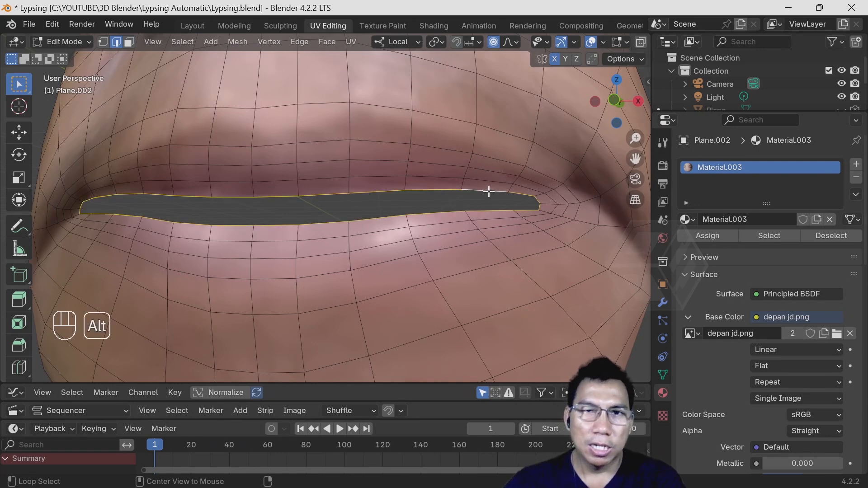
pyautogui.scroll(-3, 182, 207)
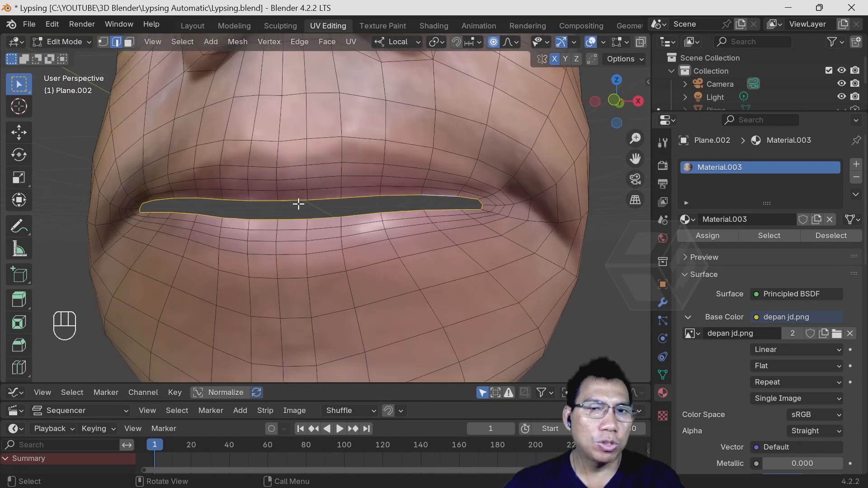
pyautogui.press('e')
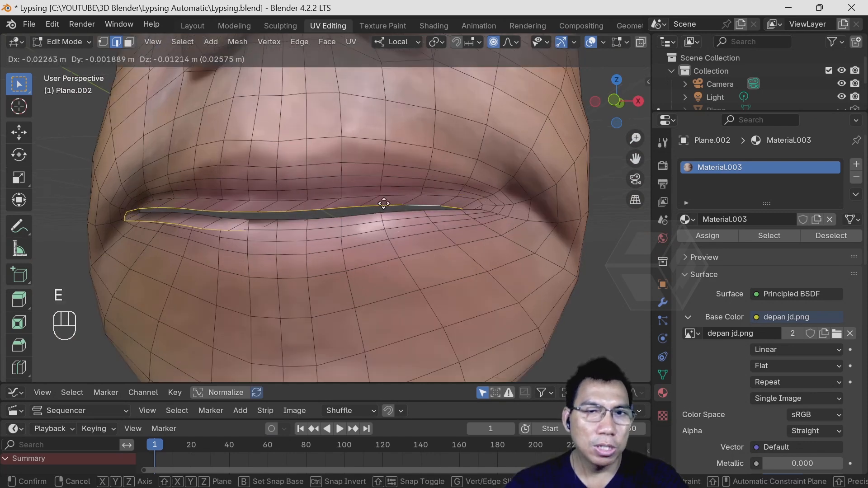
pyautogui.press('s')
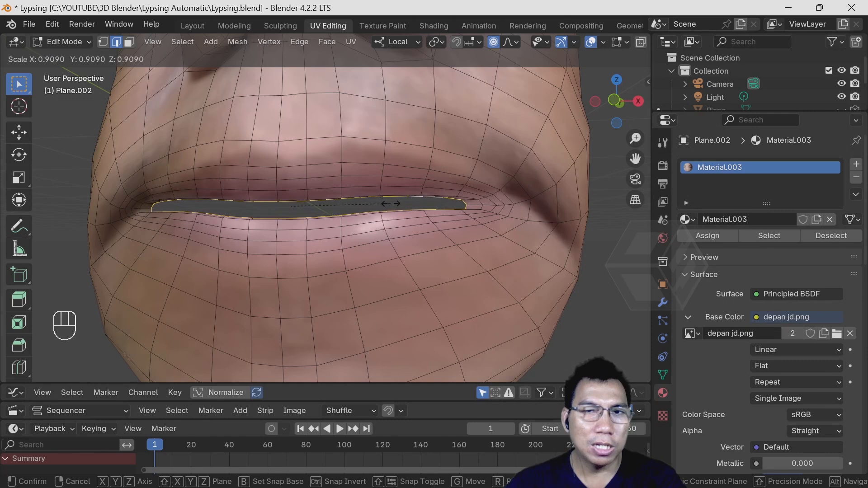
pyautogui.click(397, 204)
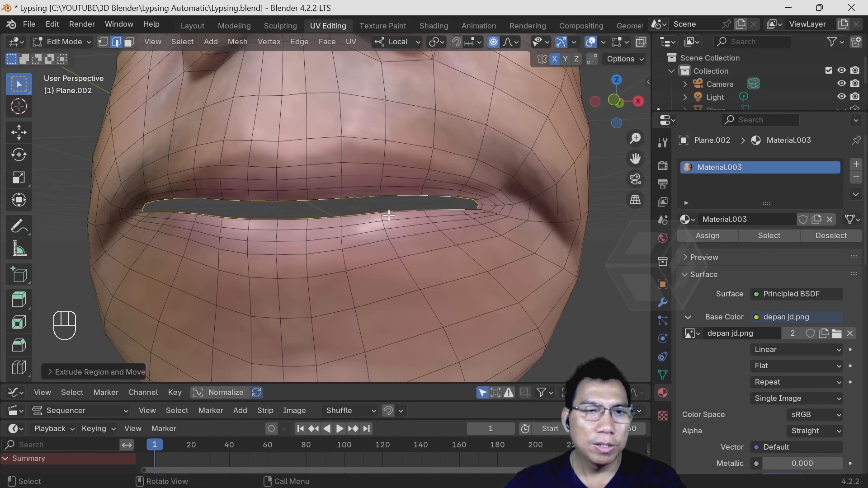
# - With proportional editing turned off, move the extruded mouth edge loop back into the head using the Move tool
pyautogui.moveTo(397, 204); pyautogui.dragTo(351, 235, button='middle')
pyautogui.click(16, 136)
pyautogui.moveTo(226, 261); pyautogui.dragTo(207, 268, button='middle')
pyautogui.moveTo(88, 289); pyautogui.dragTo(115, 286)
pyautogui.hotkey('ctrl', 'z')
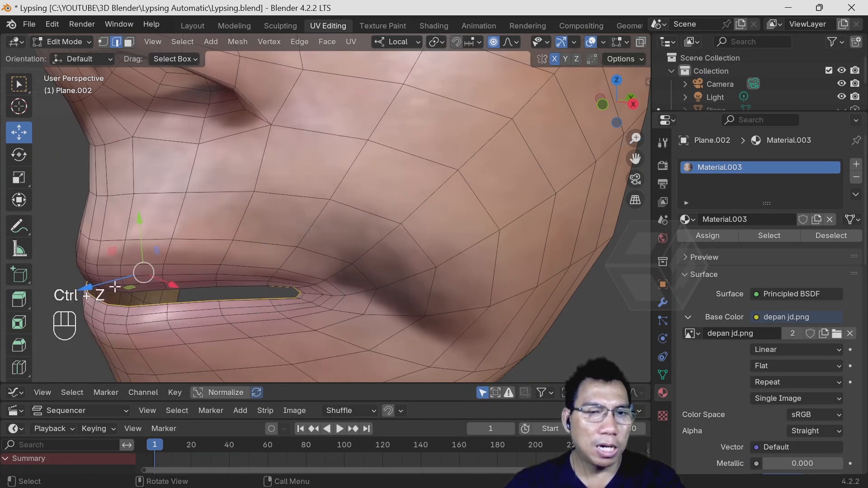
pyautogui.click(496, 46)
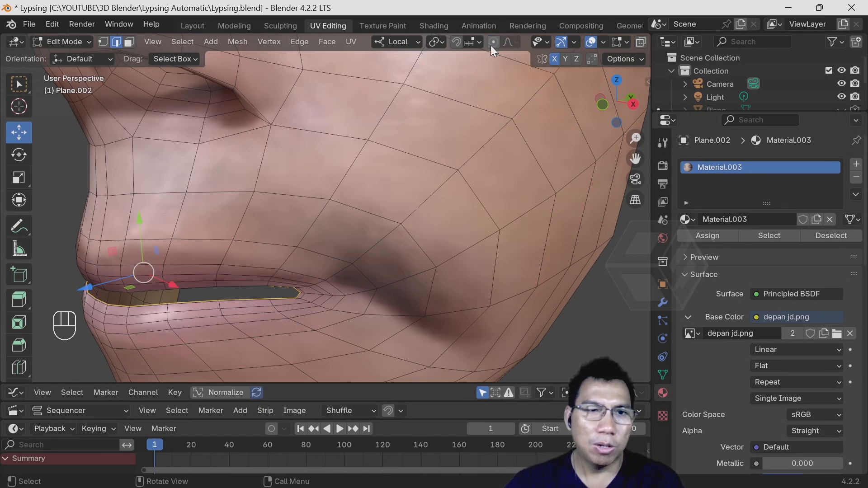
pyautogui.scroll(2, 217, 283)
pyautogui.keyDown('shift'); pyautogui.moveTo(202, 286); pyautogui.dragTo(301, 233, button='middle'); pyautogui.keyUp('shift')
pyautogui.moveTo(135, 234); pyautogui.dragTo(154, 234)
pyautogui.scroll(-6, 145, 258)
pyautogui.moveTo(197, 257); pyautogui.dragTo(413, 227, button='middle')
# - In front view, select the centre vertex of the lower lip's inner edge in vertex mode and try moving it
pyautogui.click(618, 102)
pyautogui.scroll(3, 537, 194)
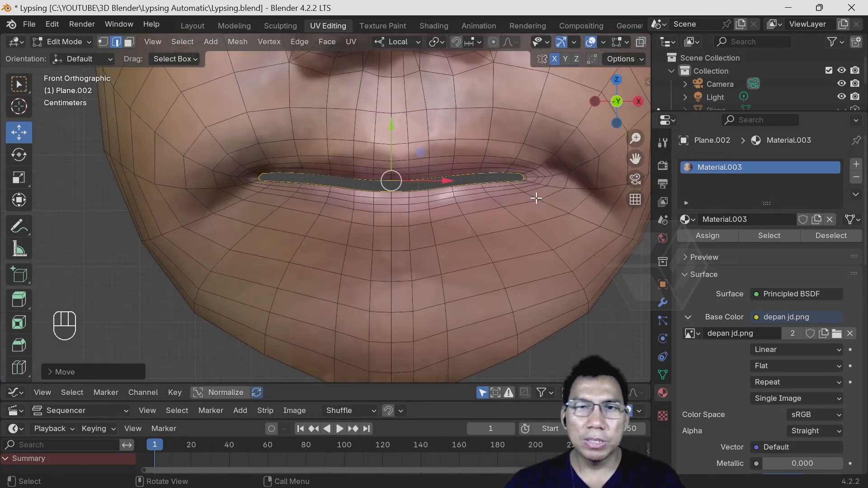
pyautogui.keyDown('shift'); pyautogui.moveTo(536, 194); pyautogui.dragTo(432, 234, button='middle'); pyautogui.keyUp('shift')
pyautogui.scroll(3, 430, 236)
pyautogui.scroll(2, 430, 235)
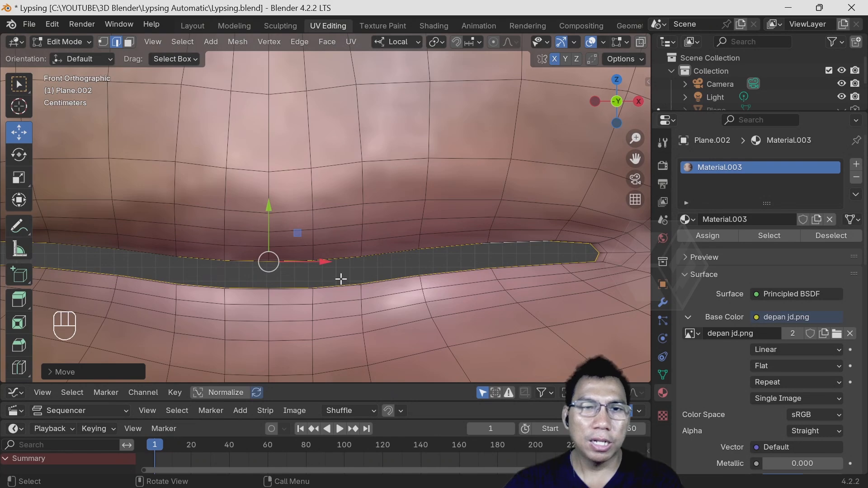
pyautogui.click(340, 281)
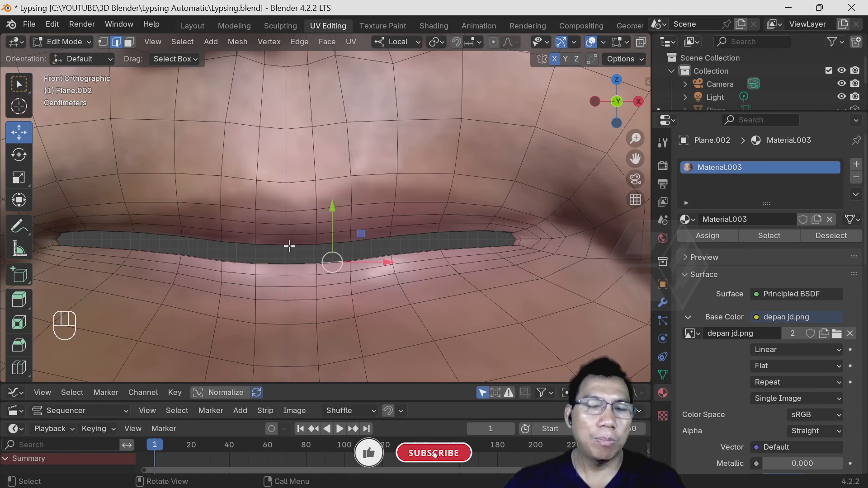
pyautogui.click(102, 42)
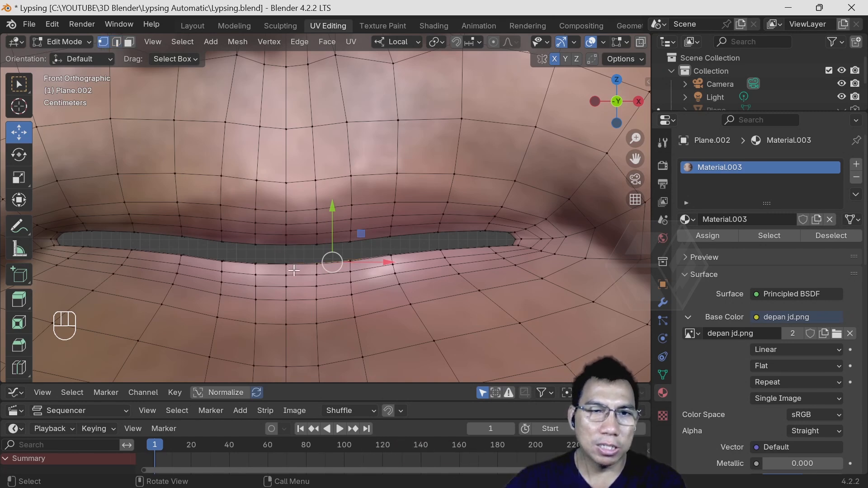
pyautogui.click(286, 265)
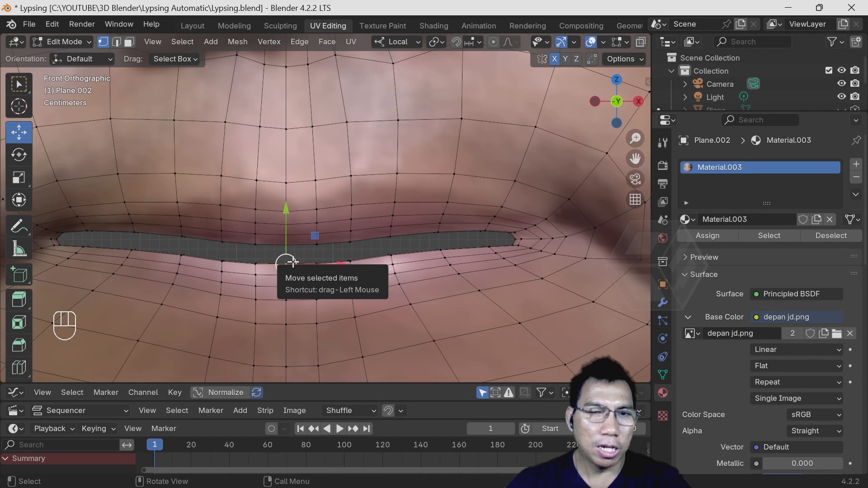
pyautogui.press('g')
pyautogui.rightClick(286, 259)
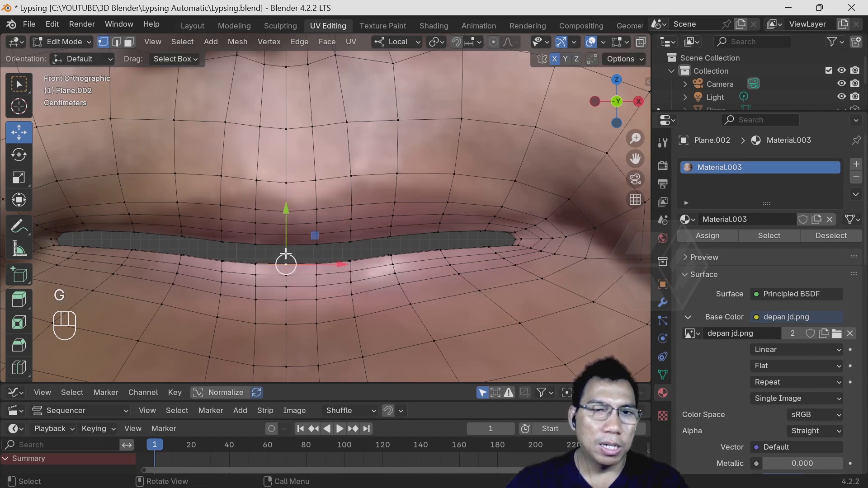
# - Turn on proportional editing and try moving the lower lip's centre vertex with smooth falloff about 0.16 m in size
pyautogui.click(494, 42)
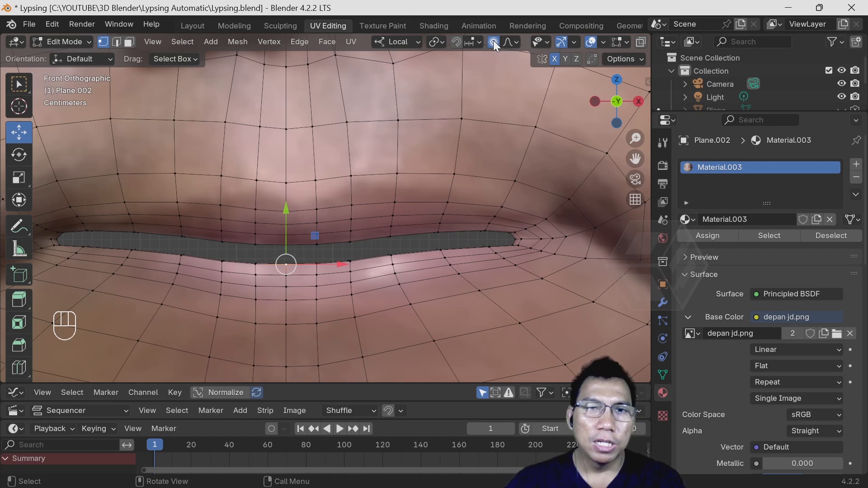
pyautogui.click(517, 43)
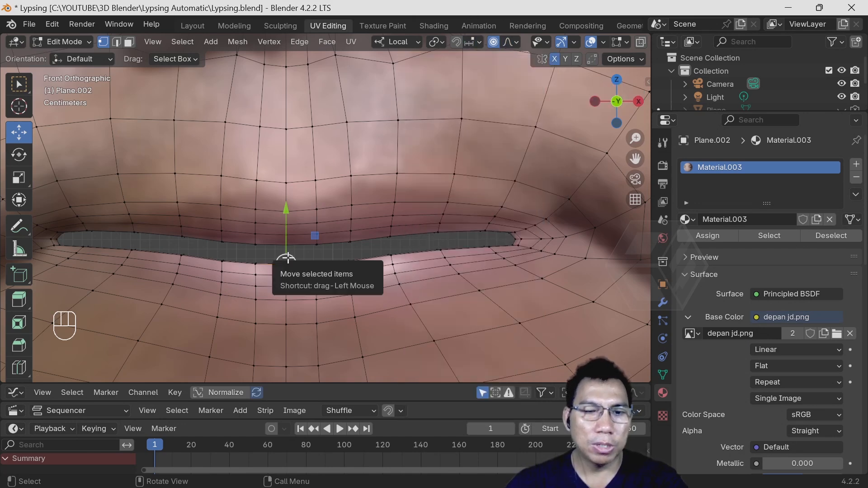
pyautogui.press('g')
pyautogui.scroll(7, 287, 255)
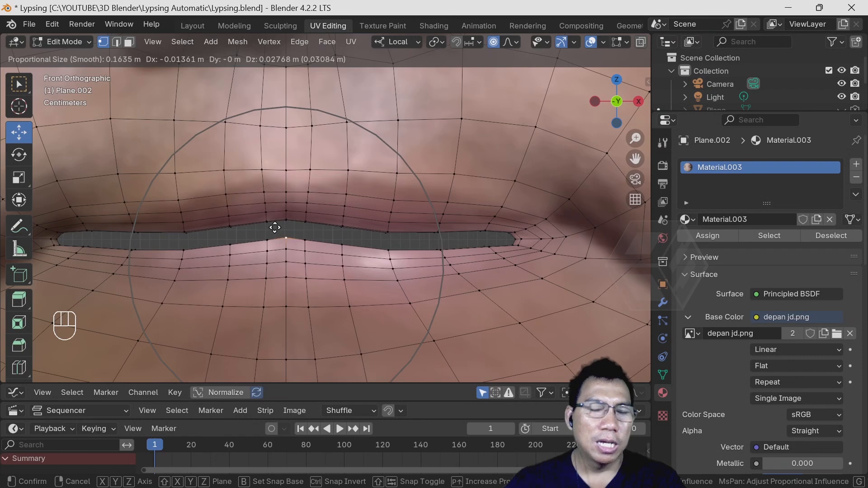
pyautogui.rightClick(275, 227)
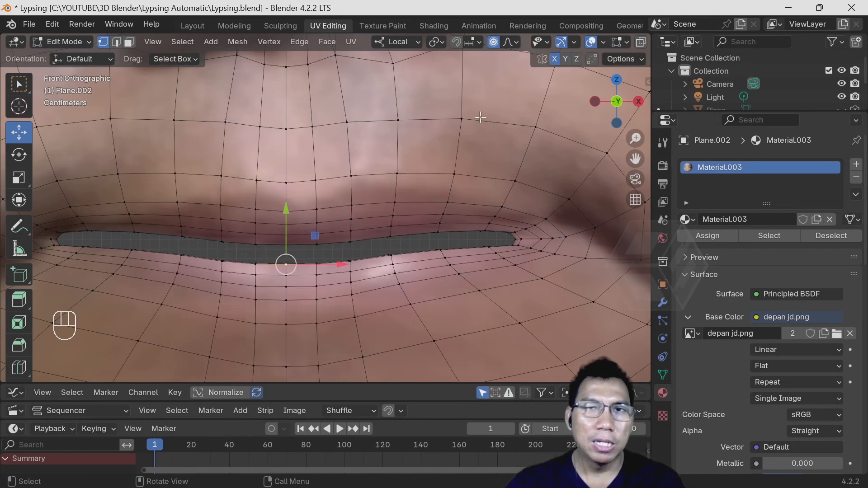
# - Limit proportional editing to connected geometry only and try moving the lower lip's centre vertex along its local Y axis
pyautogui.click(517, 42)
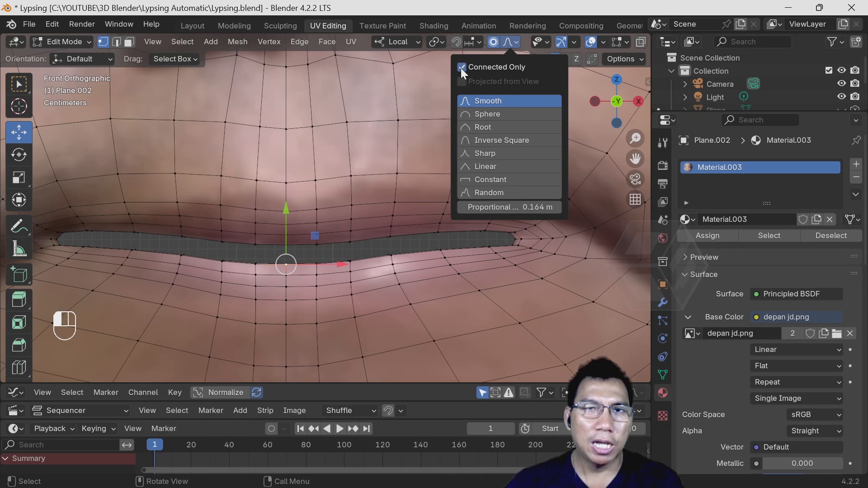
pyautogui.click(516, 45)
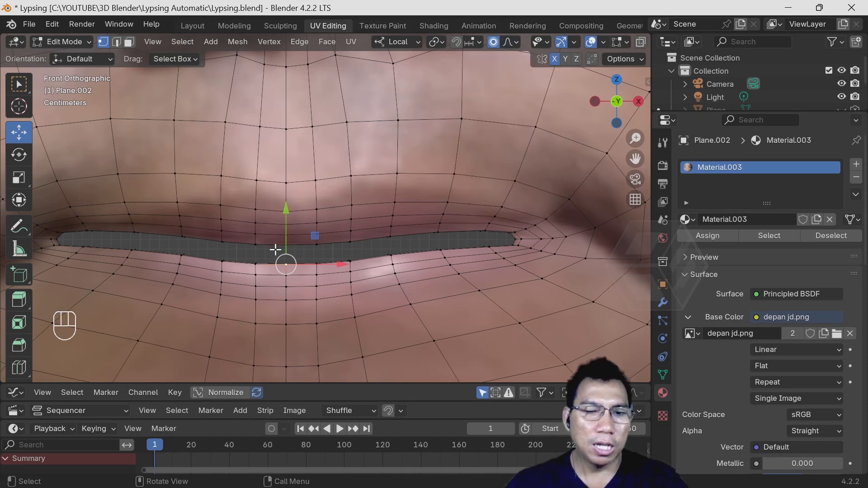
pyautogui.press('g')
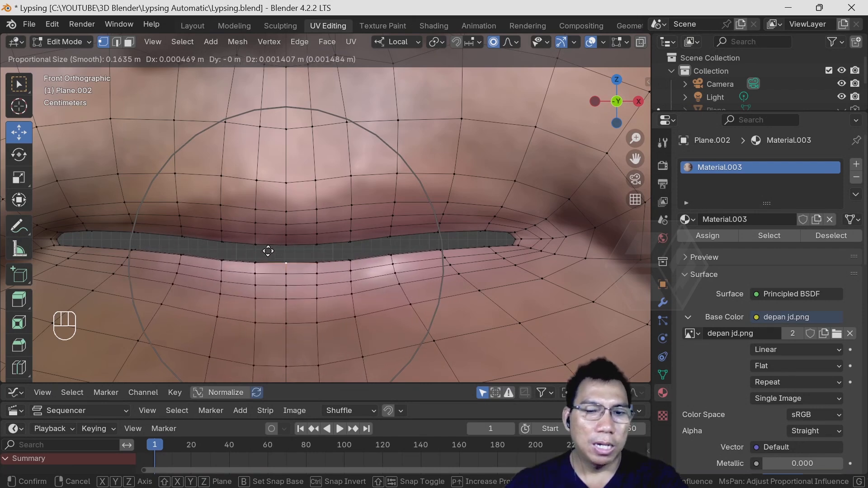
pyautogui.press('y')
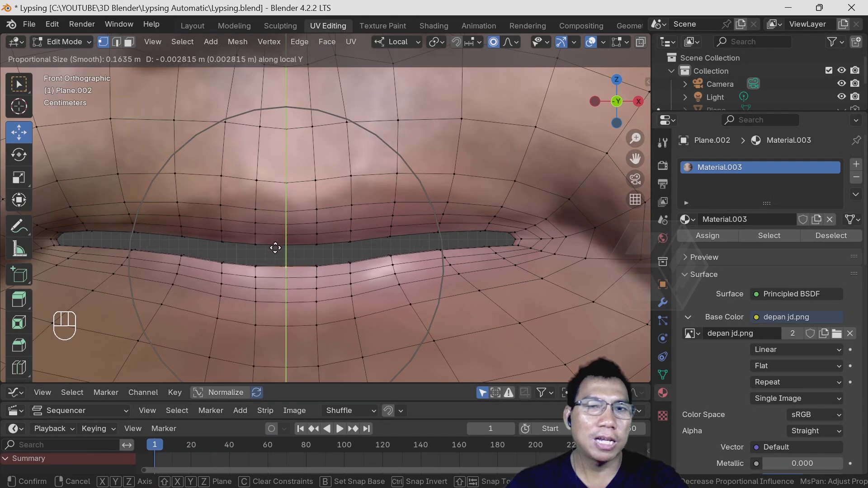
pyautogui.click(275, 253)
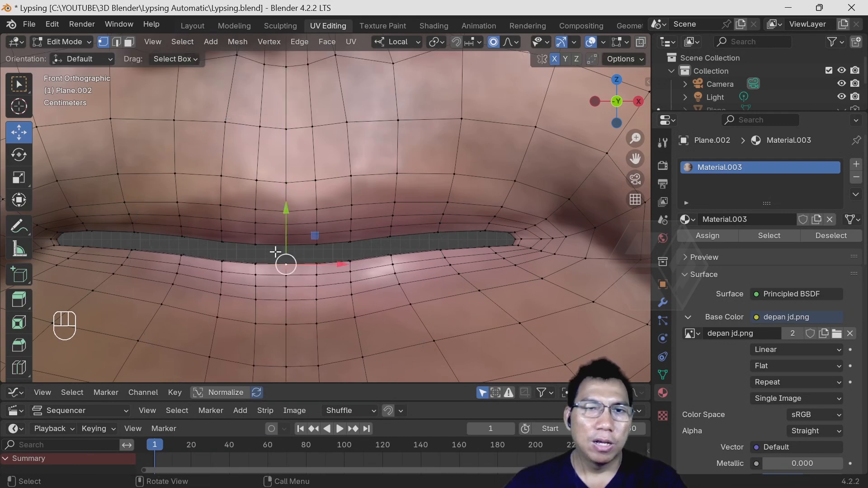
# - Try moving an off-centre vertex on the lower lip's edge with X mirroring off, and restore X mirroring
pyautogui.click(555, 60)
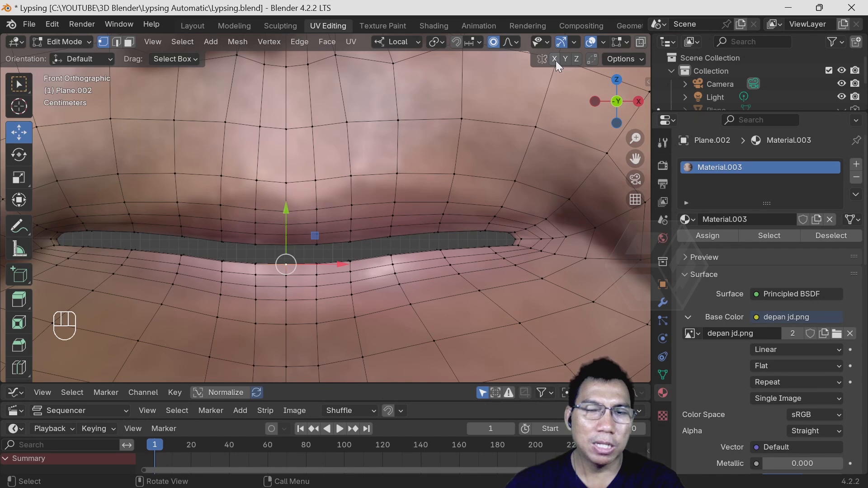
pyautogui.click(440, 250)
pyautogui.press('g')
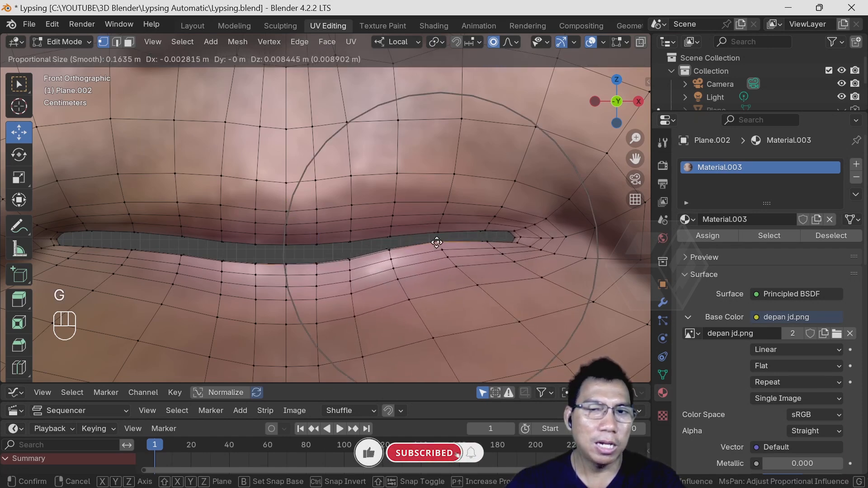
pyautogui.rightClick(437, 242)
pyautogui.click(555, 60)
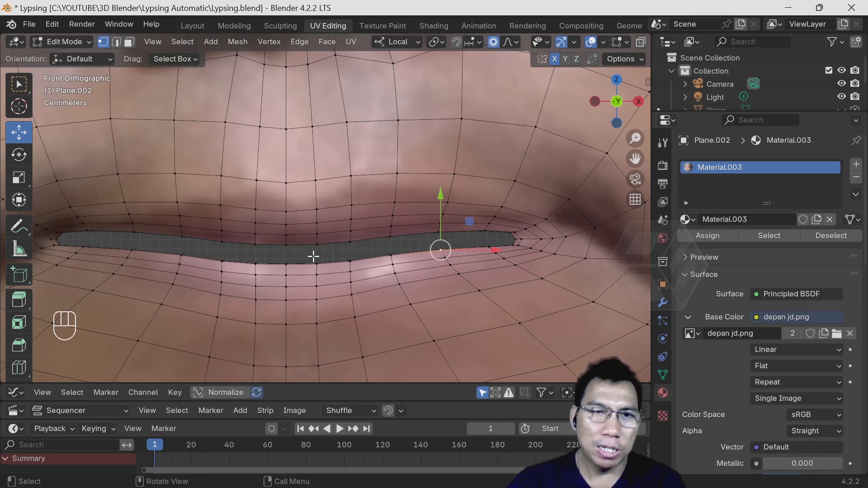
# - Raise the centre vertex of the lower lip's inner edge about 0.016 m along local Y with proportional size about 0.16 m
pyautogui.click(287, 264)
pyautogui.press('g')
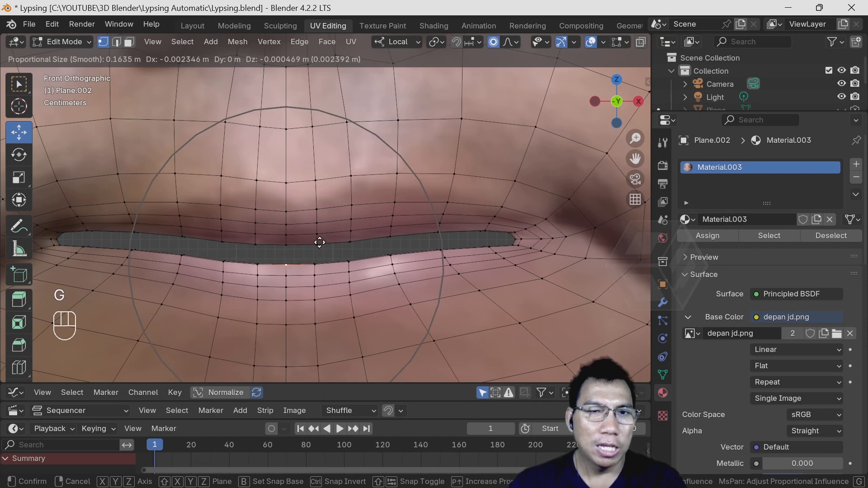
pyautogui.press('y')
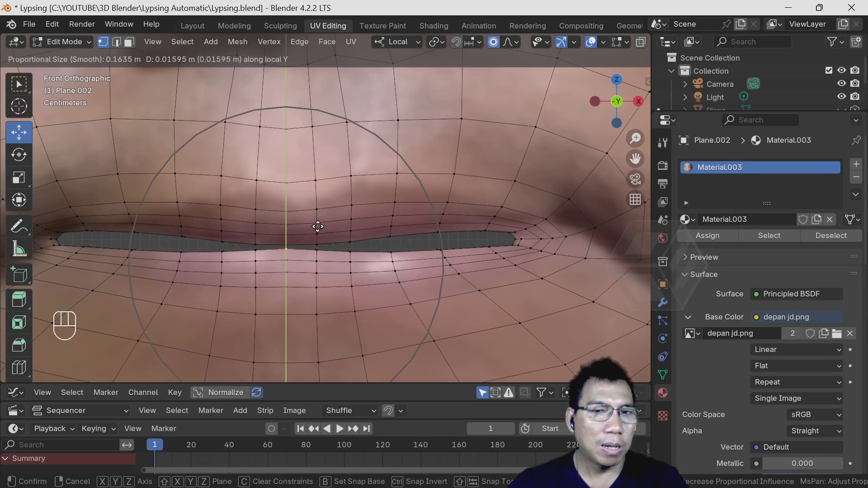
pyautogui.click(318, 228)
# - Raise a lower-lip edge vertex partway between centre and corner about 0.011 m along local Y with proportional size about 0.12 m
pyautogui.click(390, 254)
pyautogui.press('g')
pyautogui.press('y')
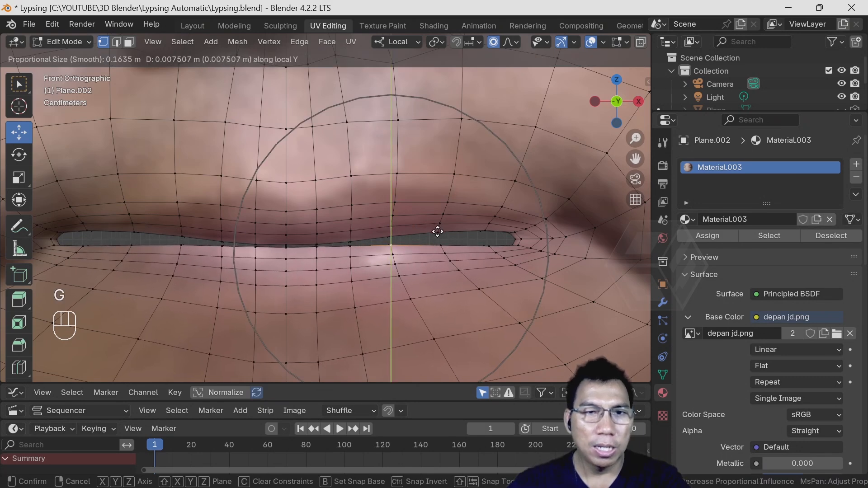
pyautogui.scroll(-2, 437, 230)
pyautogui.scroll(5, 436, 230)
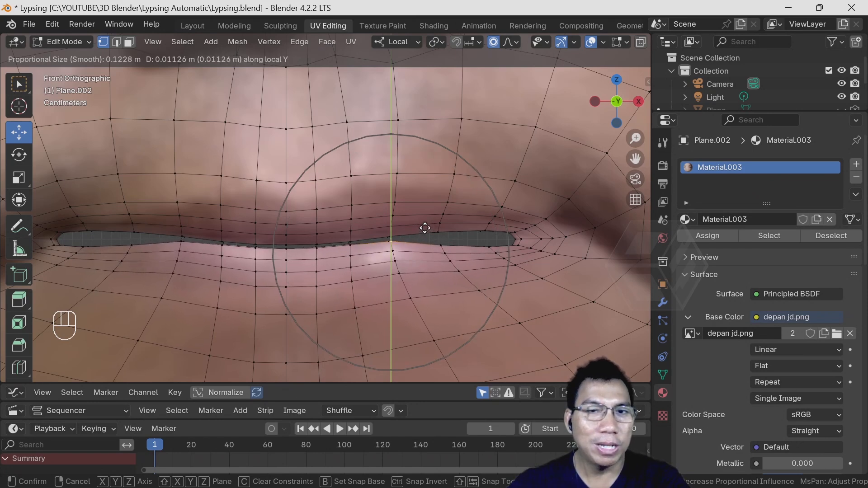
pyautogui.click(425, 229)
# - Raise the lower-lip edge vertex next to the mouth corner about 0.011 m along local Y with a smaller proportional influence
pyautogui.click(488, 245)
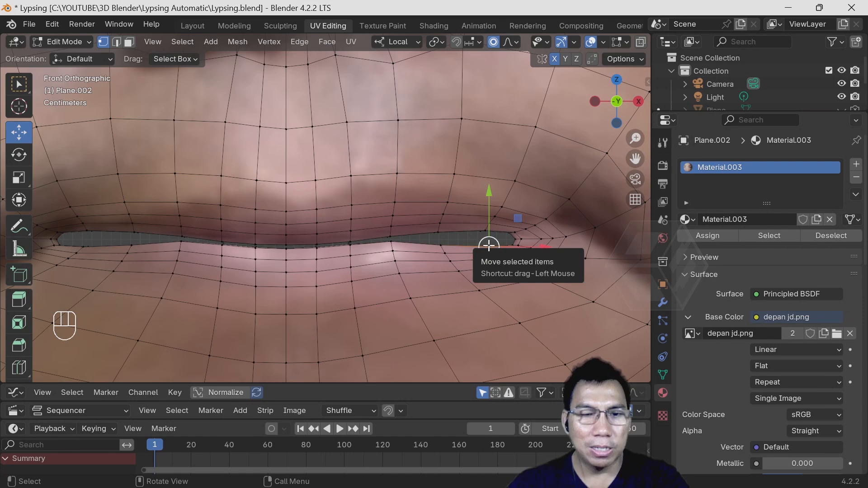
pyautogui.press('g')
pyautogui.press('y')
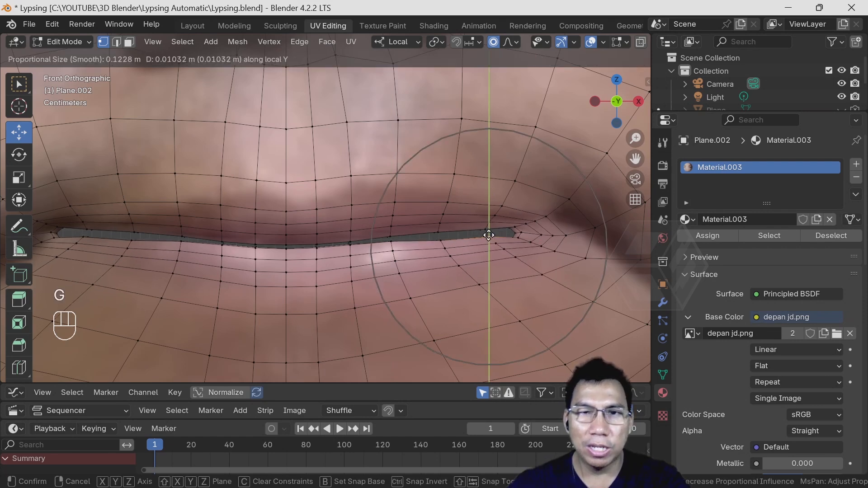
pyautogui.scroll(-3, 488, 233)
pyautogui.scroll(4, 488, 233)
pyautogui.scroll(2, 487, 233)
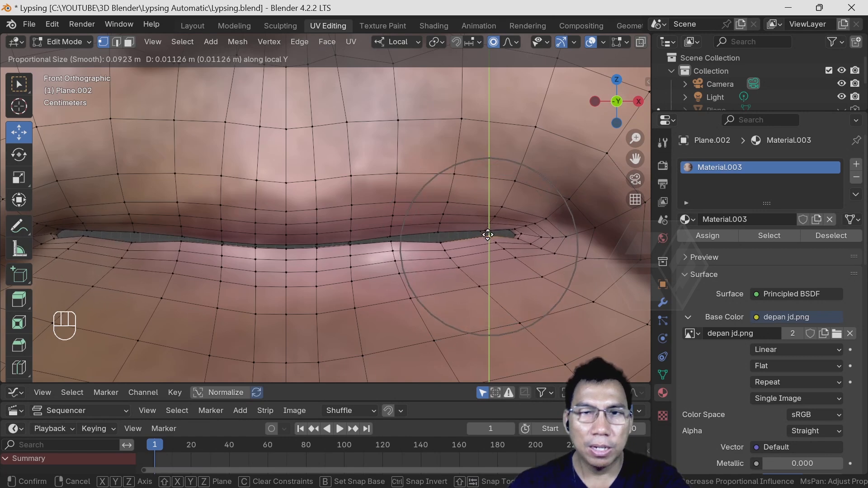
pyautogui.click(487, 234)
# - Raise the lower-lip edge vertex between the two adjusted side vertices about 0.005 m along local Y with proportional size about 0.11 m
pyautogui.click(437, 240)
pyautogui.press('y')
pyautogui.click(441, 241)
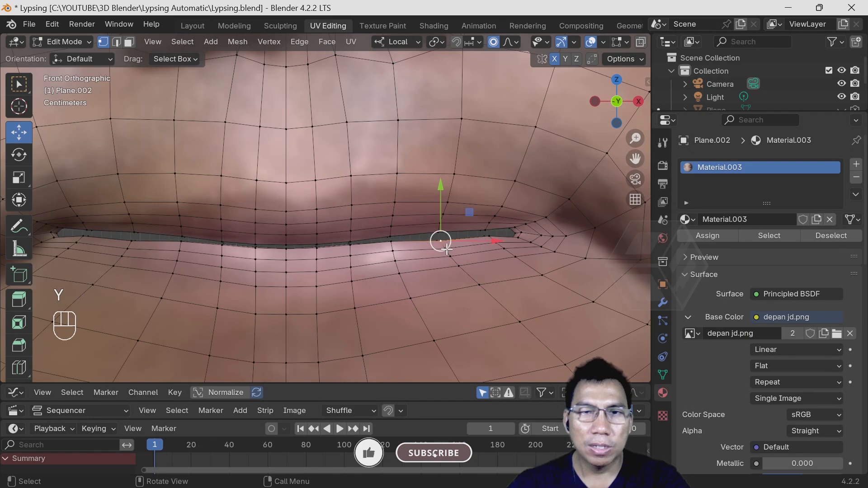
pyautogui.press('g')
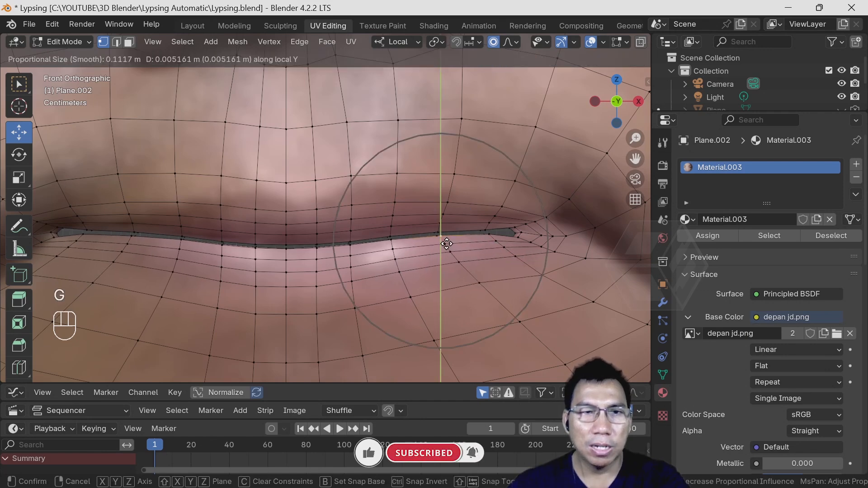
pyautogui.click(526, 240)
# - Move the lower vertex at the mouth corner up about 0.005 m with the proportional size reduced to about 0.024 m
pyautogui.scroll(3, 520, 238)
pyautogui.keyDown('shift'); pyautogui.moveTo(583, 257); pyautogui.dragTo(368, 270, button='middle'); pyautogui.keyUp('shift')
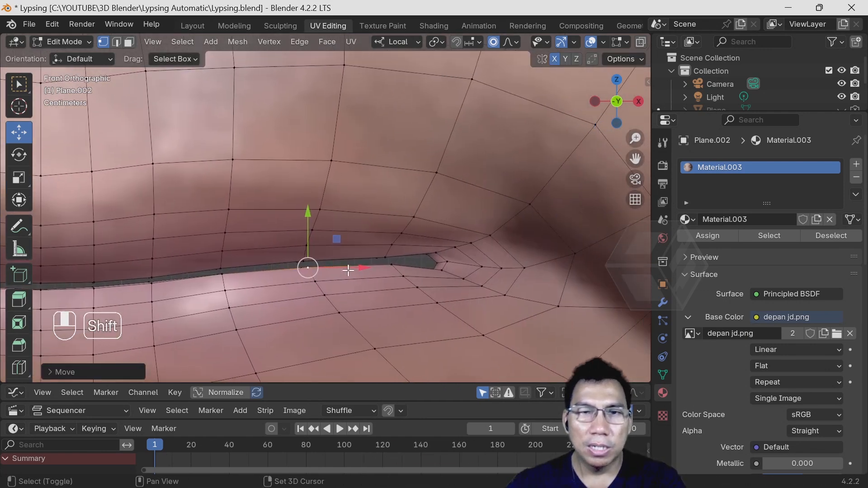
pyautogui.scroll(2, 440, 277)
pyautogui.click(493, 294)
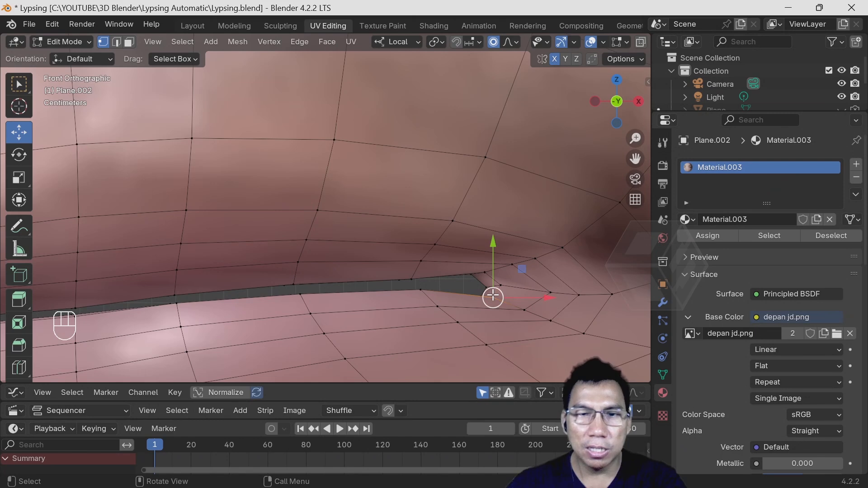
pyautogui.press('g')
pyautogui.scroll(4, 490, 287)
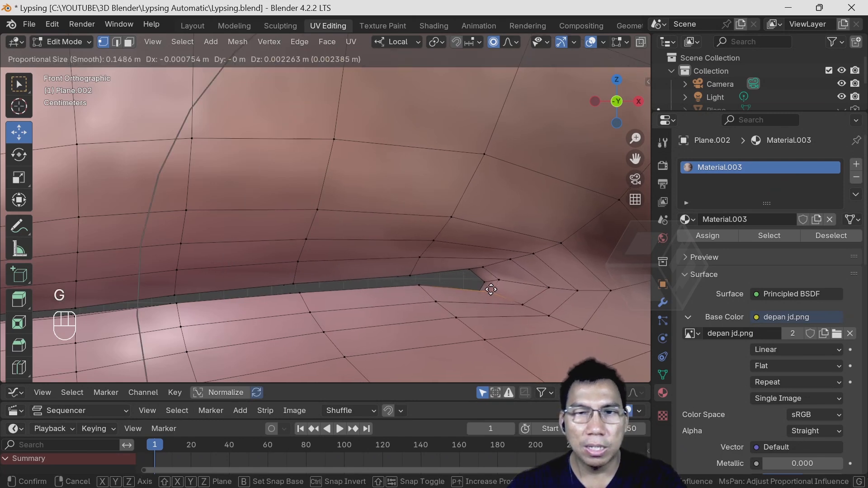
pyautogui.scroll(10, 485, 285)
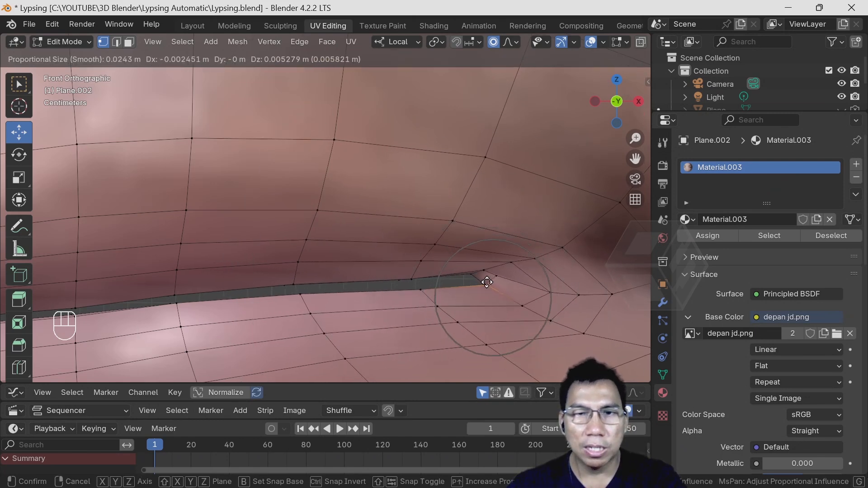
pyautogui.click(486, 282)
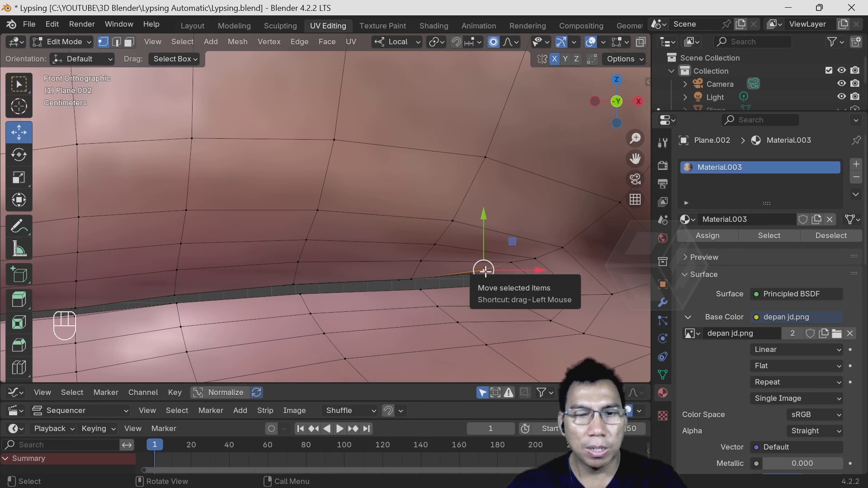
# - Move the upper vertex at the mouth corner slightly down to narrow the remaining gap between the lips
pyautogui.press('g')
pyautogui.click(485, 275)
pyautogui.scroll(-5, 407, 280)
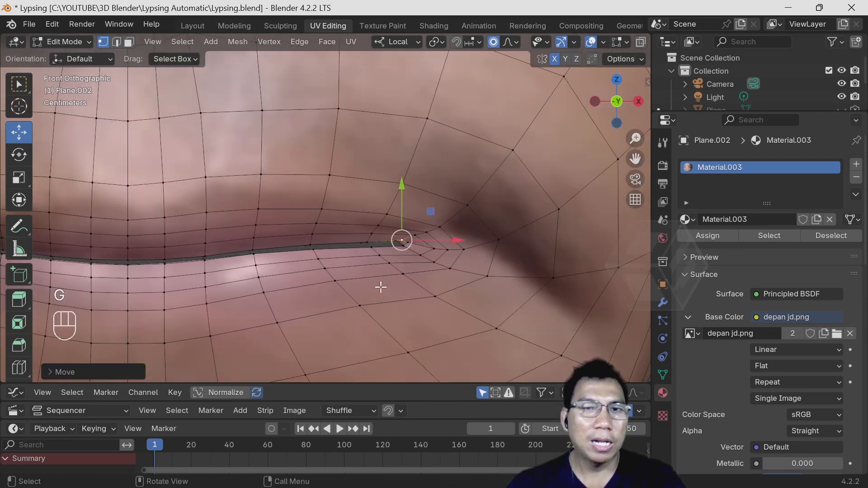
pyautogui.scroll(-5, 286, 269)
pyautogui.keyDown('shift'); pyautogui.moveTo(320, 242); pyautogui.dragTo(395, 283, button='middle'); pyautogui.keyUp('shift')
# - Return to Object Mode and add a base shape key to the face mesh named "Kondisi Normal"
pyautogui.click(69, 42)
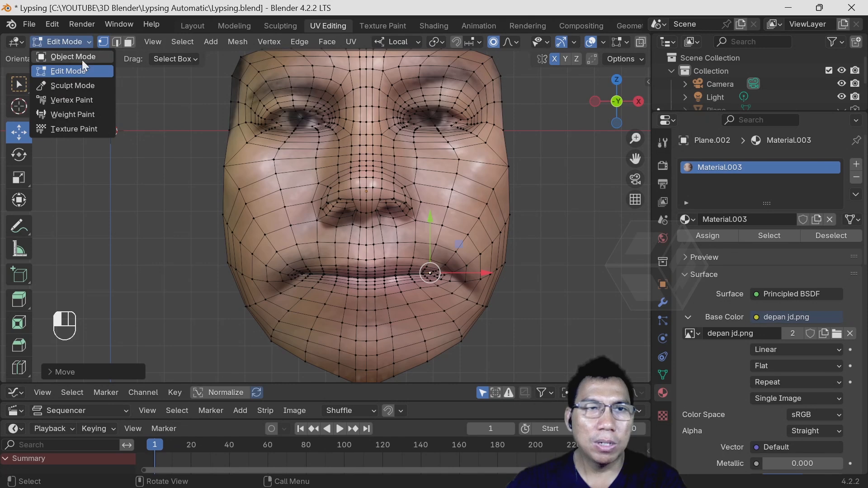
pyautogui.click(74, 55)
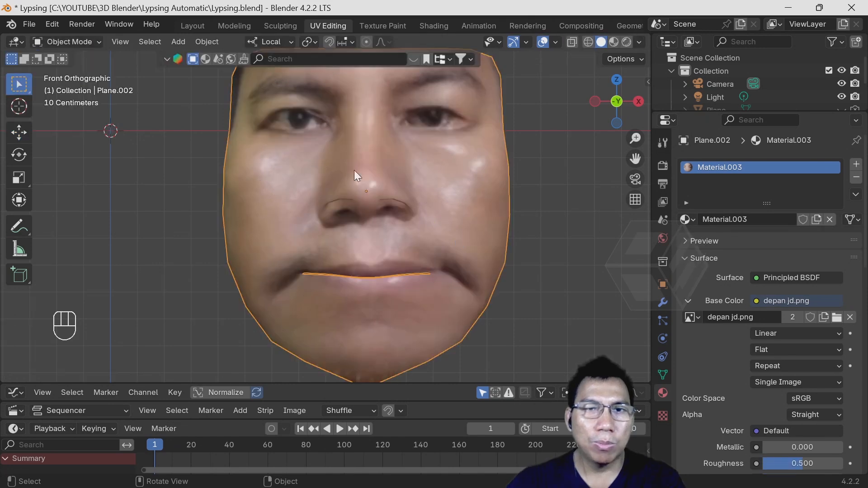
pyautogui.click(663, 375)
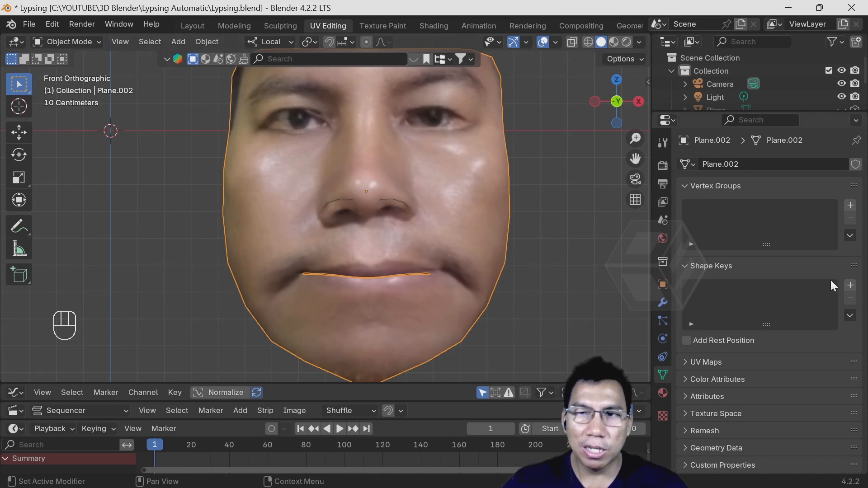
pyautogui.click(850, 286)
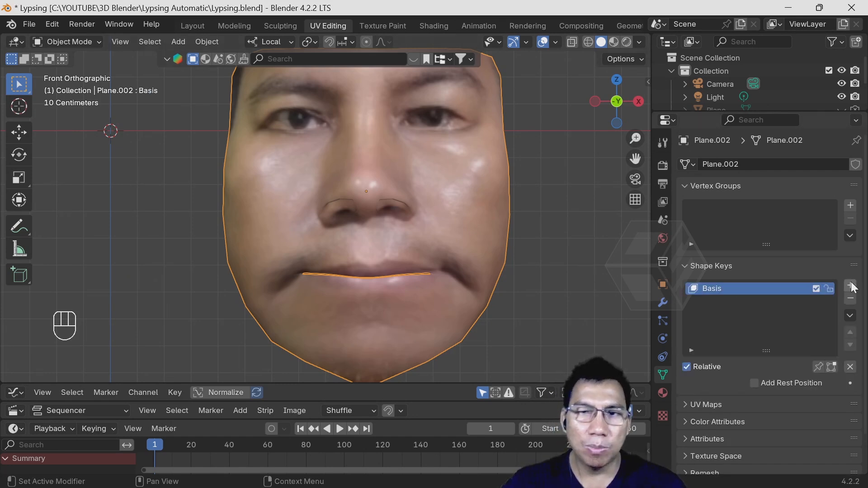
pyautogui.doubleClick(716, 289)
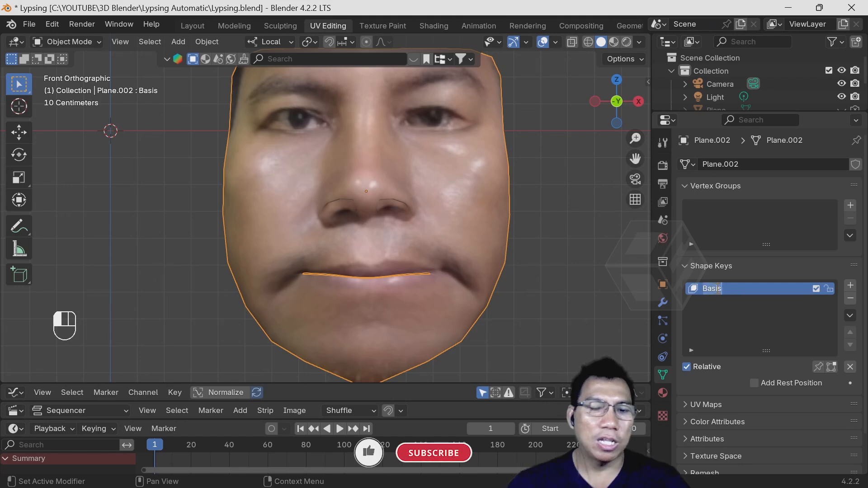
pyautogui.write('Ko')
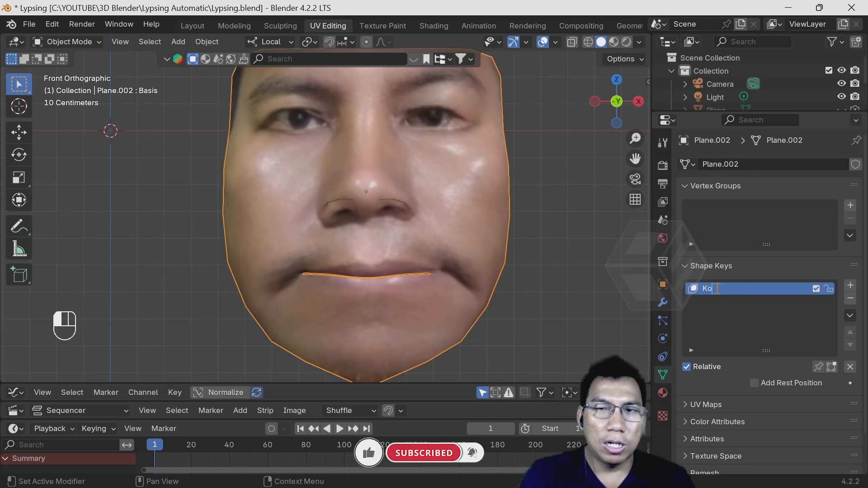
pyautogui.write('ndisi Nor')
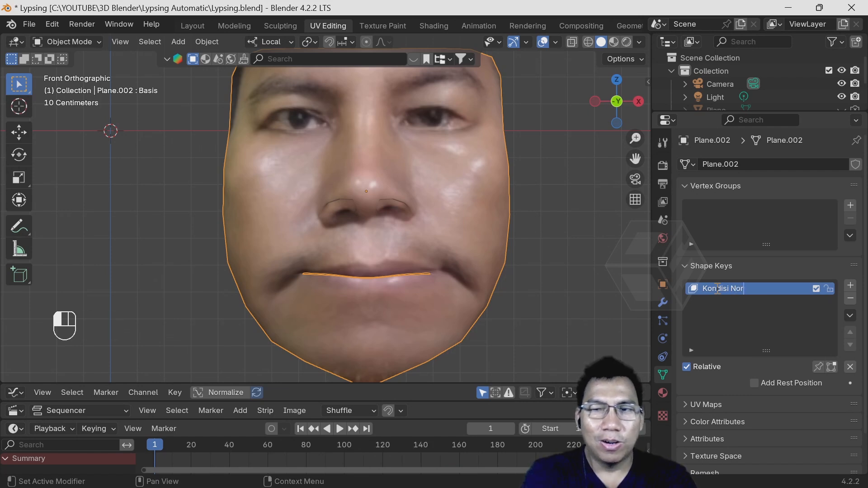
pyautogui.write('aal')
pyautogui.press('Return')
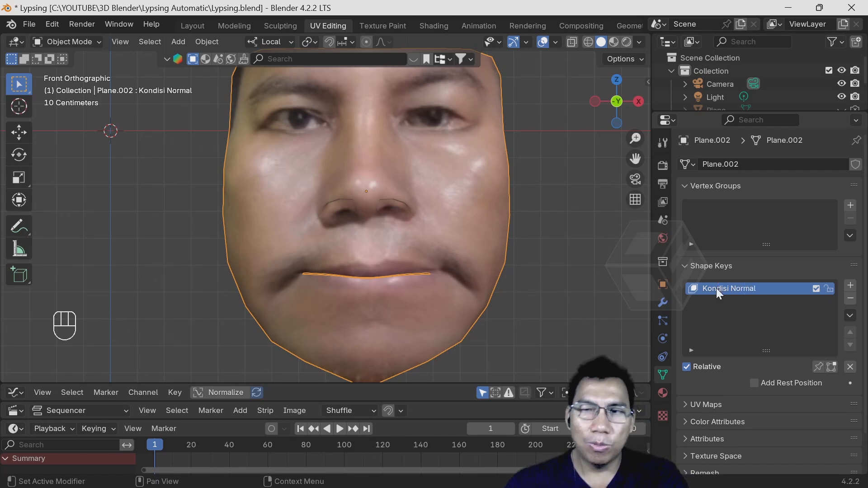
# - Add a second shape key to the face mesh and name it "Mulut terbuka A"
pyautogui.click(850, 285)
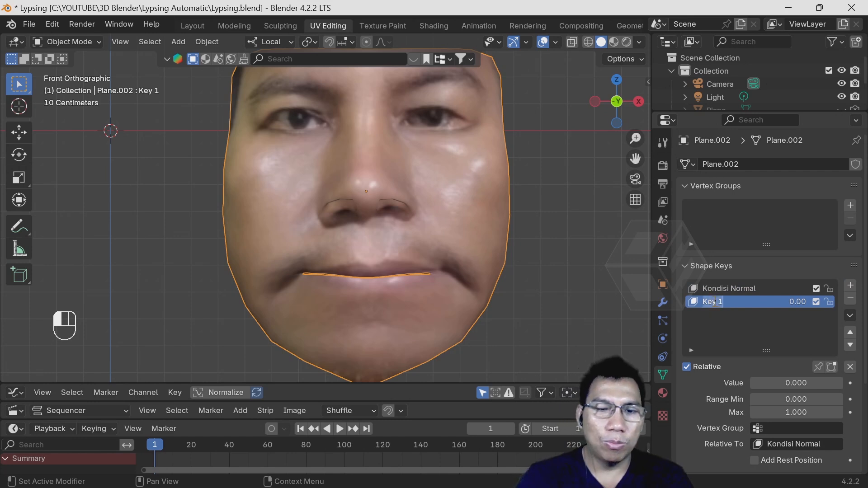
pyautogui.write('Mulut ter')
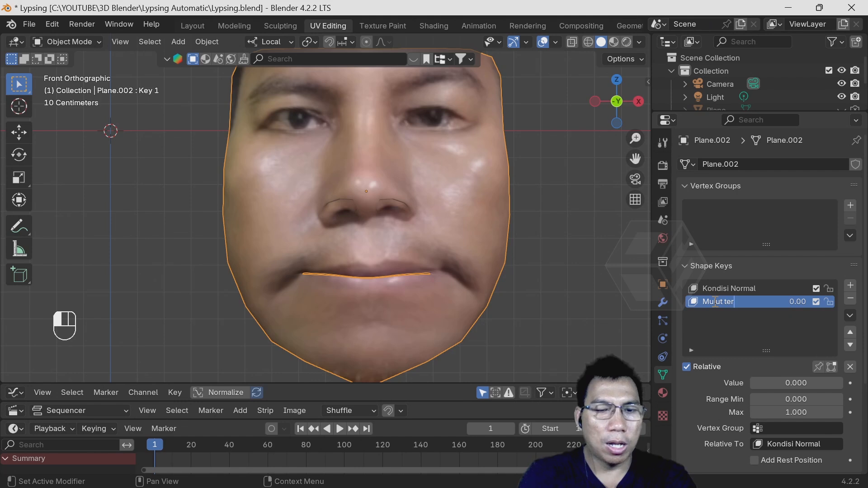
pyautogui.write('buja')
pyautogui.press('BackSpace')
pyautogui.press('BackSpace')
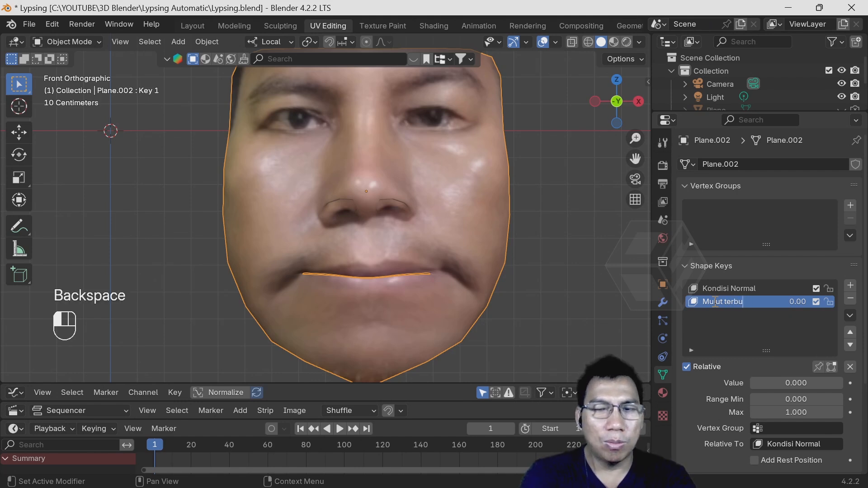
pyautogui.write('ka A')
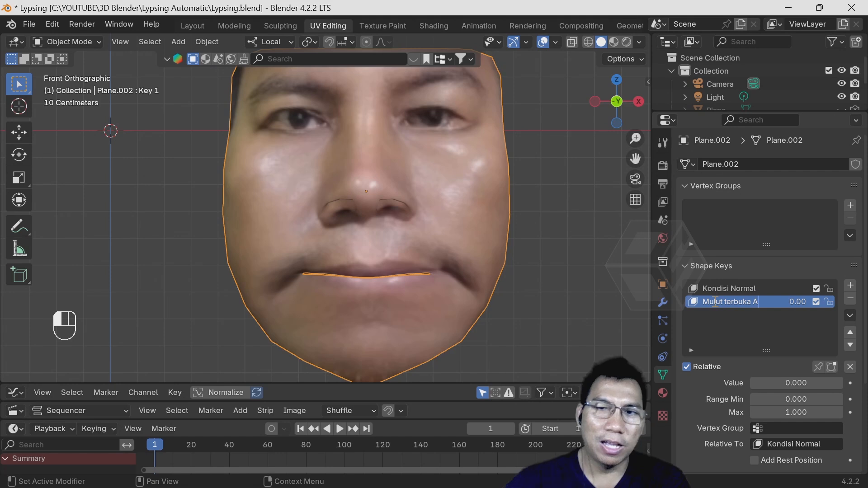
pyautogui.click(719, 319)
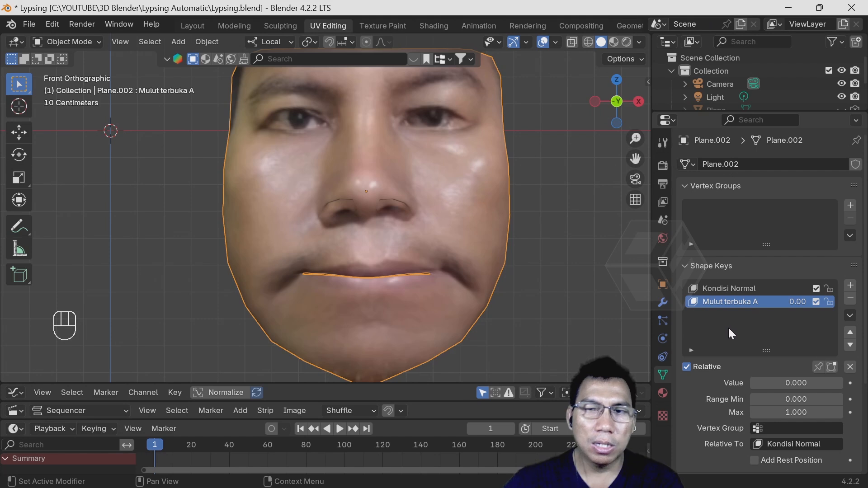
# - Make the "Mulut terbuka A" shape key active and enter Edit Mode on the face mesh
pyautogui.click(723, 289)
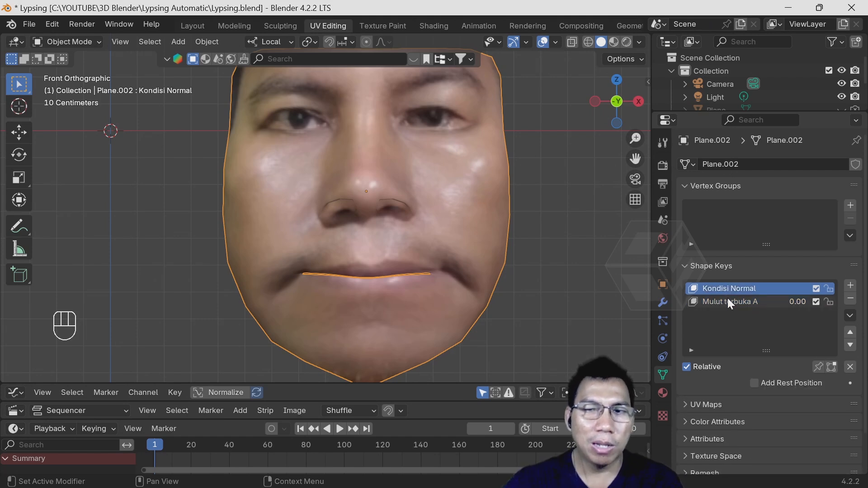
pyautogui.click(729, 301)
pyautogui.click(729, 289)
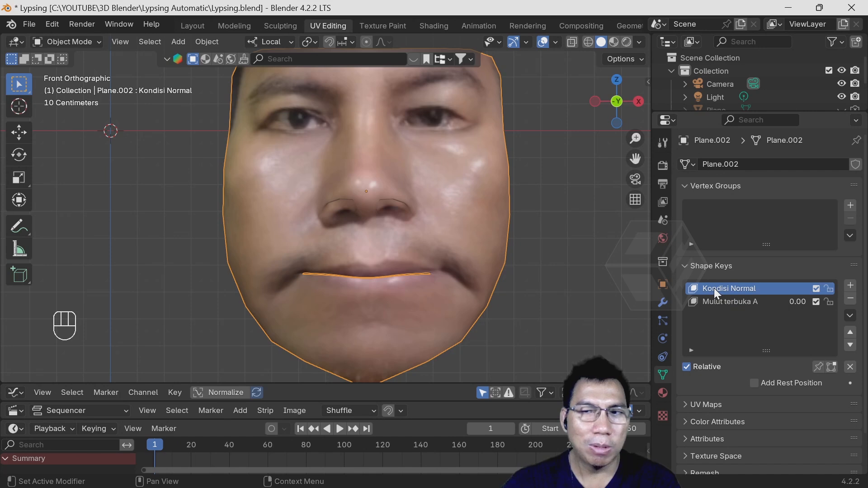
pyautogui.click(737, 300)
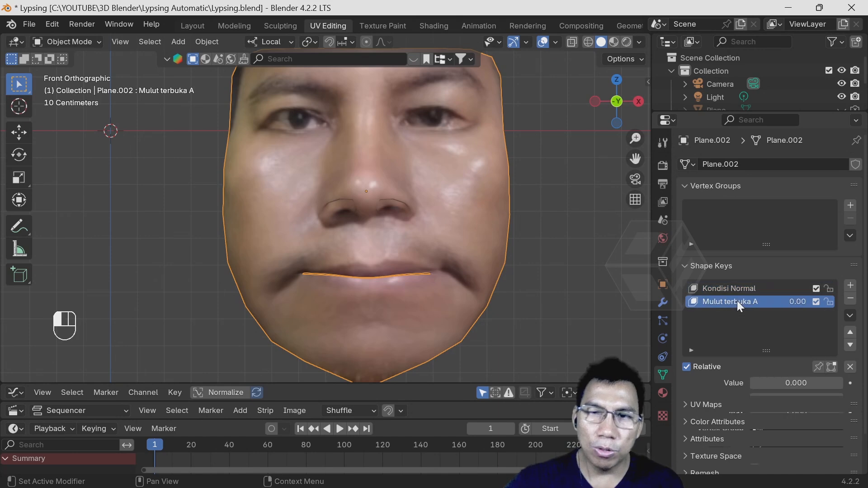
pyautogui.click(76, 45)
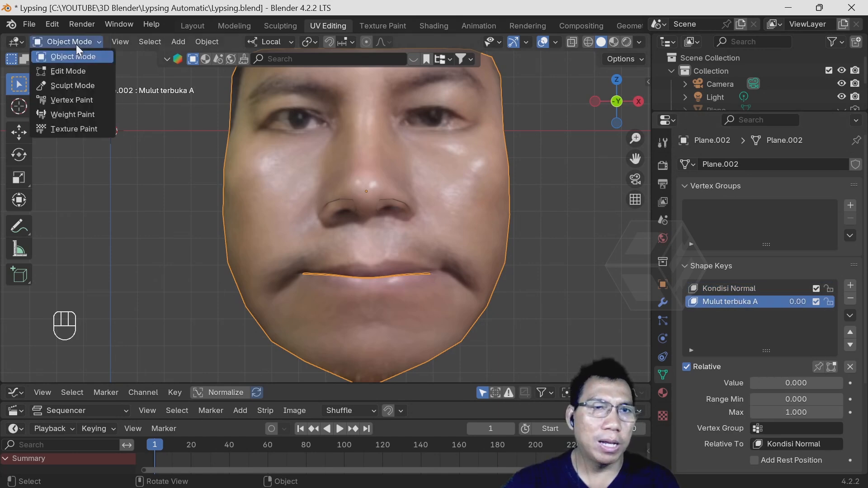
pyautogui.click(77, 72)
pyautogui.scroll(2, 328, 247)
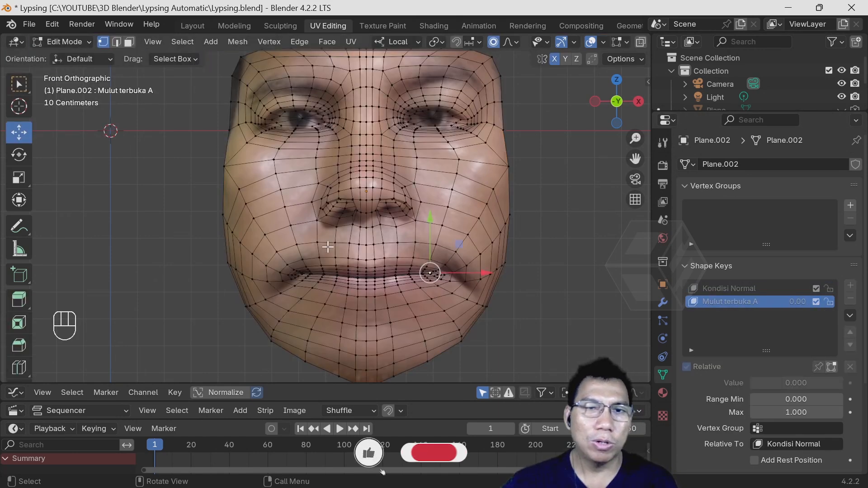
pyautogui.scroll(2, 377, 262)
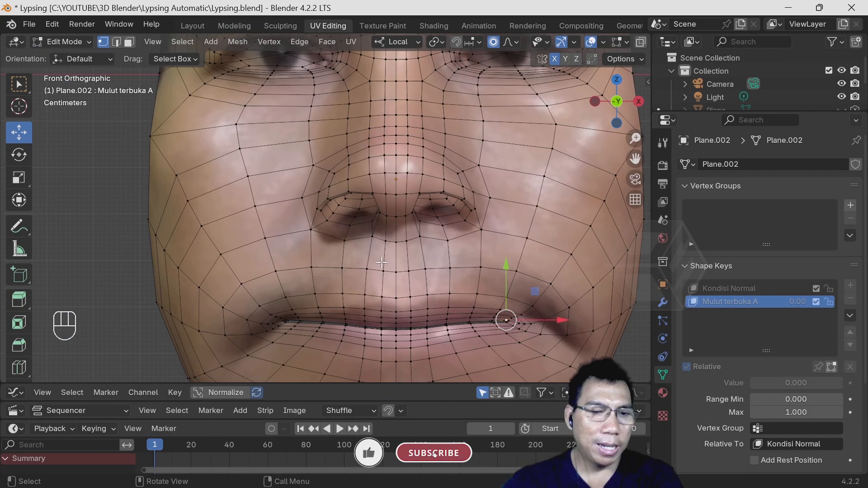
pyautogui.keyDown('shift'); pyautogui.moveTo(382, 263); pyautogui.dragTo(371, 157, button='middle'); pyautogui.keyUp('shift')
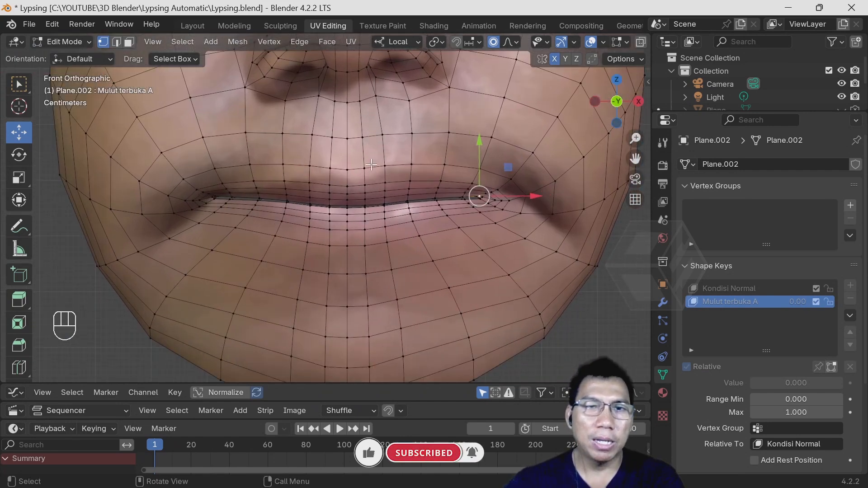
# - Try to move the lower lip's centre vertex down along the local Y axis with a larger proportional size
pyautogui.click(347, 208)
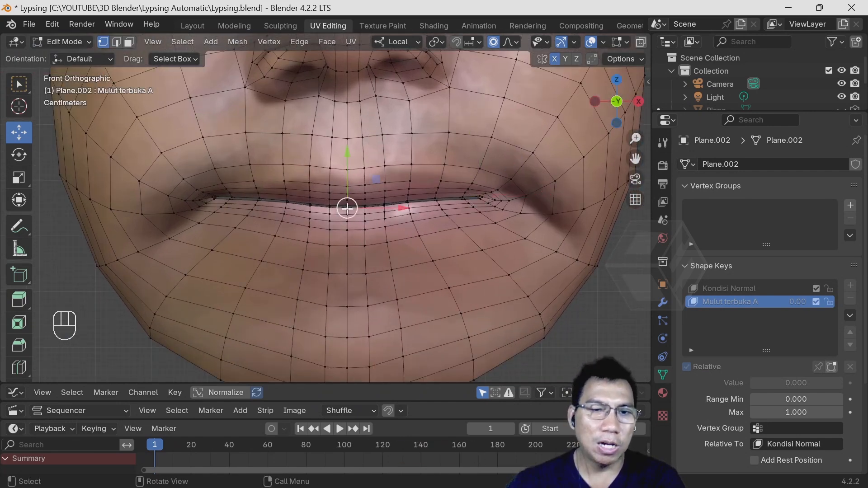
pyautogui.press('g')
pyautogui.press('y')
pyautogui.scroll(-9, 352, 245)
pyautogui.scroll(-20, 350, 225)
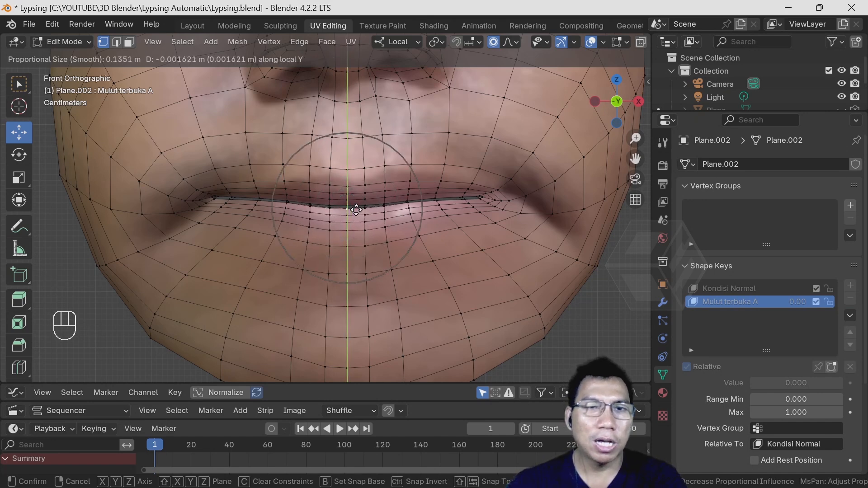
pyautogui.scroll(-6, 355, 246)
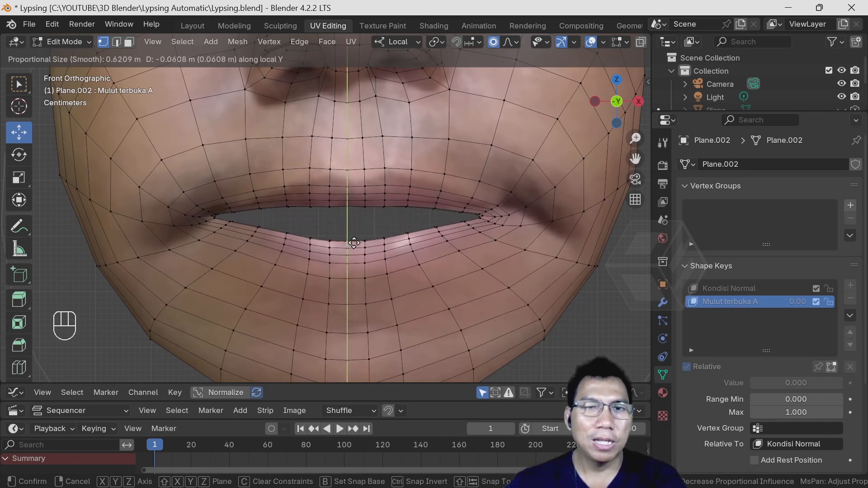
pyautogui.rightClick(355, 225)
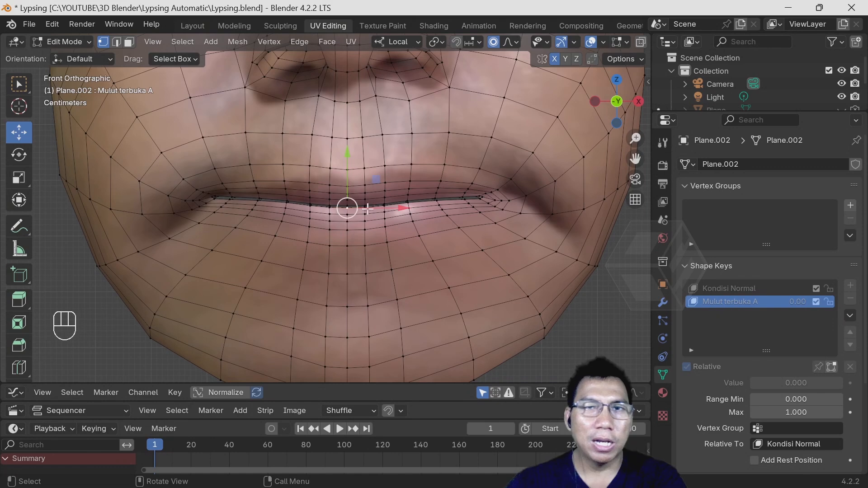
# - Lower the lower lip's centre vertex about 0.2 m with connected-only proportional editing, adjusting the influence size to open the mouth
pyautogui.click(510, 42)
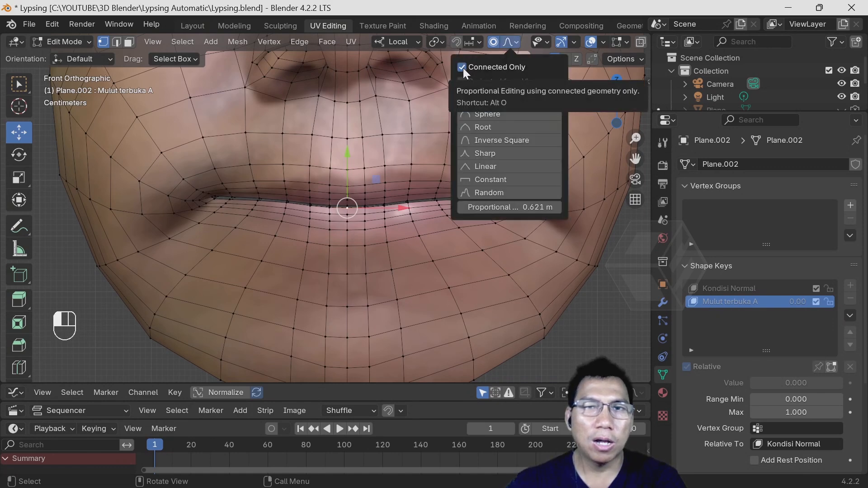
pyautogui.press('g')
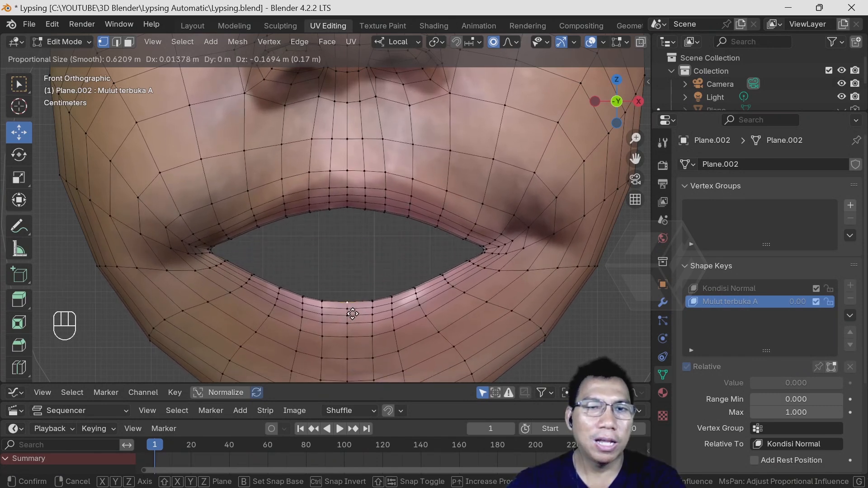
pyautogui.scroll(-8, 357, 292)
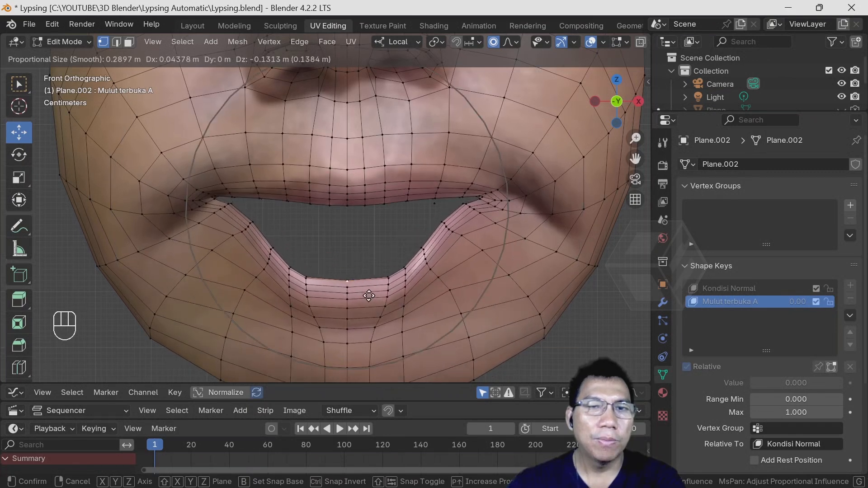
pyautogui.scroll(3, 365, 290)
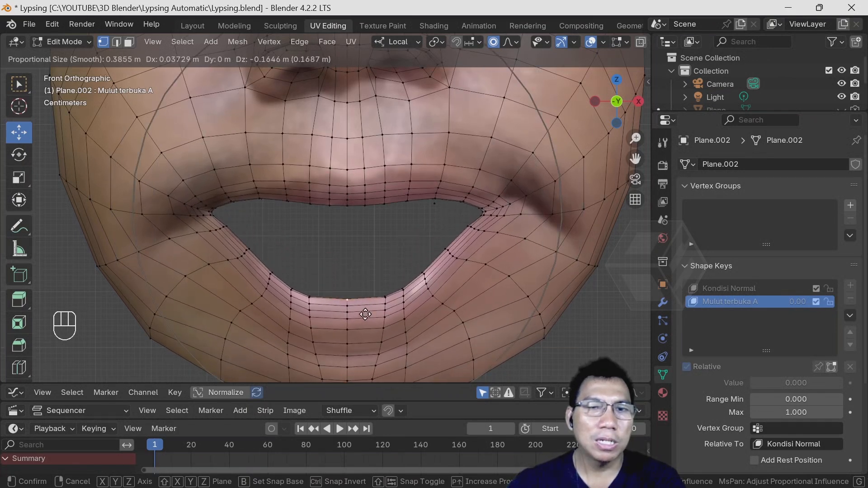
pyautogui.scroll(1, 361, 308)
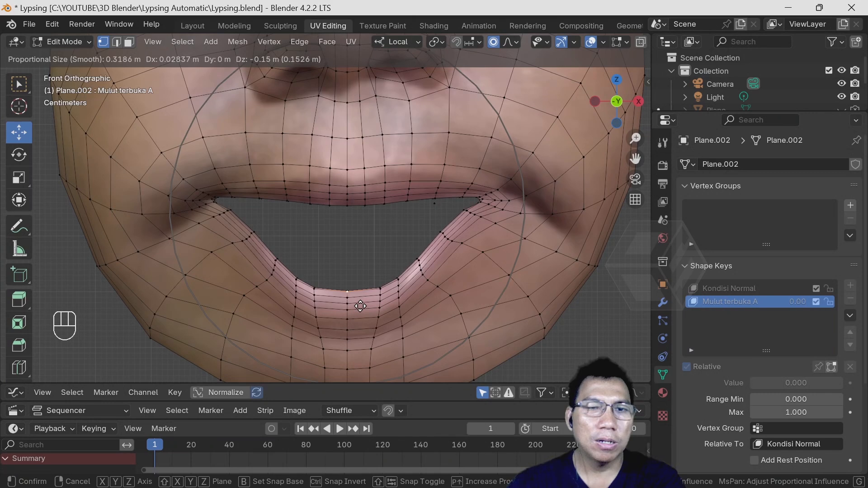
pyautogui.scroll(-3, 357, 328)
pyautogui.scroll(4, 356, 334)
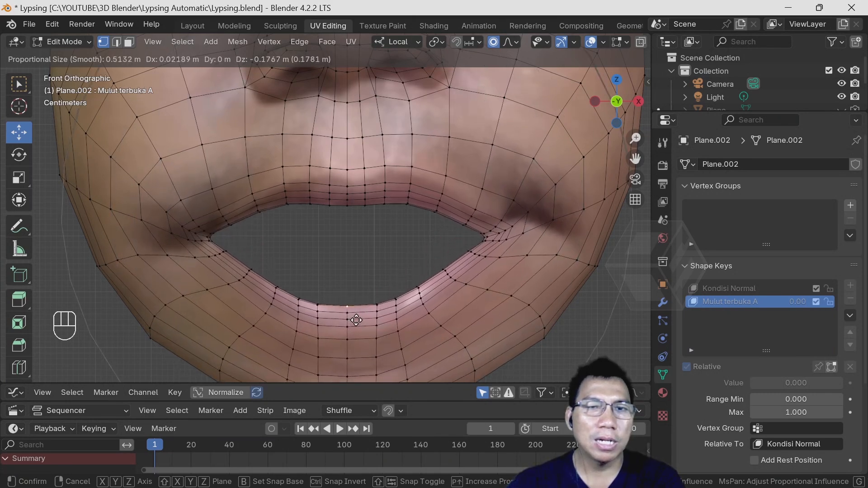
pyautogui.click(358, 327)
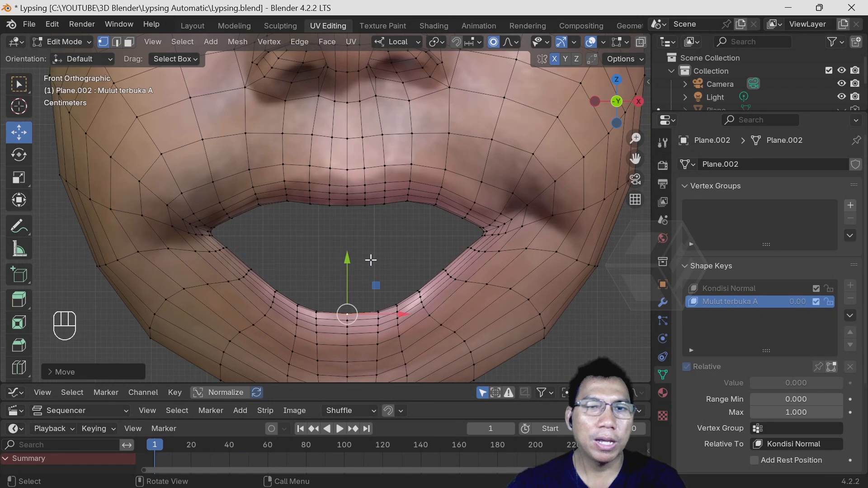
# - Raise the upper lip's centre vertex about 0.035 m and move the lip-edge vertex beside it slightly up and outward with proportional editing
pyautogui.click(347, 206)
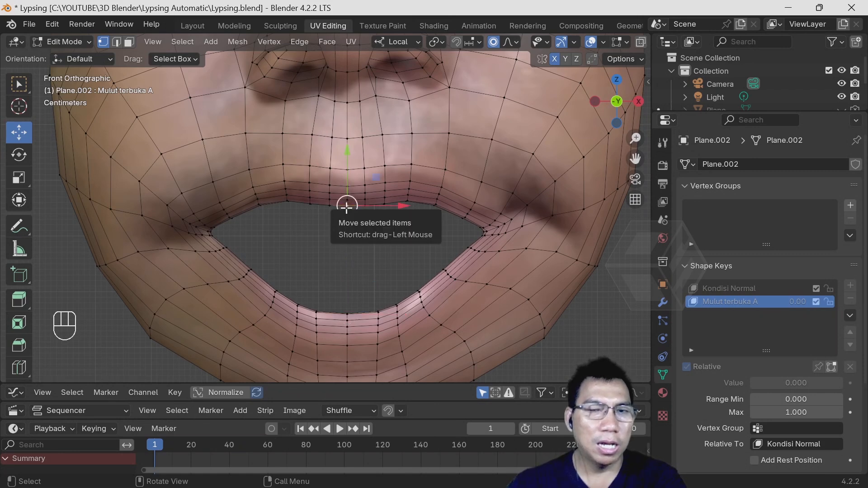
pyautogui.press('g')
pyautogui.scroll(5, 347, 197)
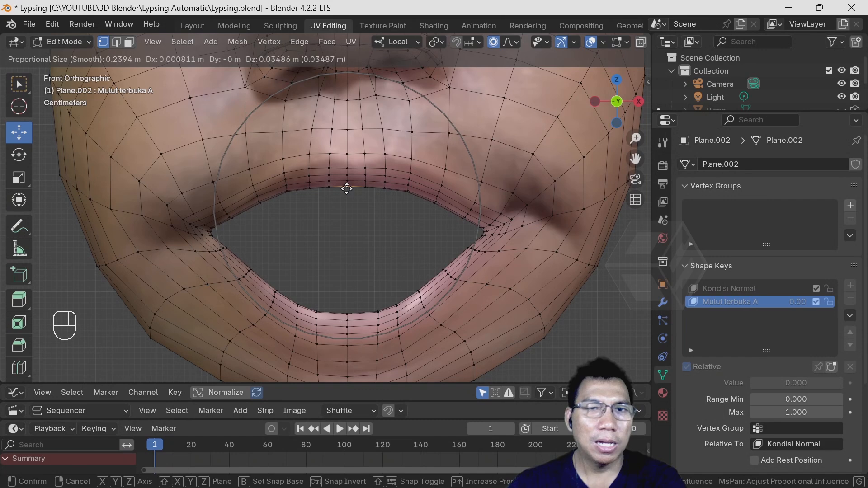
pyautogui.click(346, 189)
pyautogui.click(435, 201)
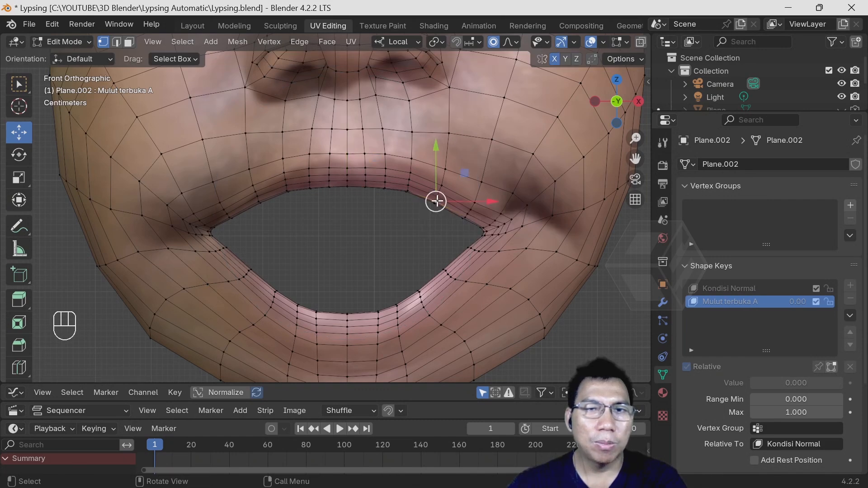
pyautogui.press('g')
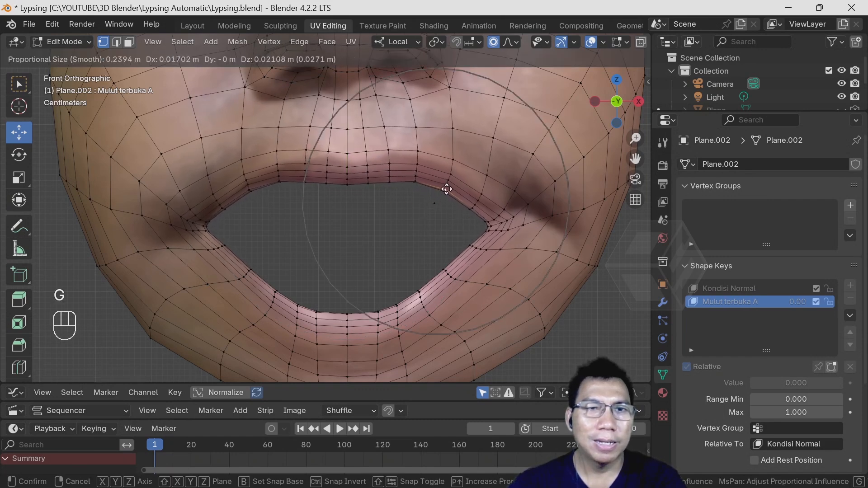
pyautogui.click(447, 191)
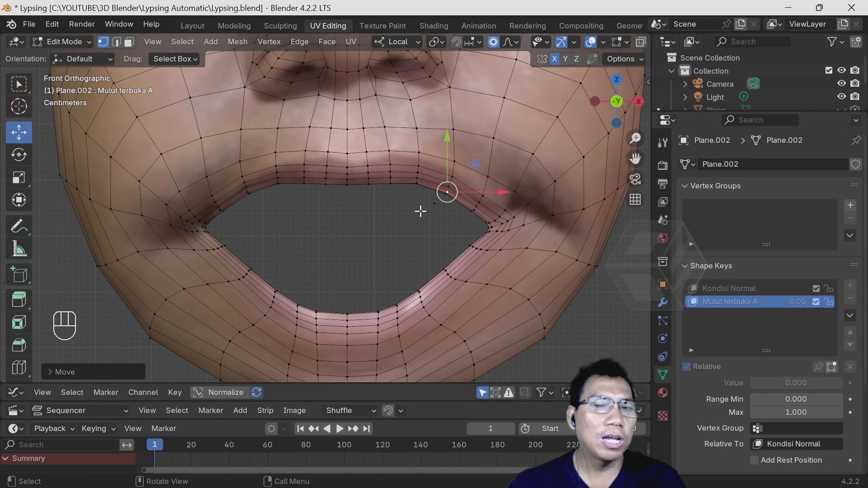
# - Nudge the lower lip's centre vertex slightly down with a smaller proportional size of about 0.16 m
pyautogui.scroll(-2, 426, 208)
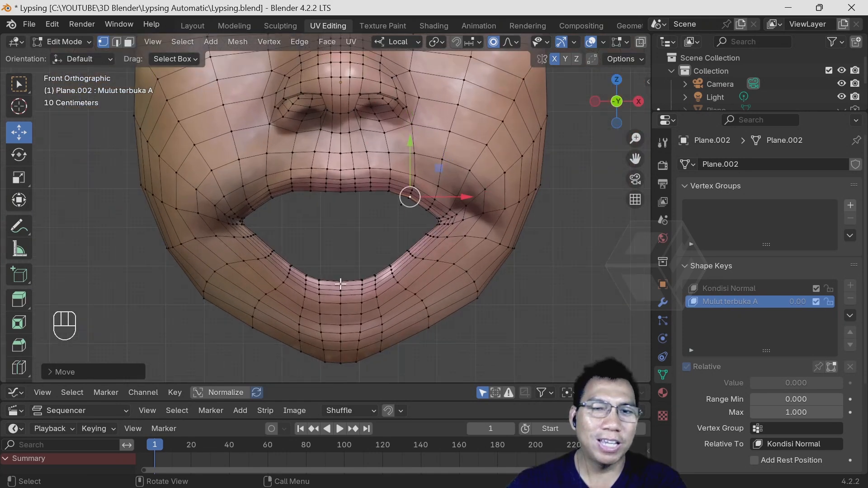
pyautogui.click(339, 281)
pyautogui.press('g')
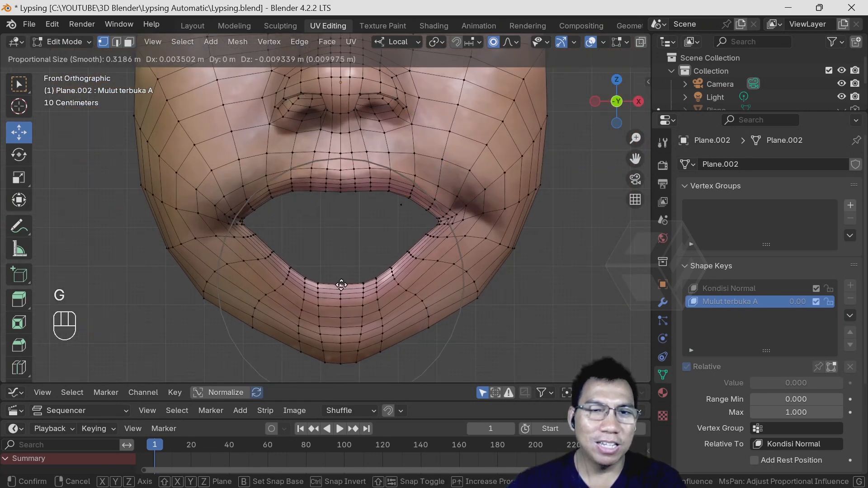
pyautogui.scroll(4, 340, 284)
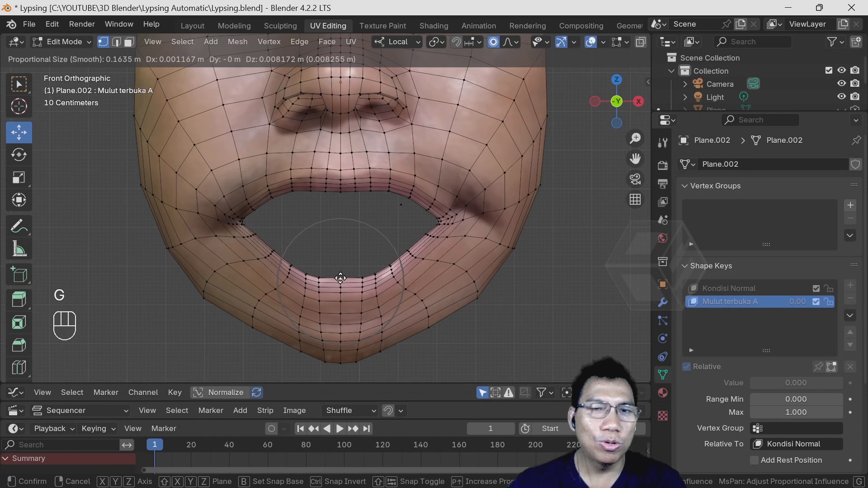
pyautogui.click(341, 283)
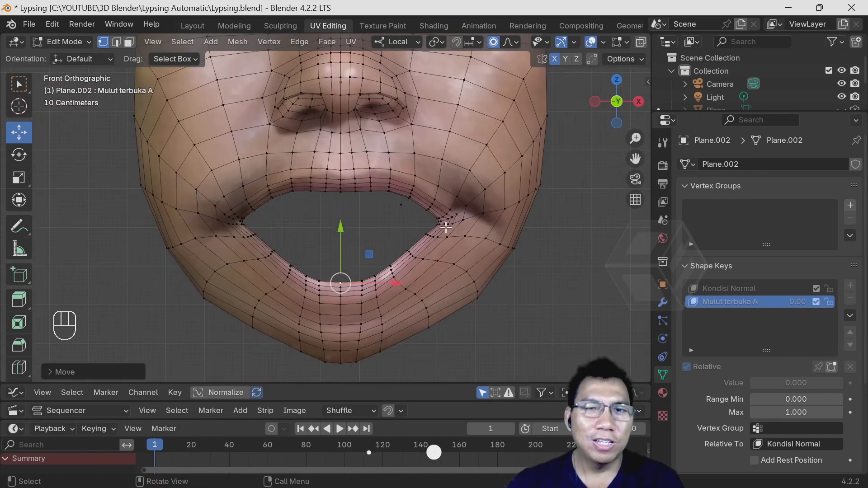
# - Try to move the vertex just outside the mouth corner up and outward with a proportional size of about 0.12 m
pyautogui.click(457, 213)
pyautogui.press('g')
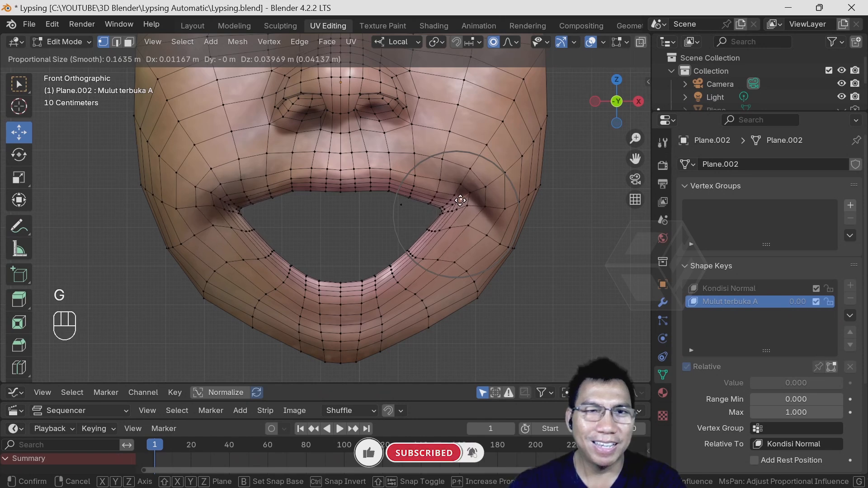
pyautogui.scroll(3, 460, 200)
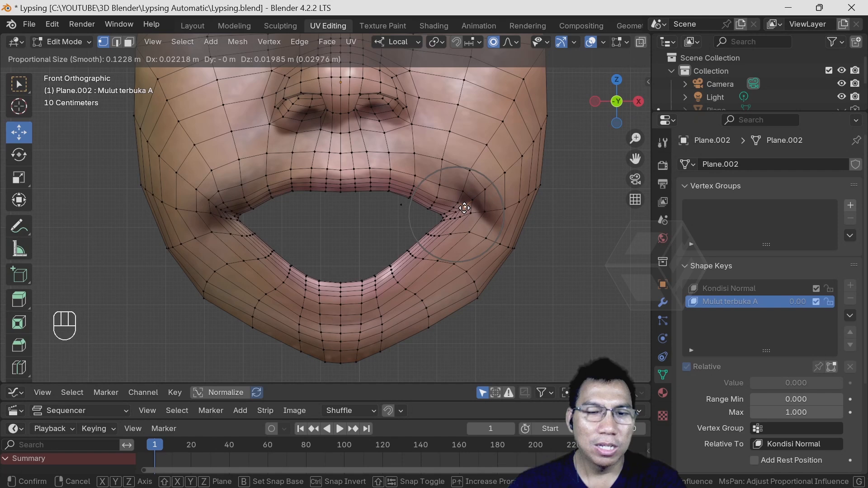
pyautogui.click(461, 208)
# - Rotate the mesh around the vertex just outside the mouth corner in two small turns, using a proportional size of about 0.18
pyautogui.press('r')
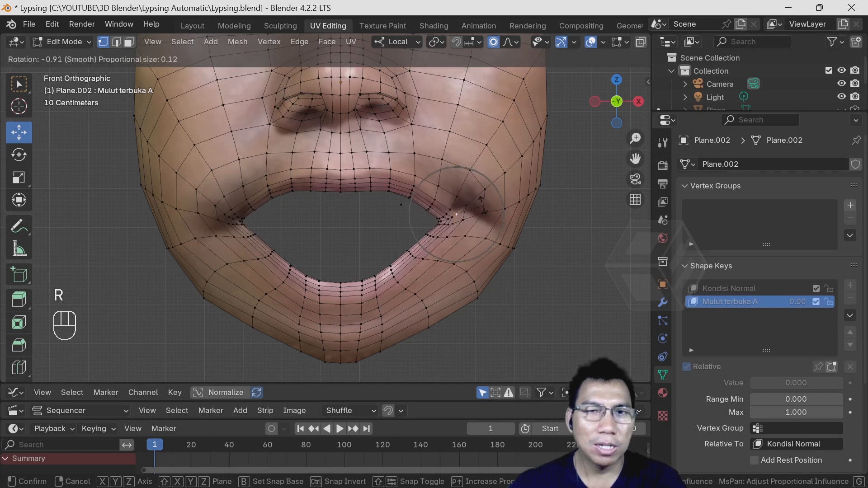
pyautogui.scroll(-4, 481, 199)
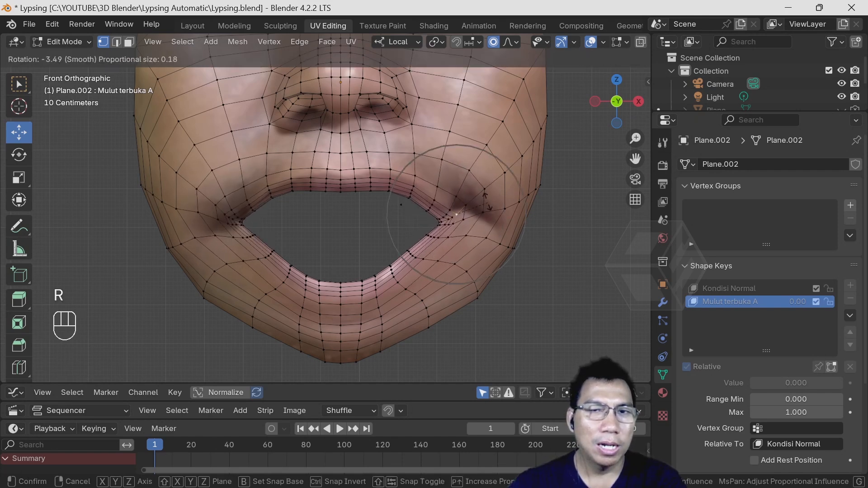
pyautogui.click(492, 199)
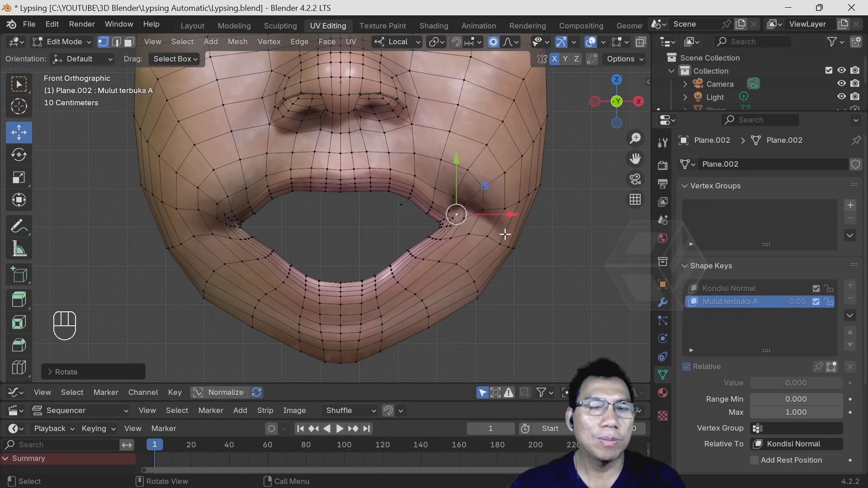
pyautogui.press('r')
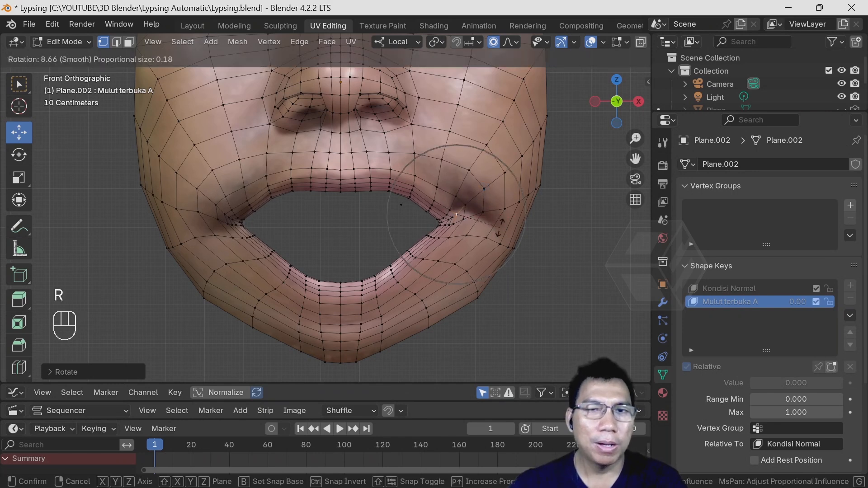
pyautogui.click(496, 226)
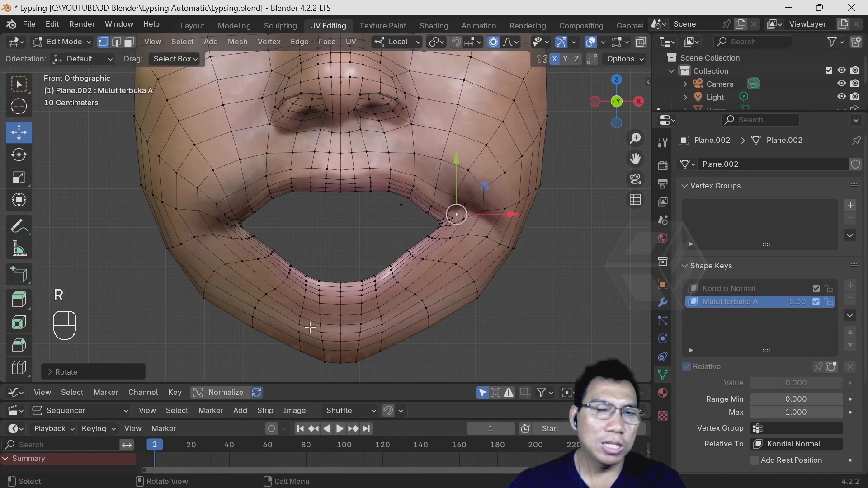
# - Return the face mesh to Object Mode and test the "Mulut terbuka A" shape key's value, leaving it at 0
pyautogui.click(75, 42)
pyautogui.click(79, 52)
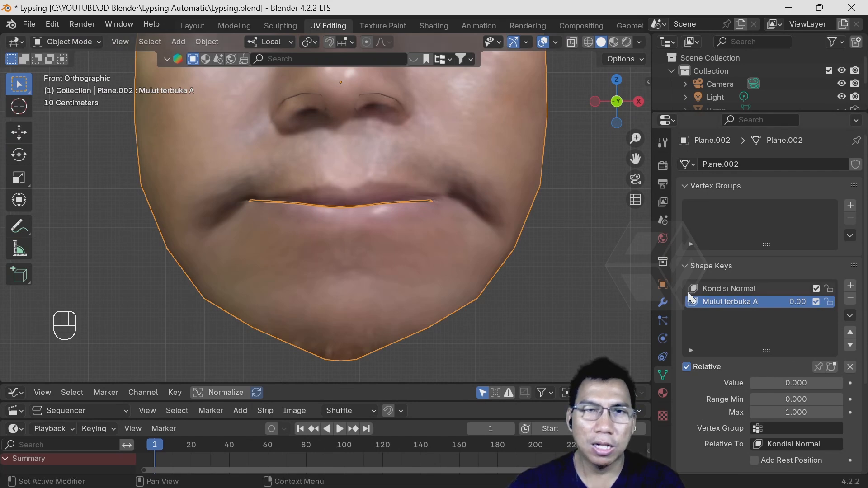
pyautogui.click(66, 40)
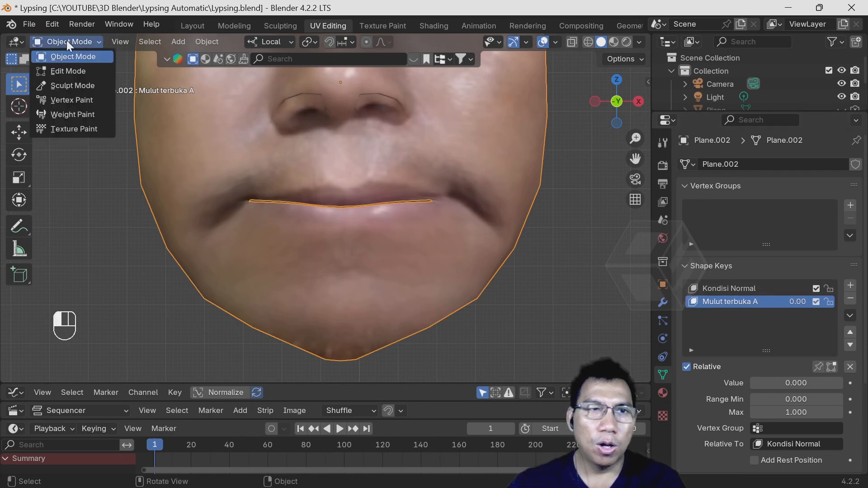
pyautogui.click(72, 72)
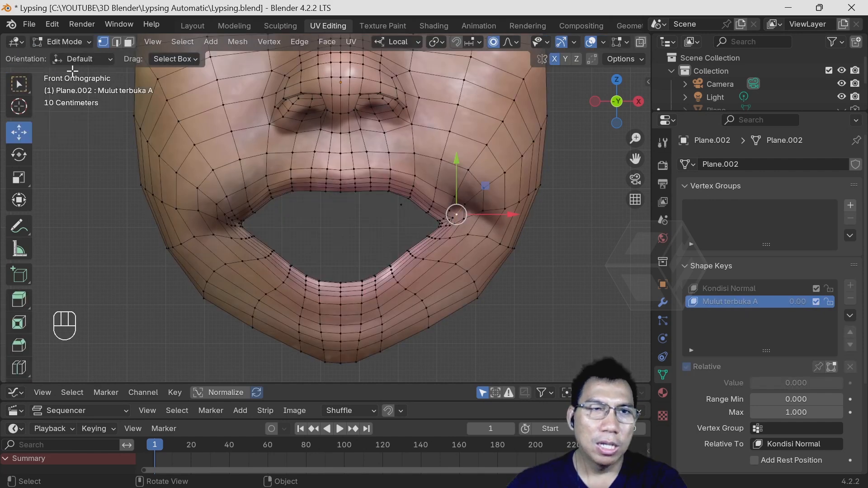
pyautogui.click(69, 40)
pyautogui.click(77, 54)
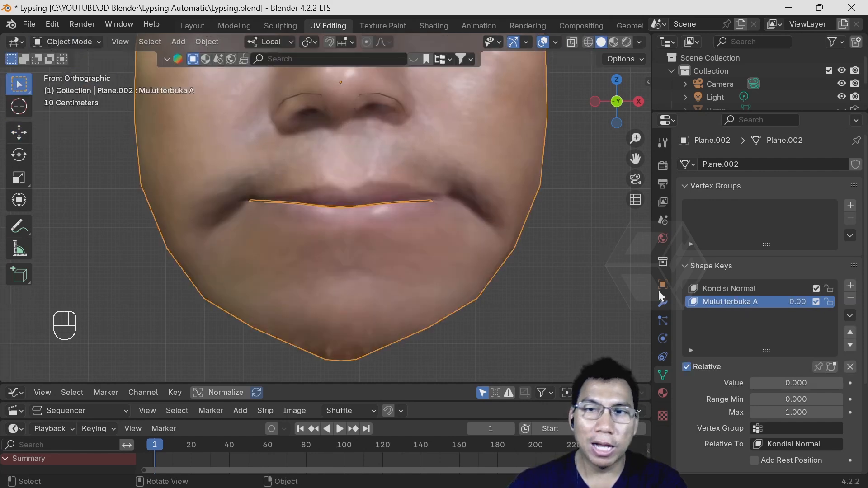
pyautogui.moveTo(758, 381)
pyautogui.mouseDown()
pyautogui.moveTo(852, 381)
pyautogui.moveTo(751, 383)
pyautogui.mouseUp()
# - Enlarge the Graph Editor and Sequencer areas below the 3D viewport so their contents are usable
pyautogui.click(372, 381)
pyautogui.moveTo(374, 384); pyautogui.dragTo(360, 311)
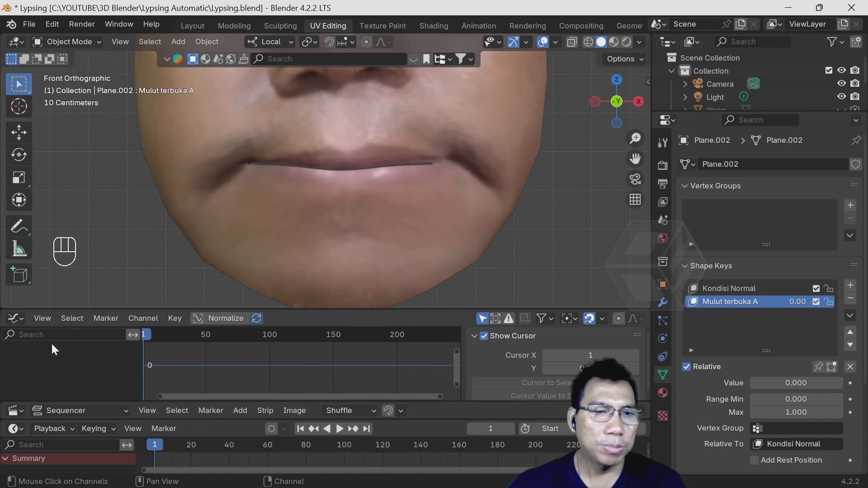
pyautogui.moveTo(341, 401); pyautogui.dragTo(341, 361)
pyautogui.moveTo(361, 311); pyautogui.dragTo(362, 275)
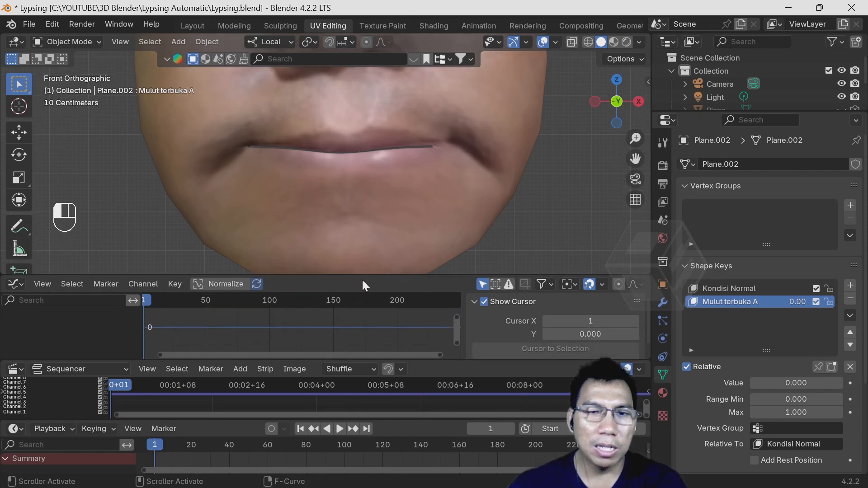
pyautogui.moveTo(356, 358)
pyautogui.mouseDown()
pyautogui.moveTo(354, 335)
pyautogui.moveTo(355, 342)
pyautogui.mouseUp()
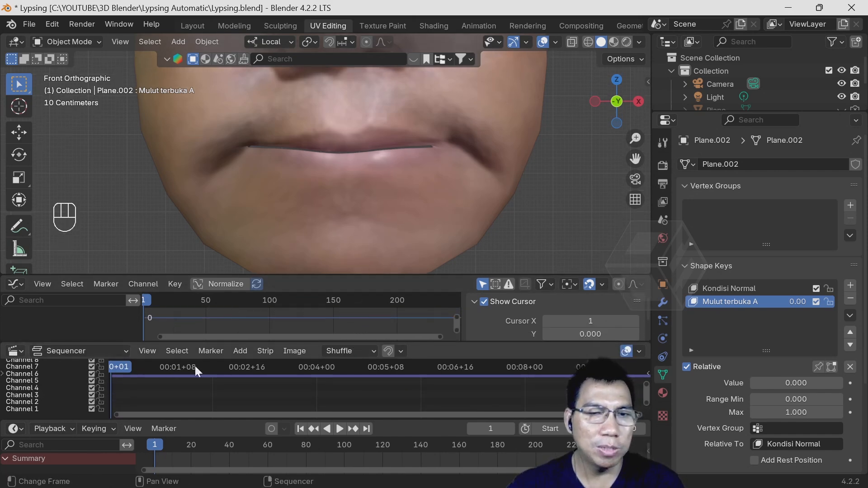
# - Add the sound file lips jadi2.mp3 as a strip in the Sequencer, starting at frame 1 on channel 1
pyautogui.click(241, 351)
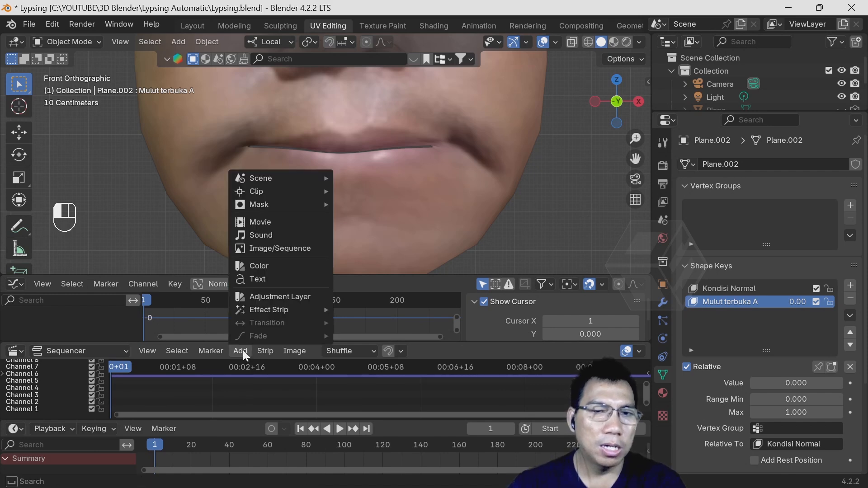
pyautogui.click(274, 234)
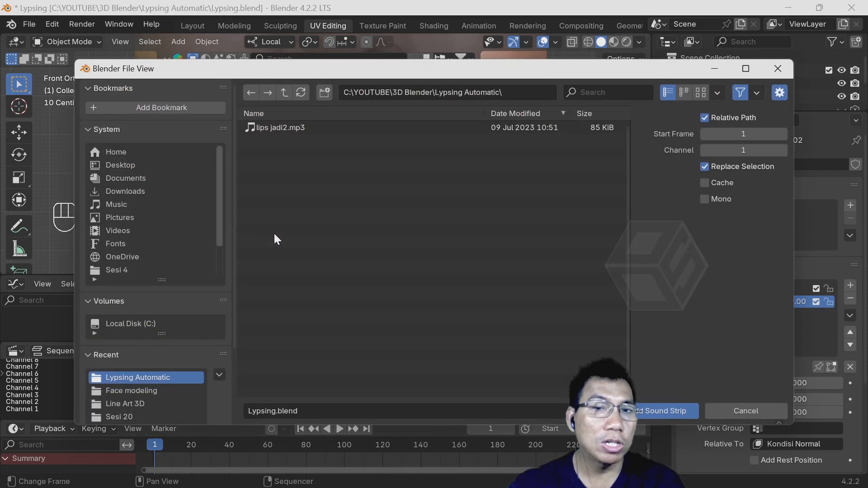
pyautogui.click(274, 127)
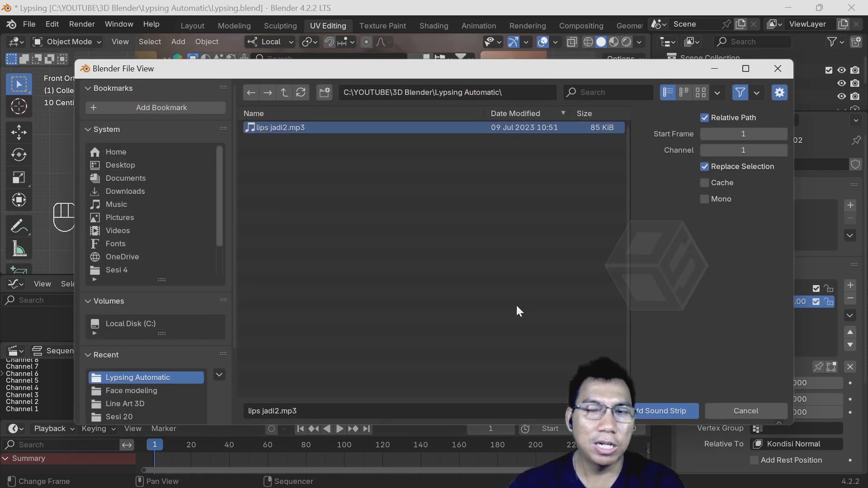
pyautogui.click(661, 411)
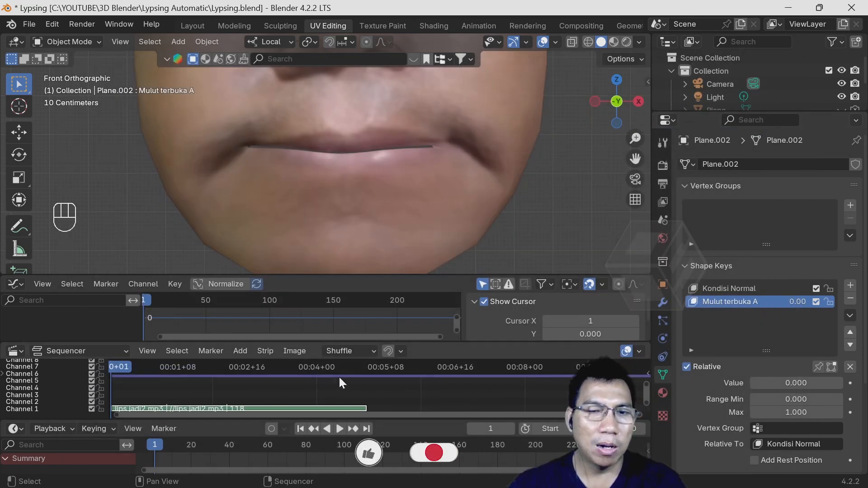
# - Play the sound strip to check the audio, then return to the first frame
pyautogui.click(339, 429)
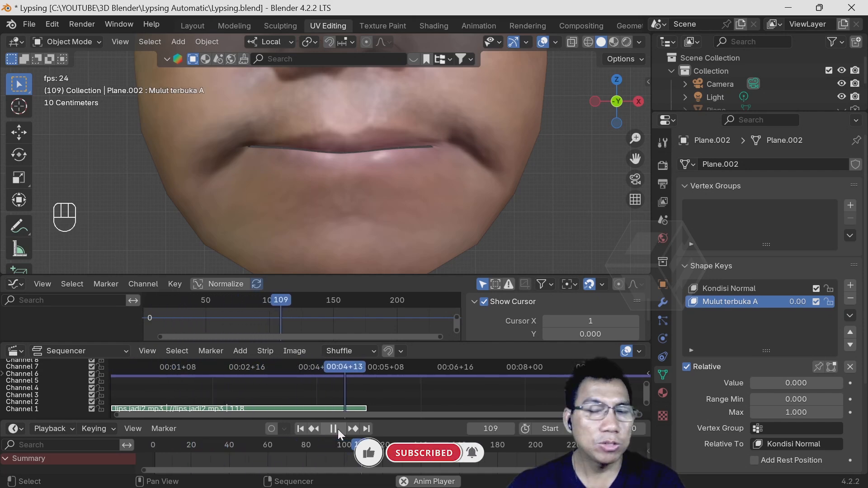
pyautogui.click(338, 431)
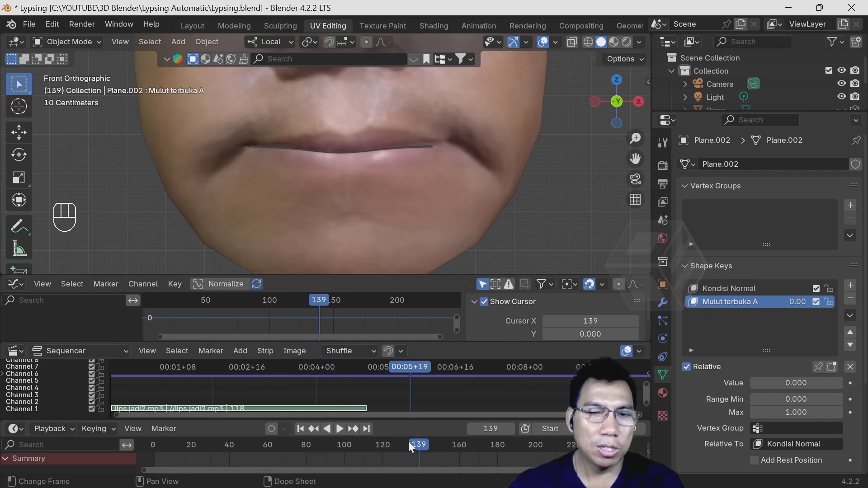
pyautogui.moveTo(410, 443); pyautogui.dragTo(181, 451)
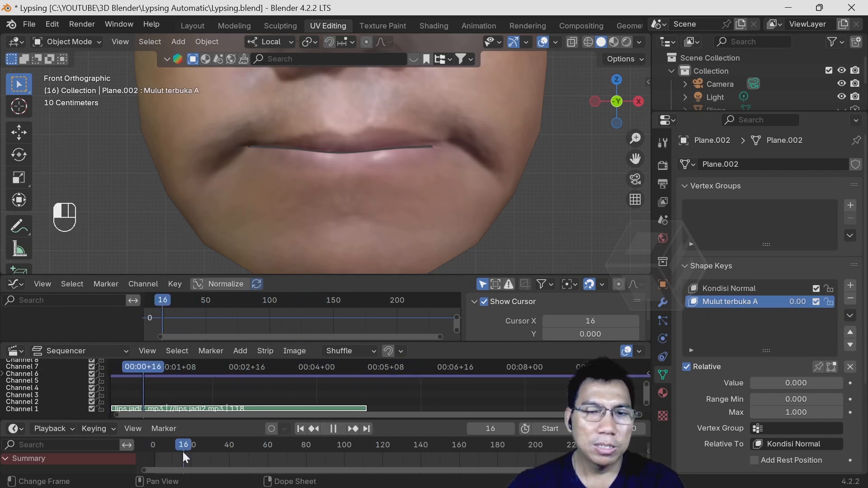
pyautogui.click(300, 430)
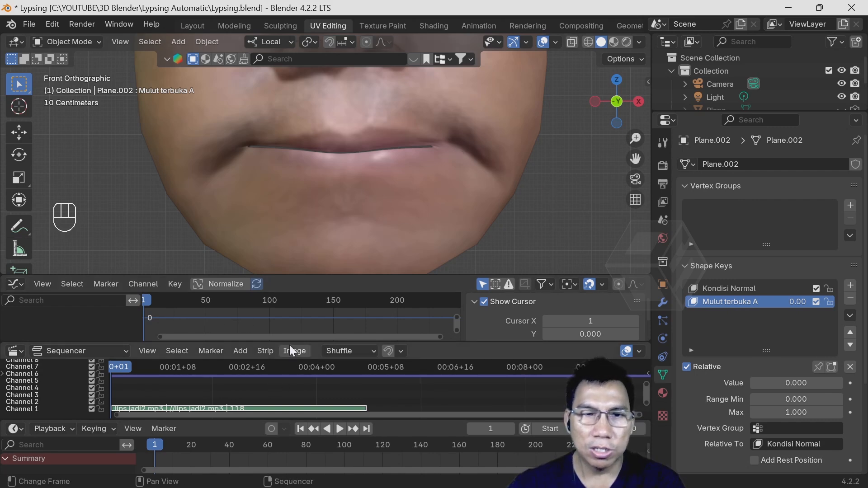
# - Enlarge the Graph Editor area downward and shrink the Timeline beneath the Sequencer
pyautogui.moveTo(289, 339); pyautogui.dragTo(289, 363)
pyautogui.moveTo(239, 417); pyautogui.dragTo(239, 437)
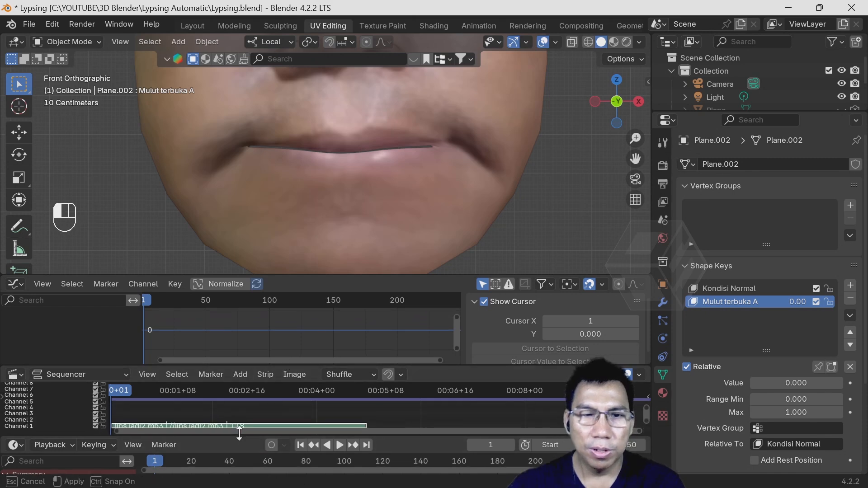
pyautogui.moveTo(242, 396); pyautogui.dragTo(295, 394, button='middle')
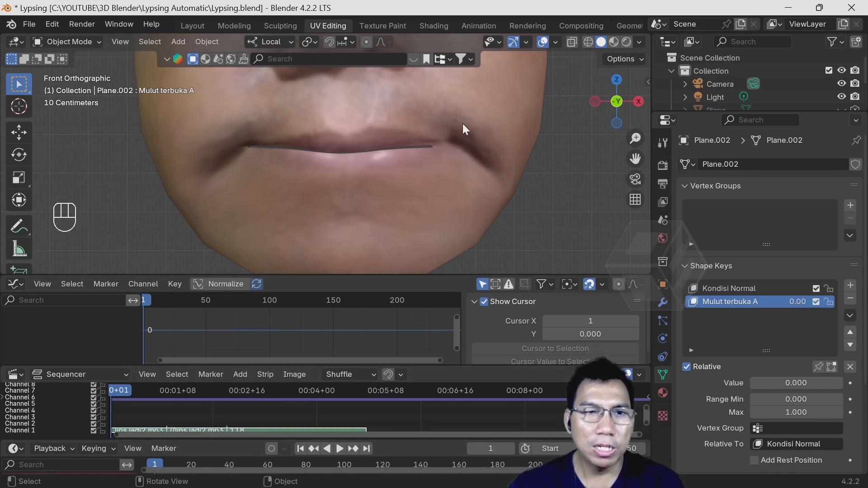
# - Select the face mesh and keyframe the "Mulut terbuka A" shape key's value of 0 at frame 1
pyautogui.click(492, 123)
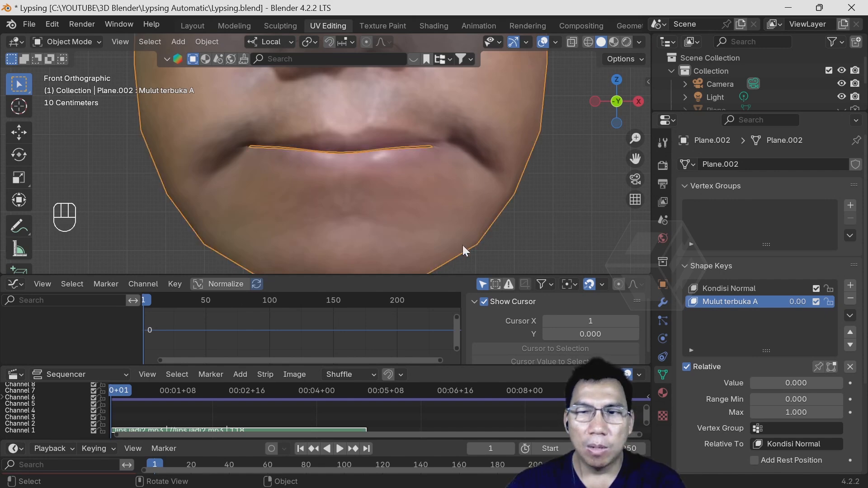
pyautogui.click(733, 289)
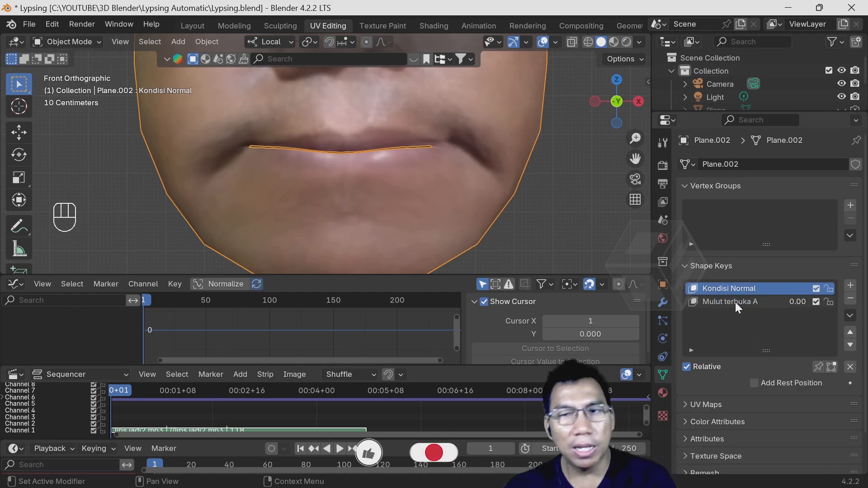
pyautogui.click(735, 302)
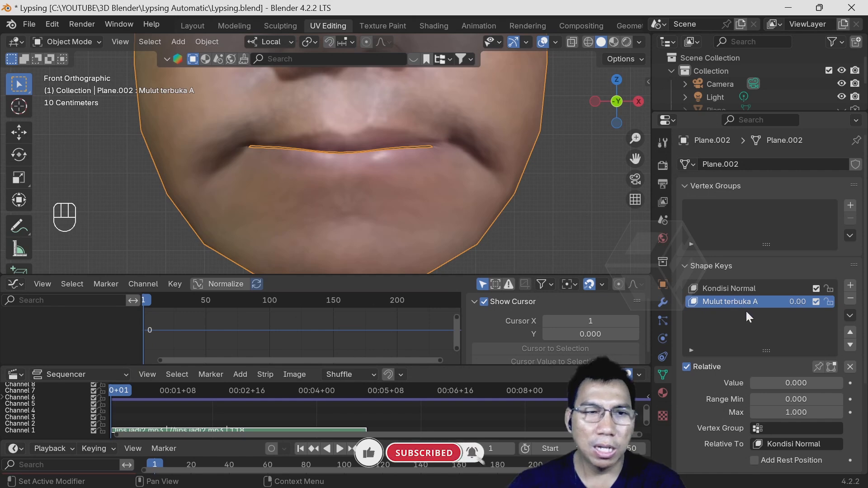
pyautogui.click(23, 281)
pyautogui.click(213, 347)
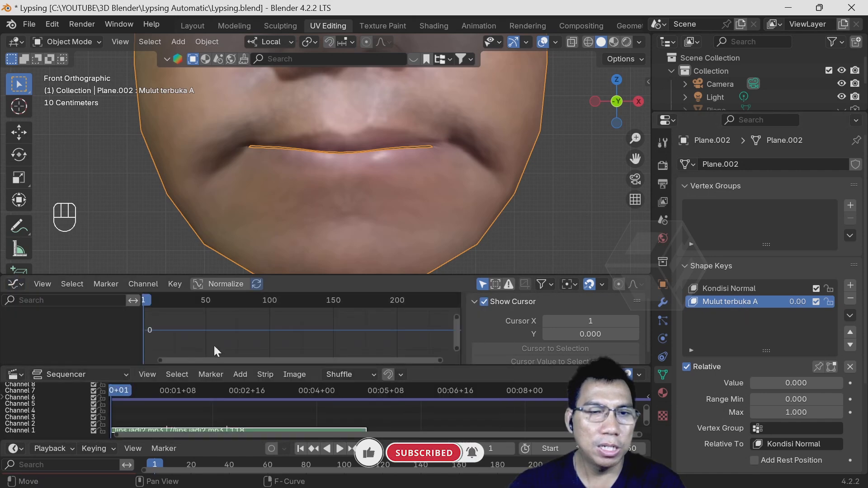
pyautogui.click(20, 283)
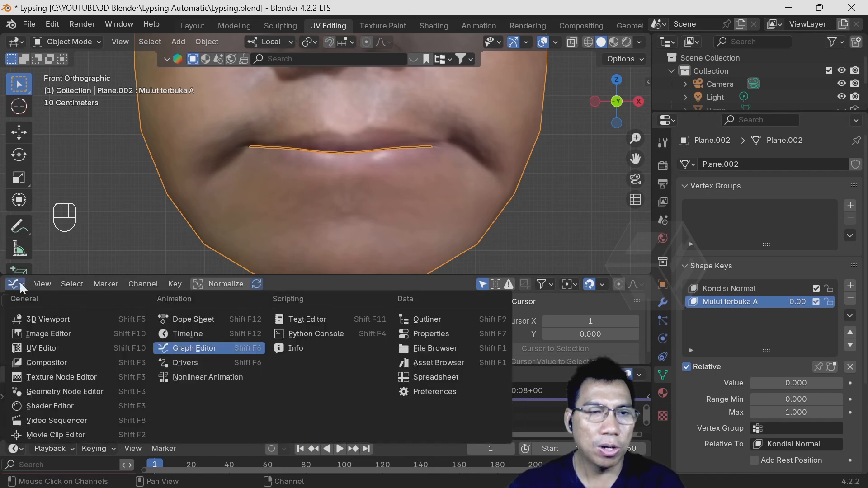
pyautogui.click(185, 350)
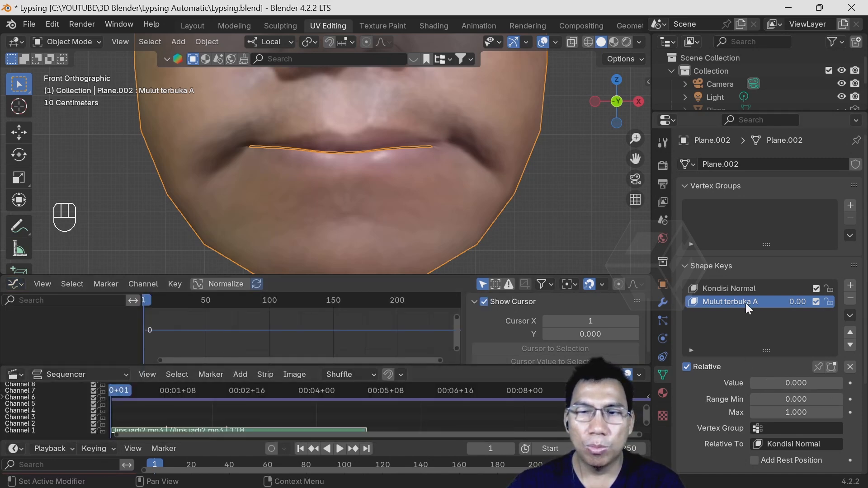
pyautogui.click(851, 383)
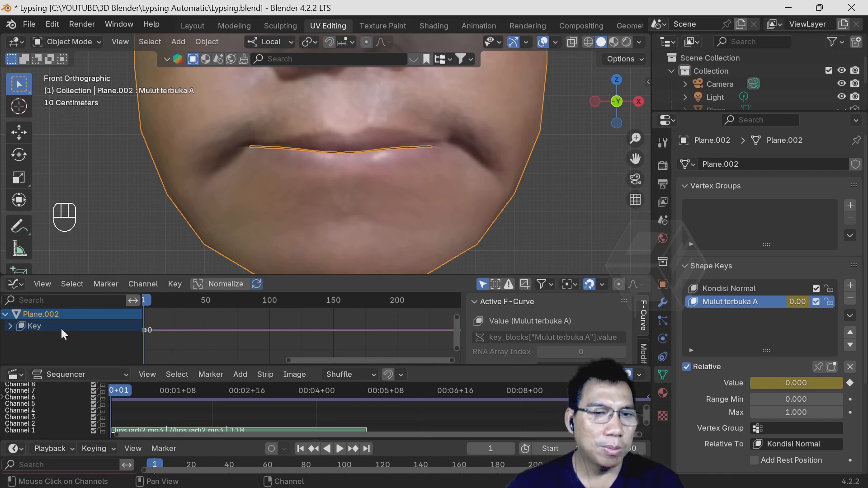
# - Expand the Key channel in the Graph Editor and apply Sound to Samples with lips jadi2.mp3 to the "Mulut terbuka A" curve
pyautogui.click(10, 326)
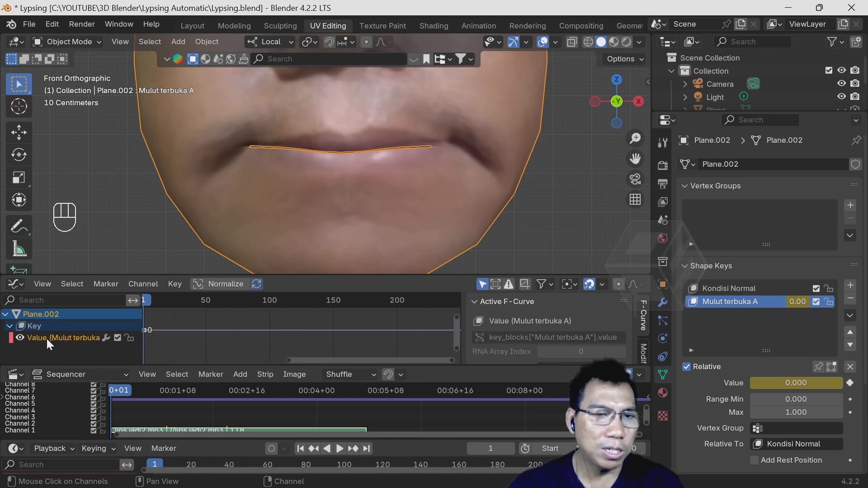
pyautogui.click(9, 326)
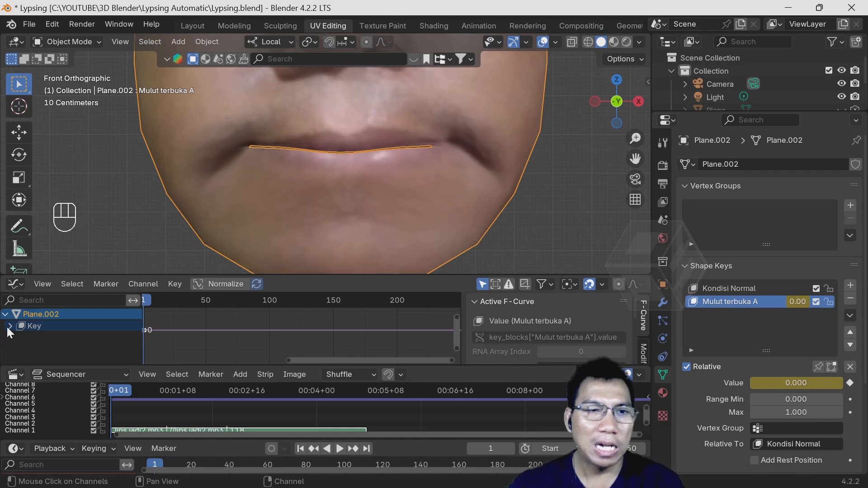
pyautogui.click(10, 326)
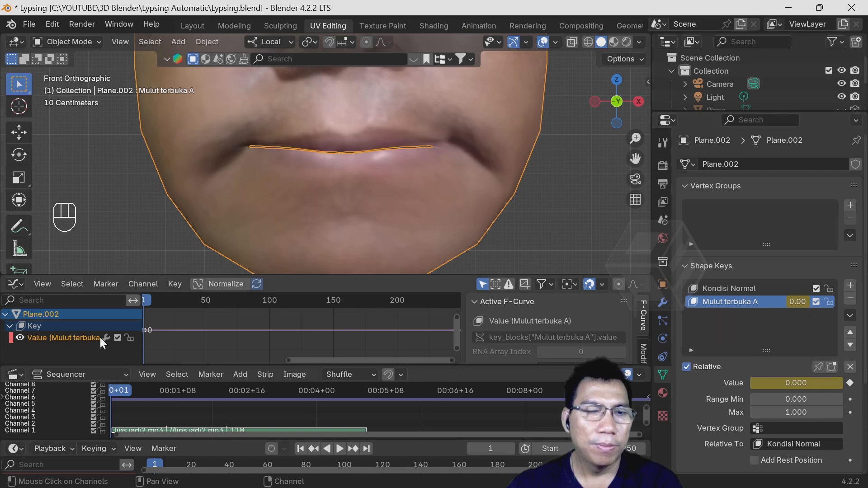
pyautogui.click(147, 283)
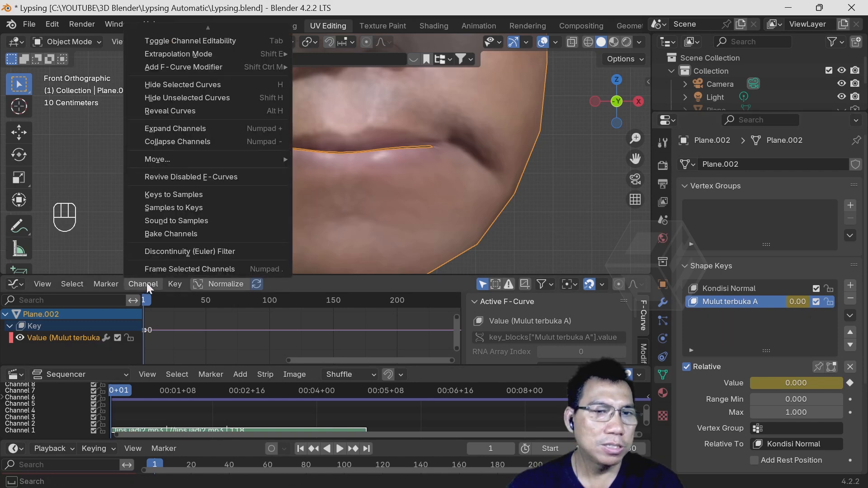
pyautogui.click(186, 220)
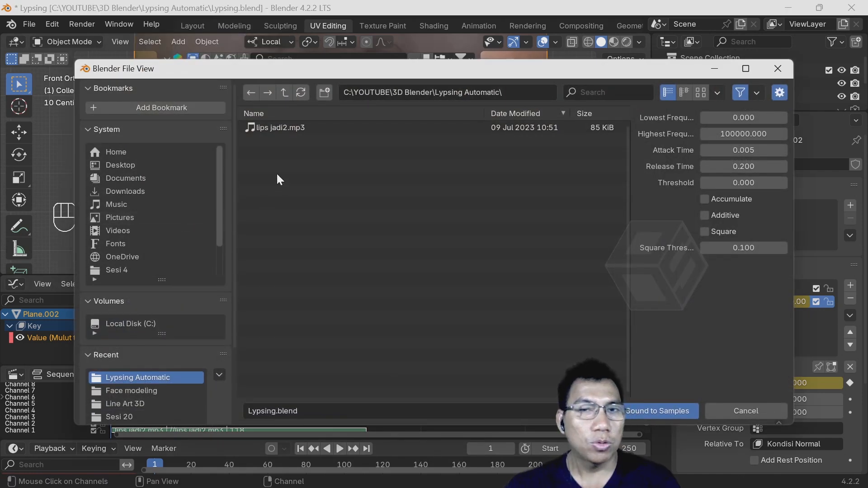
pyautogui.click(286, 130)
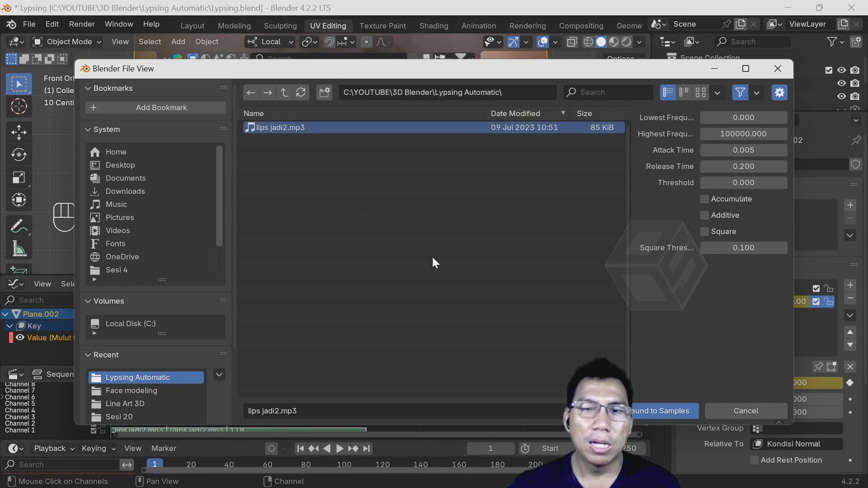
pyautogui.click(653, 409)
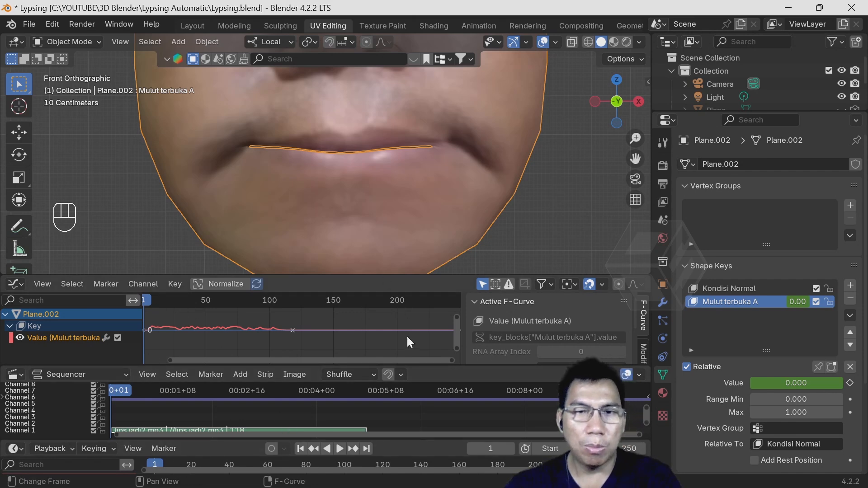
# - Hide the Graph Editor's sidebar and play the animation to preview the sound-driven mouth movement
pyautogui.press('n')
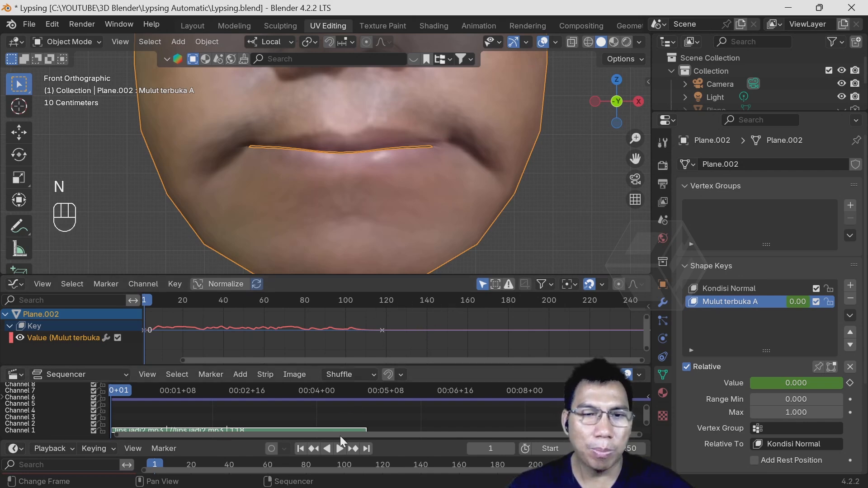
pyautogui.click(339, 448)
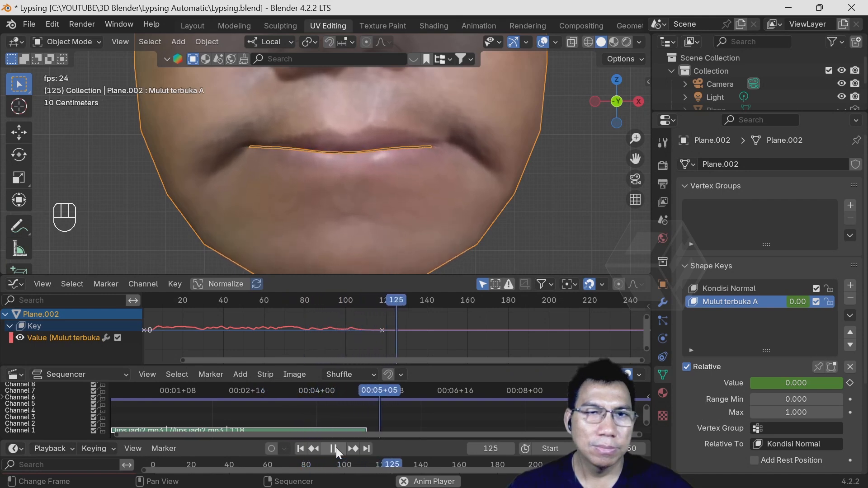
pyautogui.click(335, 448)
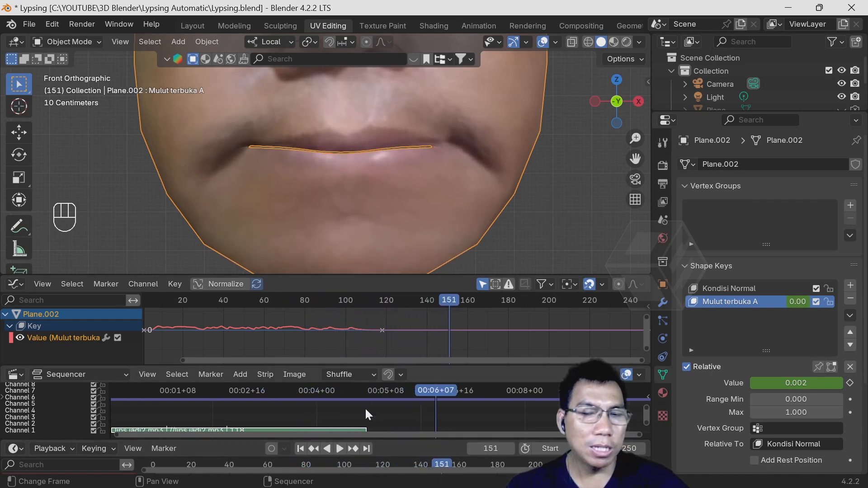
# - End the scene's frame range at 118, where the sound strip ends, and play the animation from the first frame
pyautogui.moveTo(368, 391)
pyautogui.mouseDown()
pyautogui.moveTo(266, 392)
pyautogui.moveTo(364, 399)
pyautogui.mouseUp()
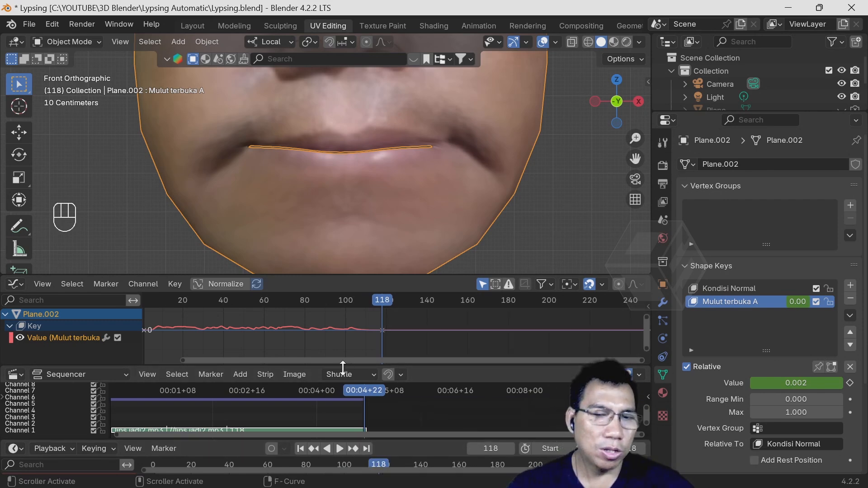
pyautogui.click(300, 448)
pyautogui.click(340, 448)
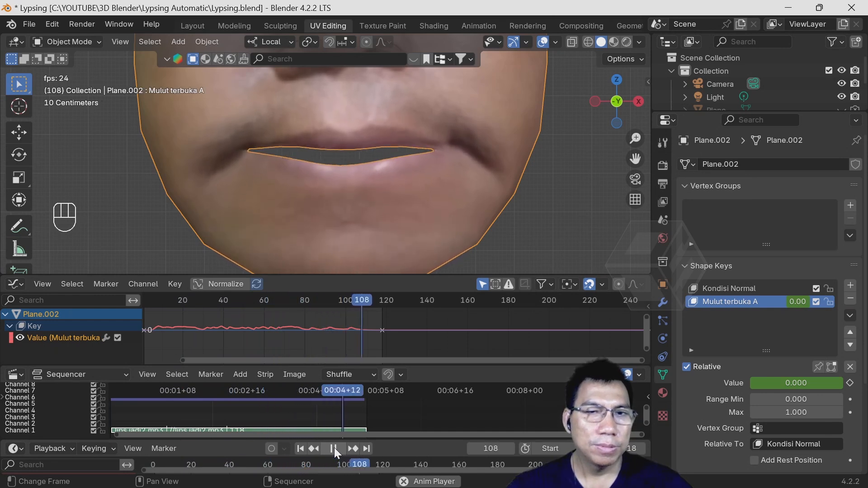
pyautogui.click(334, 448)
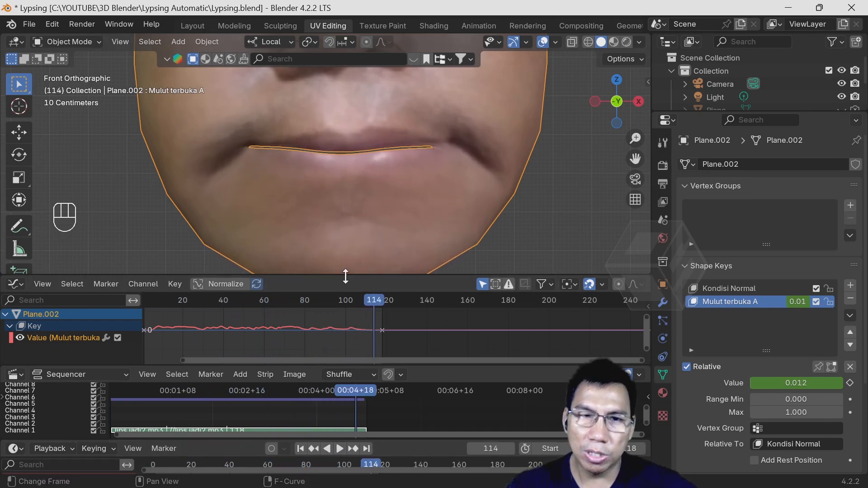
# - Enlarge the 3D viewport and the Timeline, and frame more of the face model in the viewport
pyautogui.moveTo(345, 276); pyautogui.dragTo(347, 309)
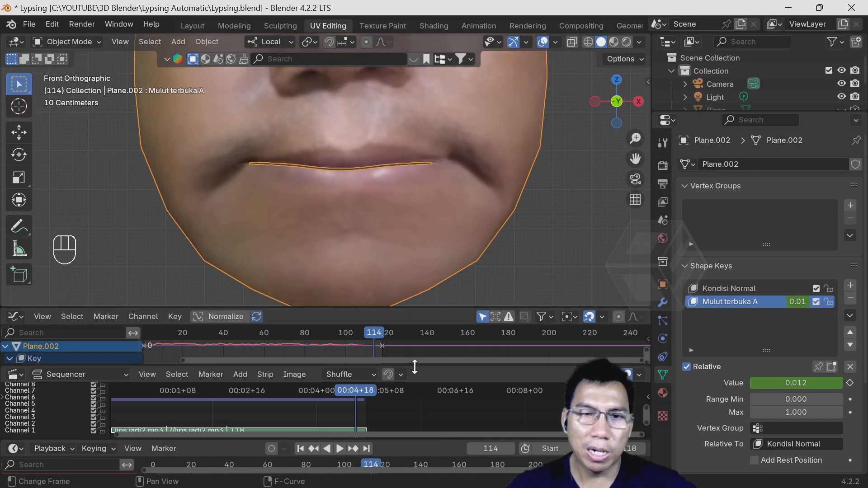
pyautogui.moveTo(399, 437); pyautogui.dragTo(399, 408)
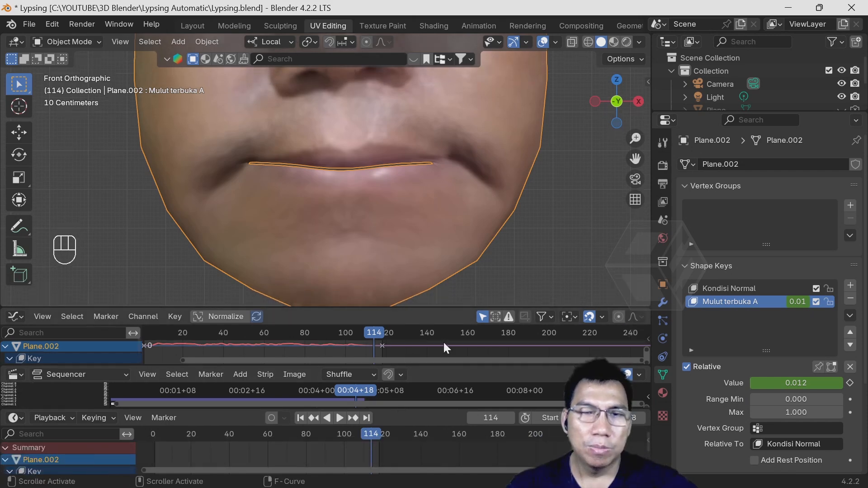
pyautogui.scroll(-2, 411, 165)
pyautogui.keyDown('shift'); pyautogui.moveTo(414, 143); pyautogui.dragTo(435, 206, button='middle'); pyautogui.keyUp('shift')
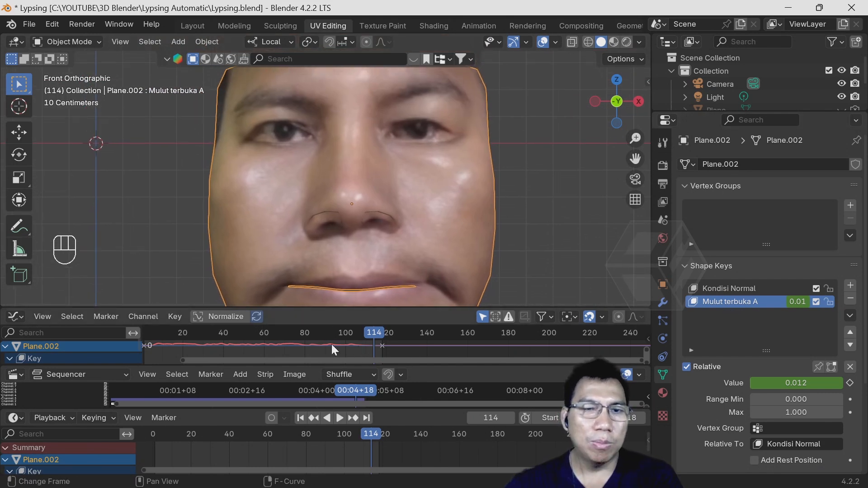
# - Return to the first frame and add a third shape key to the face mesh
pyautogui.click(302, 418)
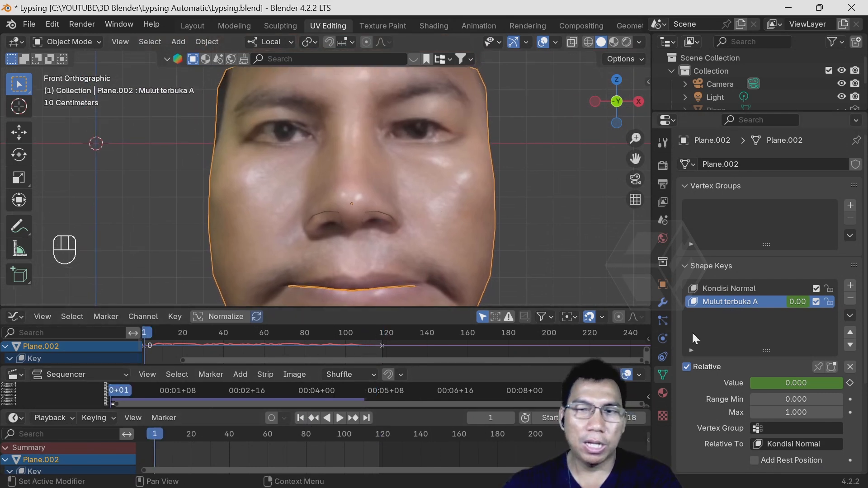
pyautogui.click(850, 287)
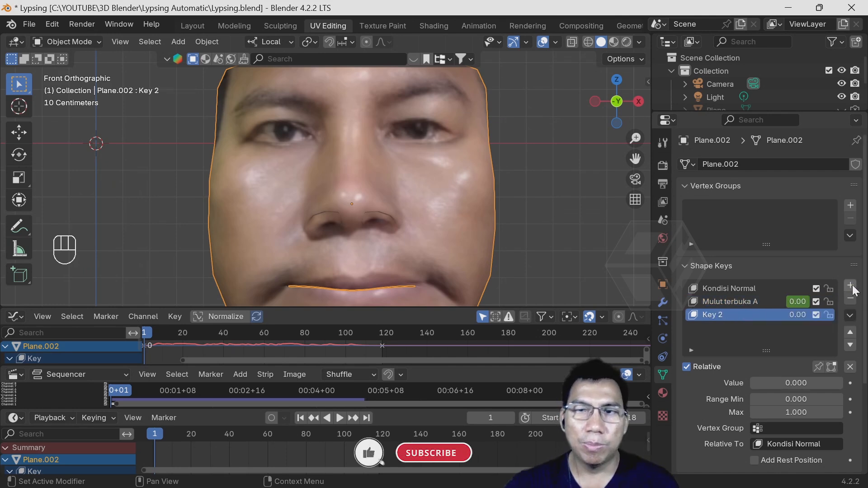
# - Rename the new third shape key as "Mata Berkedip"
pyautogui.doubleClick(719, 317)
pyautogui.write('M')
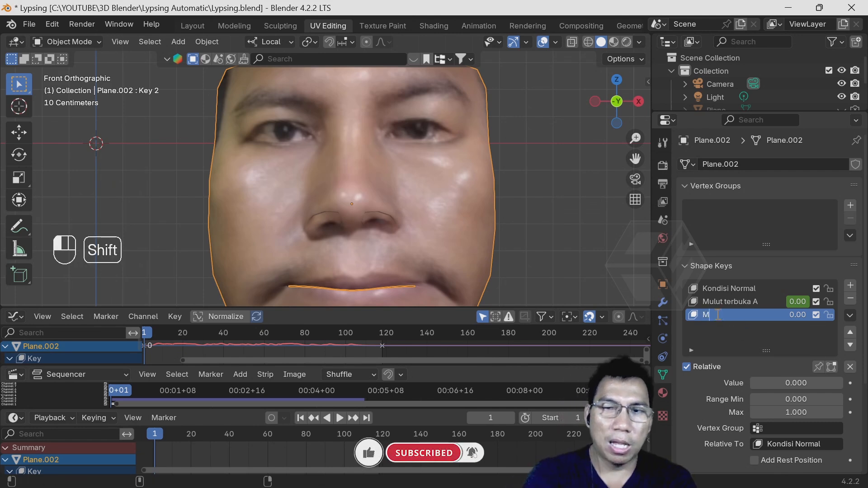
pyautogui.write('ata')
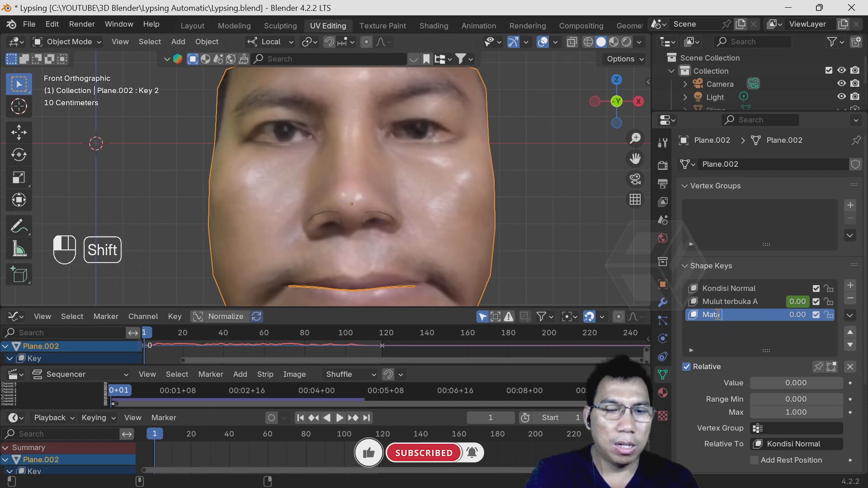
pyautogui.write(' Berkedi')
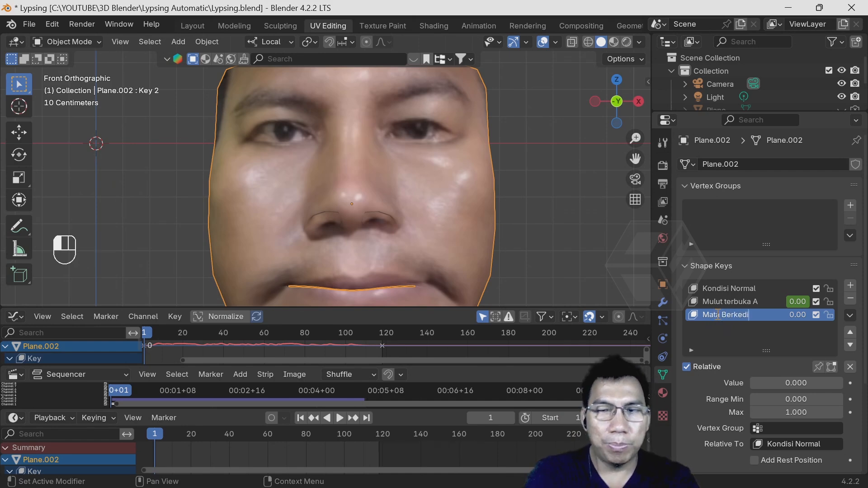
pyautogui.write('p')
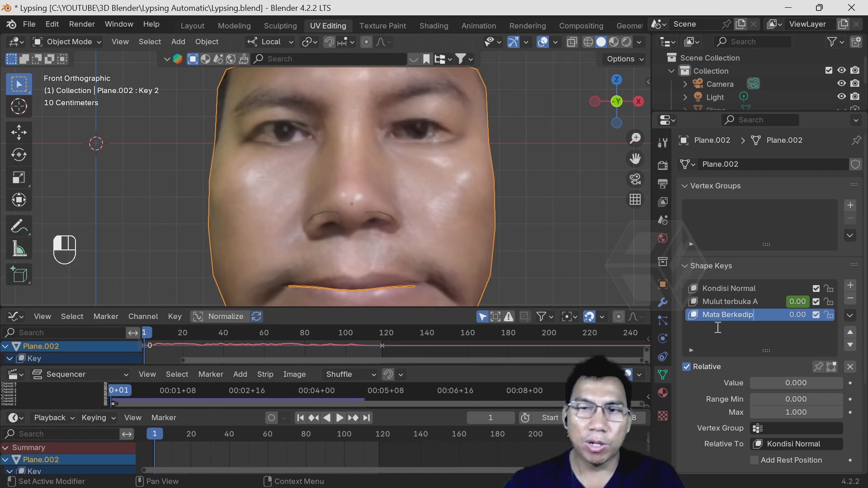
pyautogui.press('Return')
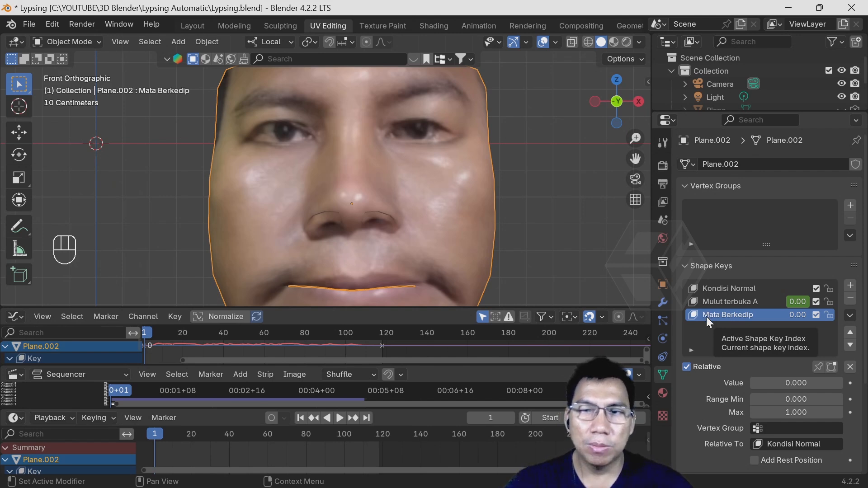
# - In Edit Mode, use face selection to select the faces filling the eye on the image's left side, and activate the Scale tool
pyautogui.click(67, 42)
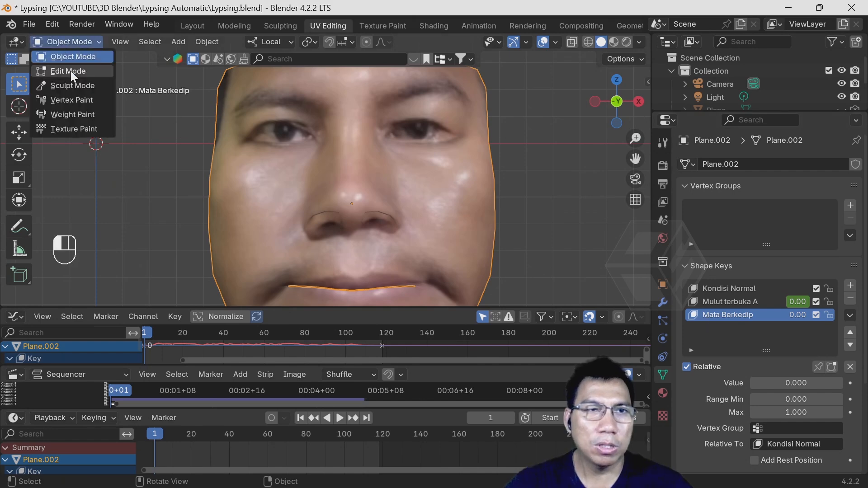
pyautogui.click(68, 72)
pyautogui.scroll(3, 437, 140)
pyautogui.keyDown('shift'); pyautogui.moveTo(438, 140); pyautogui.dragTo(452, 213, button='middle'); pyautogui.keyUp('shift')
pyautogui.scroll(2, 468, 206)
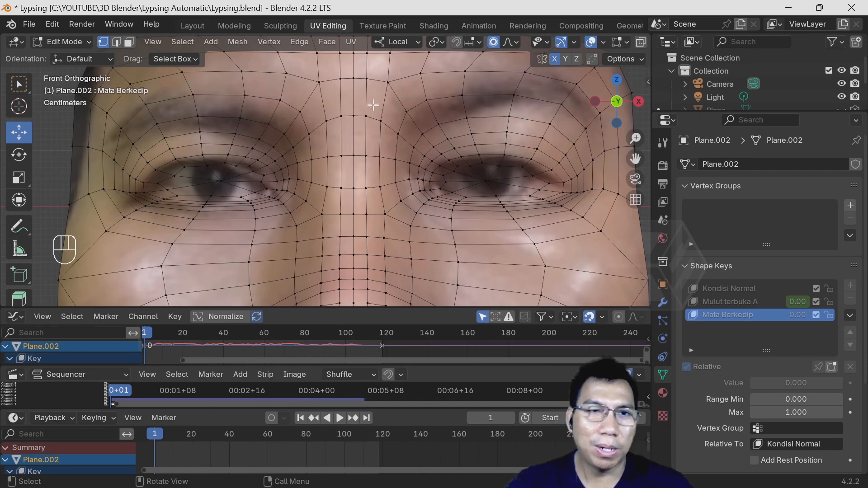
pyautogui.scroll(2, 198, 187)
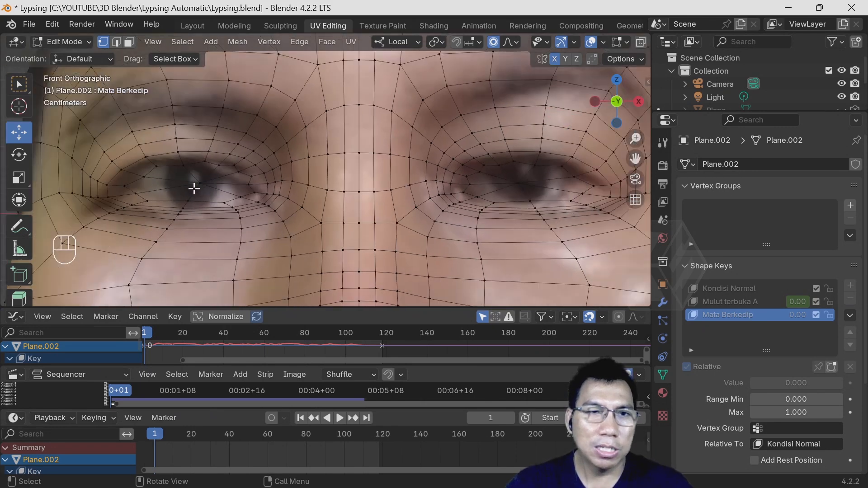
pyautogui.click(221, 169)
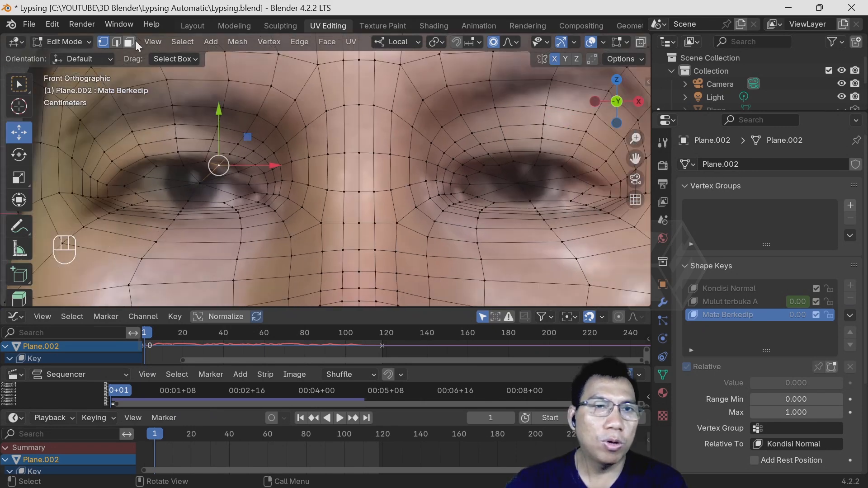
pyautogui.click(129, 42)
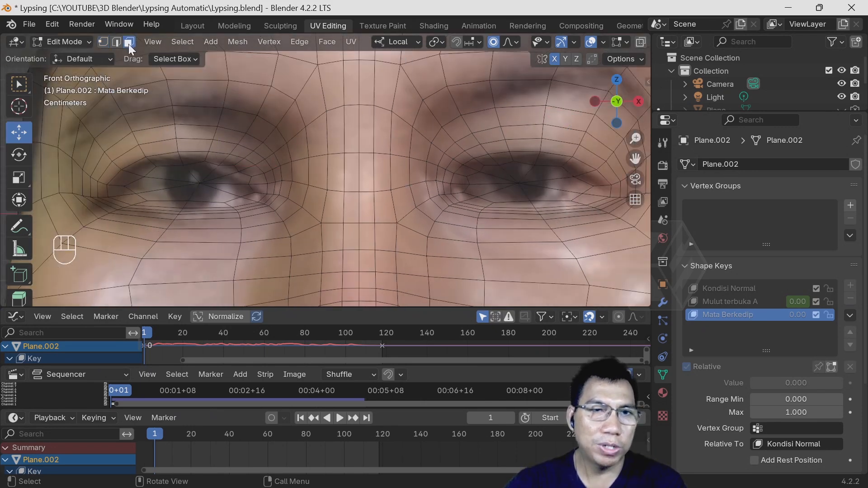
pyautogui.click(217, 170)
pyautogui.keyDown('shift'); pyautogui.click(235, 192); pyautogui.keyUp('shift')
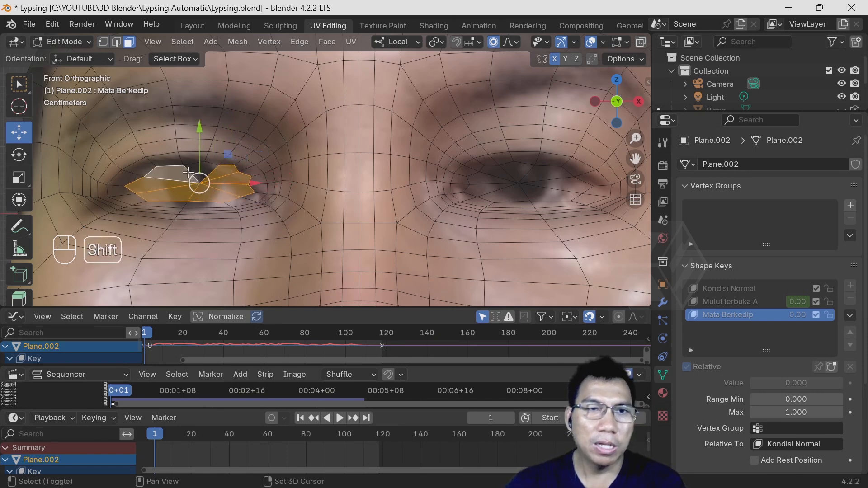
pyautogui.click(20, 181)
# - Try flattening the selected eye faces along their local vertical axis, first with and then without proportional editing
pyautogui.moveTo(199, 126); pyautogui.dragTo(199, 147)
pyautogui.hotkey('ctrl', 'z')
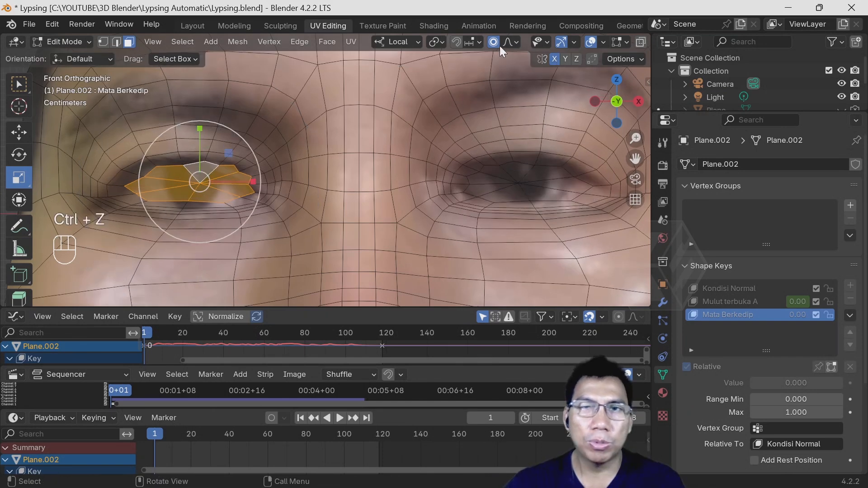
pyautogui.moveTo(199, 131); pyautogui.dragTo(199, 144)
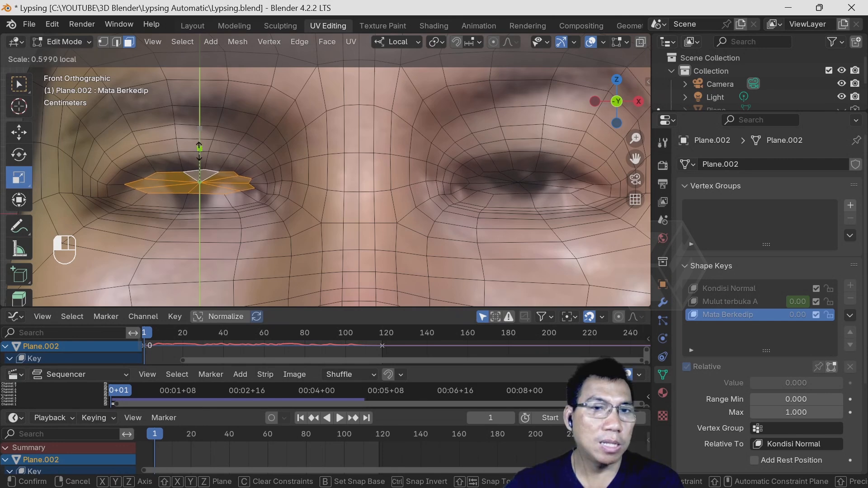
pyautogui.moveTo(199, 147); pyautogui.dragTo(199, 150)
pyautogui.hotkey('ctrl', 'z')
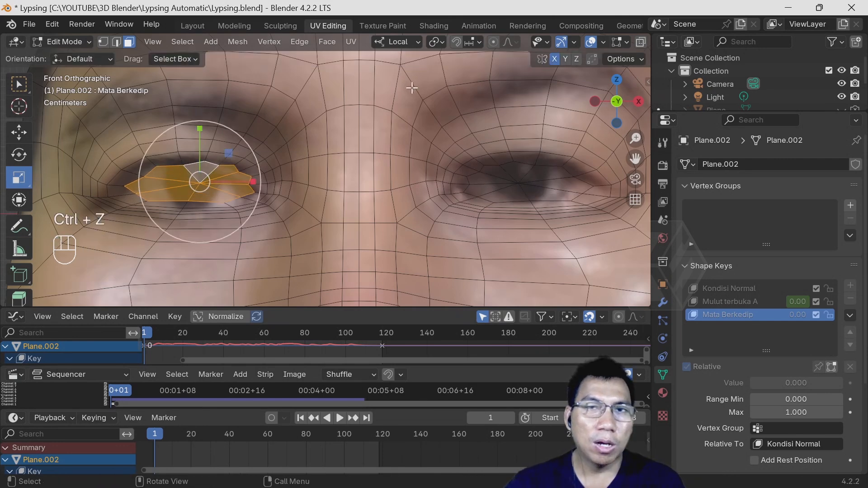
# - Flatten the selected eye faces vertically with smooth proportional editing at size 0.07, scaling in two passes until both eyes close
pyautogui.moveTo(197, 130)
pyautogui.mouseDown()
pyautogui.moveTo(200, 139)
pyautogui.moveTo(187, 137)
pyautogui.mouseUp()
pyautogui.scroll(5, 200, 136)
pyautogui.scroll(3, 188, 139)
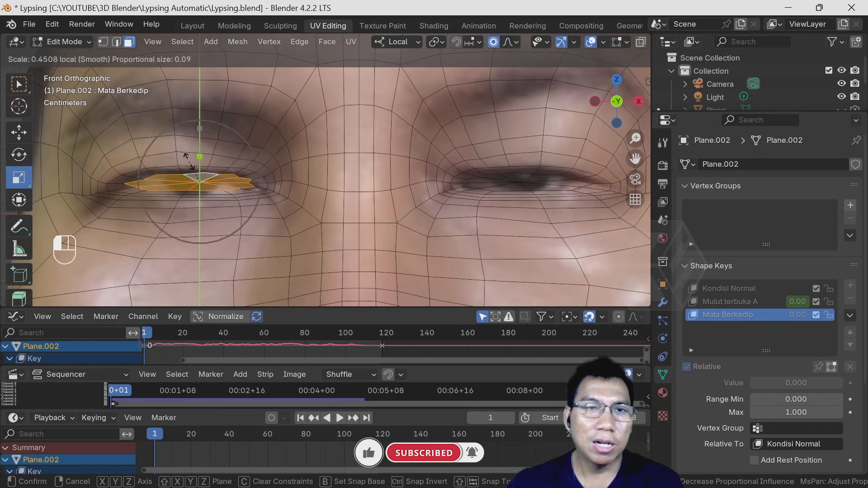
pyautogui.moveTo(190, 162); pyautogui.dragTo(189, 162)
pyautogui.scroll(-1, 189, 162)
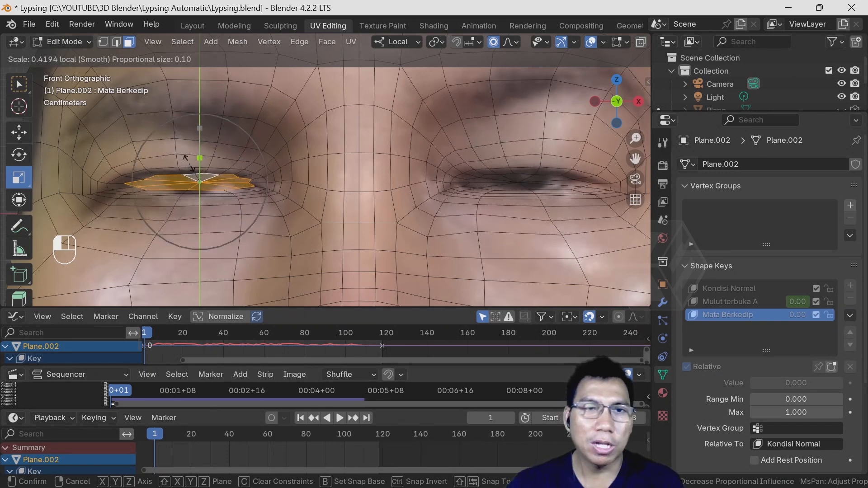
pyautogui.moveTo(187, 159); pyautogui.dragTo(187, 157)
pyautogui.scroll(-4, 187, 160)
pyautogui.scroll(6, 187, 159)
pyautogui.scroll(2, 187, 158)
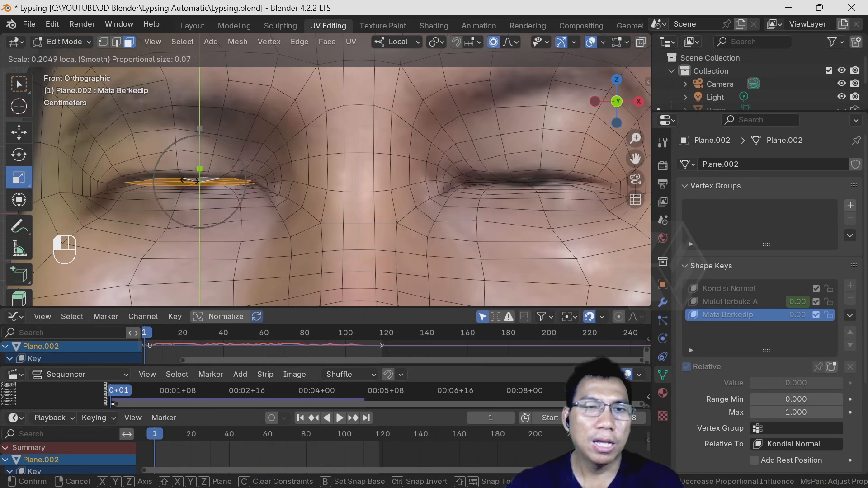
pyautogui.moveTo(190, 181); pyautogui.dragTo(191, 180)
pyautogui.moveTo(200, 130); pyautogui.dragTo(204, 159)
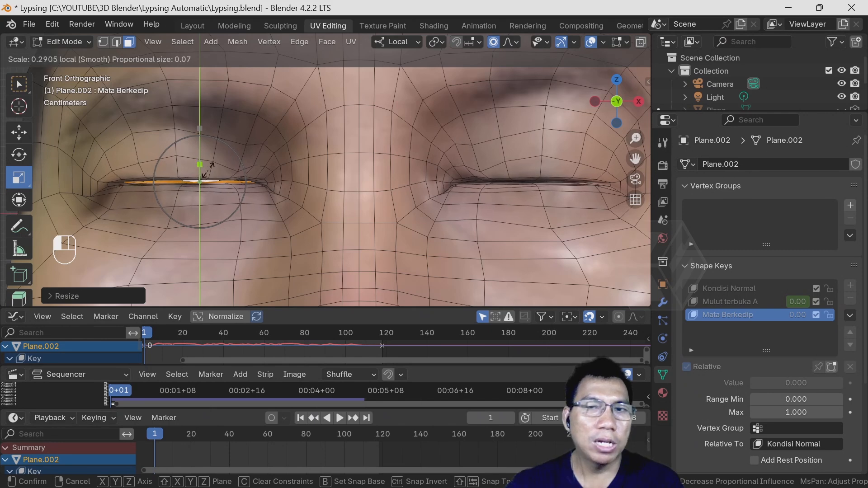
pyautogui.moveTo(208, 170); pyautogui.dragTo(208, 171)
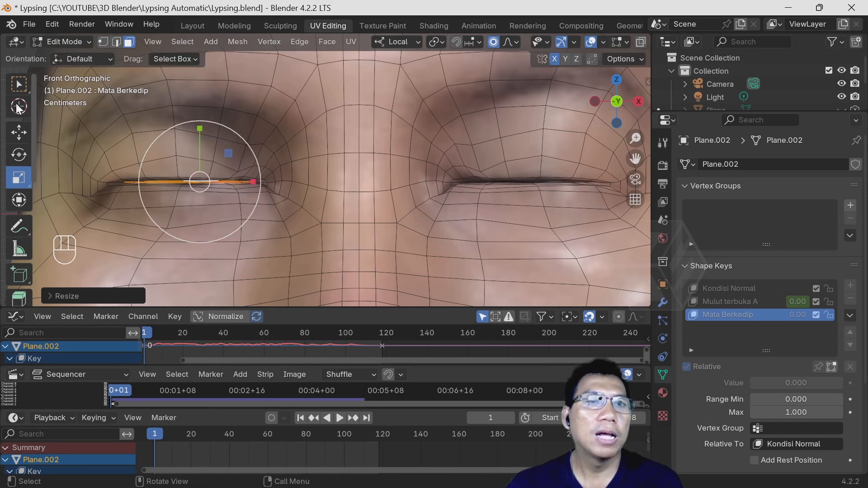
# - Return to Object Mode and test the blink on the whole face by setting the Mata Berkedip value to about 0.389
pyautogui.click(63, 41)
pyautogui.click(68, 57)
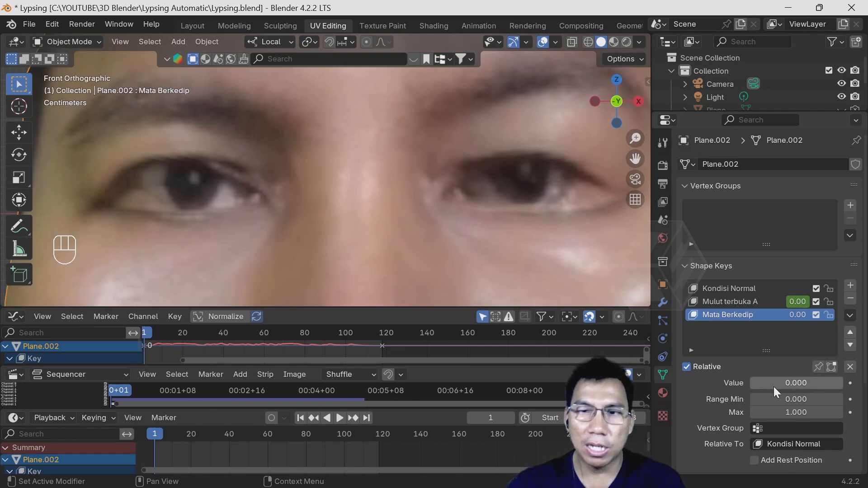
pyautogui.moveTo(796, 383)
pyautogui.mouseDown()
pyautogui.moveTo(861, 382)
pyautogui.moveTo(787, 383)
pyautogui.mouseUp()
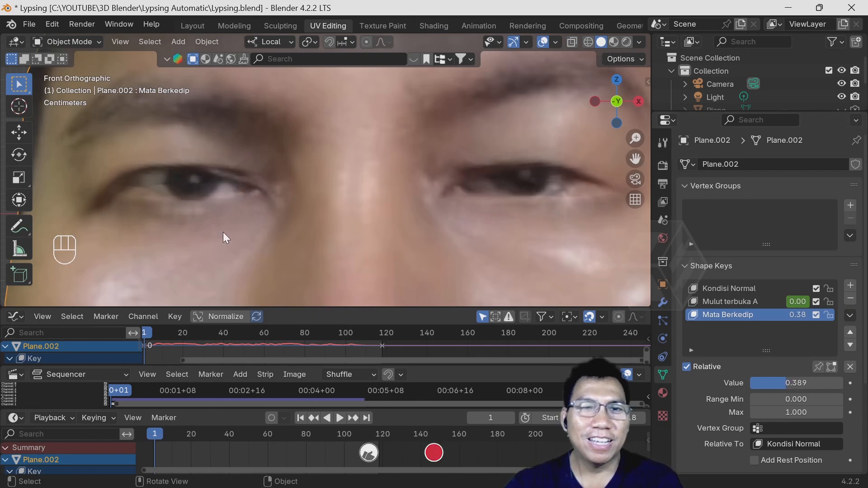
pyautogui.scroll(-4, 226, 232)
pyautogui.scroll(-3, 316, 226)
pyautogui.scroll(2, 312, 228)
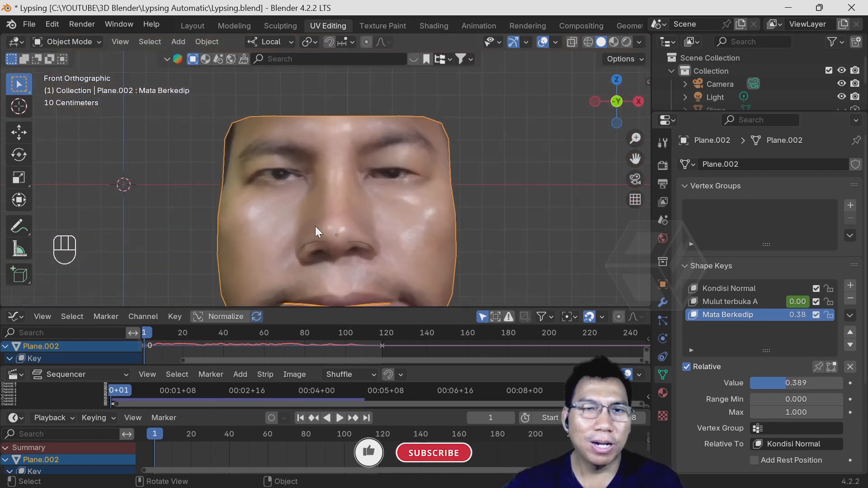
pyautogui.keyDown('shift'); pyautogui.moveTo(351, 225); pyautogui.dragTo(346, 173, button='middle'); pyautogui.keyUp('shift')
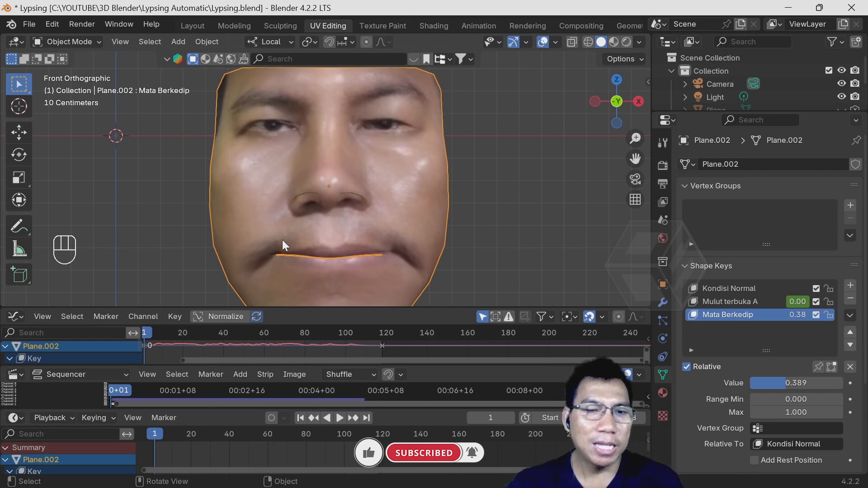
# - Set the Mata Berkedip value to 0 and keyframe it at frames 1 and 28
pyautogui.moveTo(781, 383); pyautogui.dragTo(742, 383)
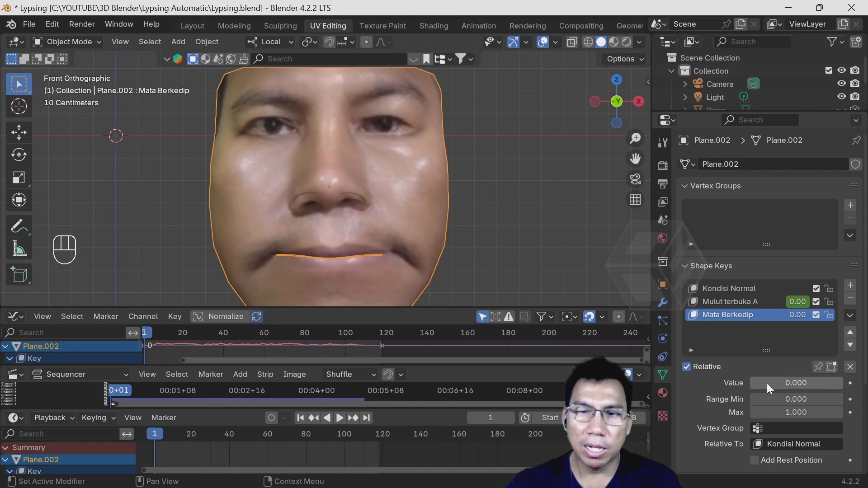
pyautogui.click(851, 383)
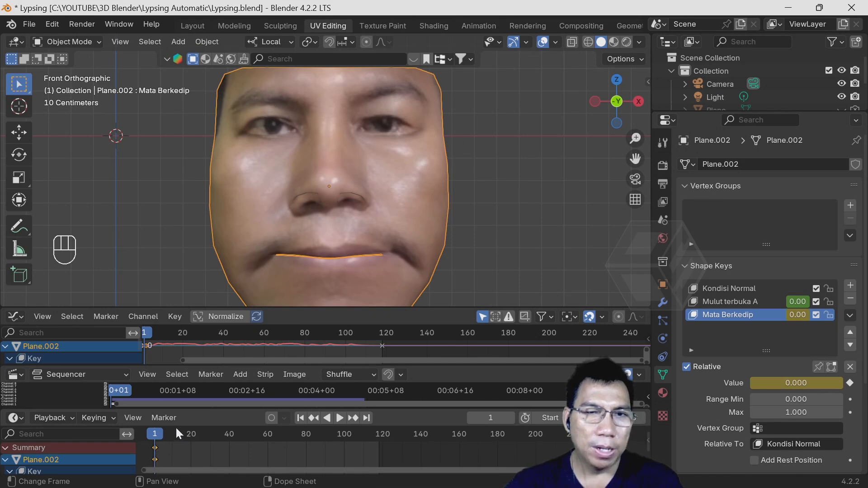
pyautogui.press('space')
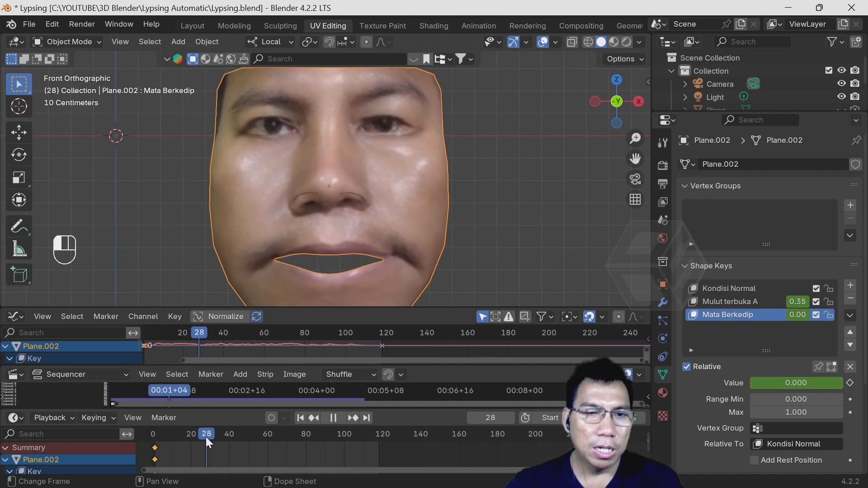
pyautogui.press('space')
pyautogui.click(849, 383)
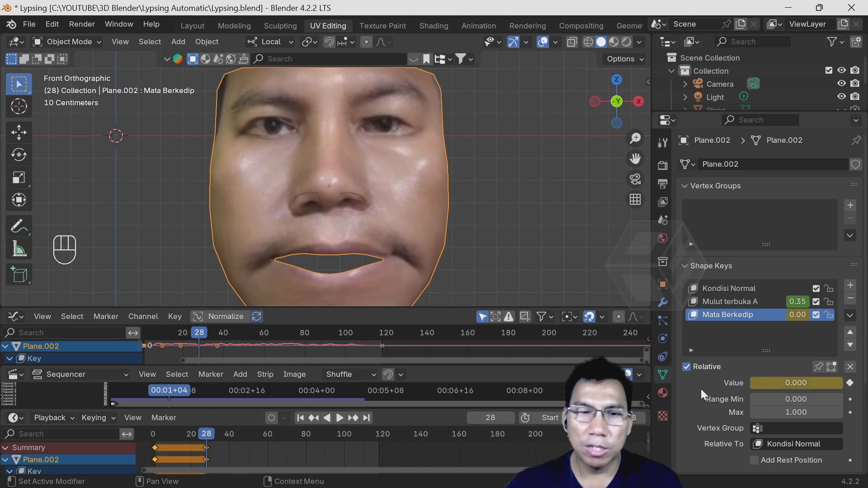
# - At frame 30, set the Mata Berkedip value to 1 and keyframe it
pyautogui.press('space')
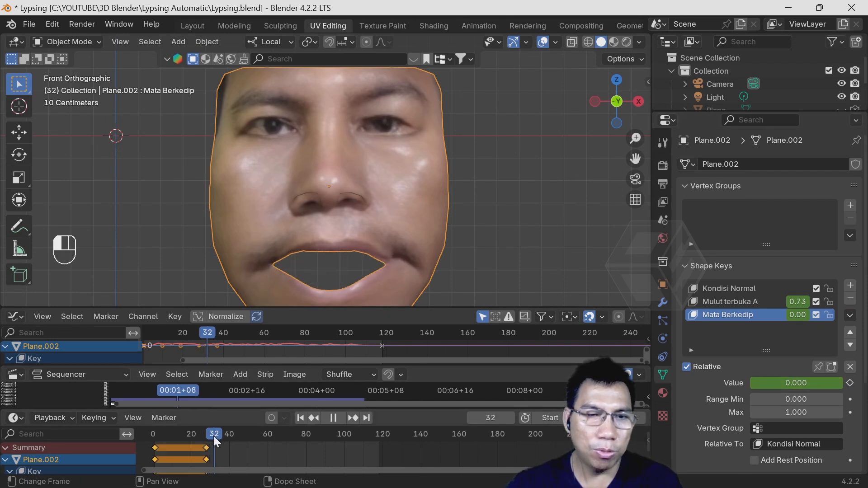
pyautogui.moveTo(213, 436); pyautogui.dragTo(210, 433)
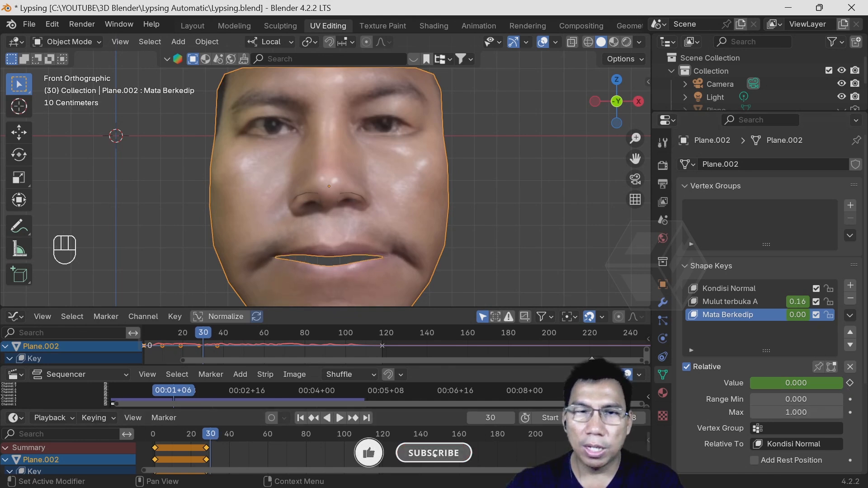
pyautogui.moveTo(779, 386); pyautogui.dragTo(842, 387)
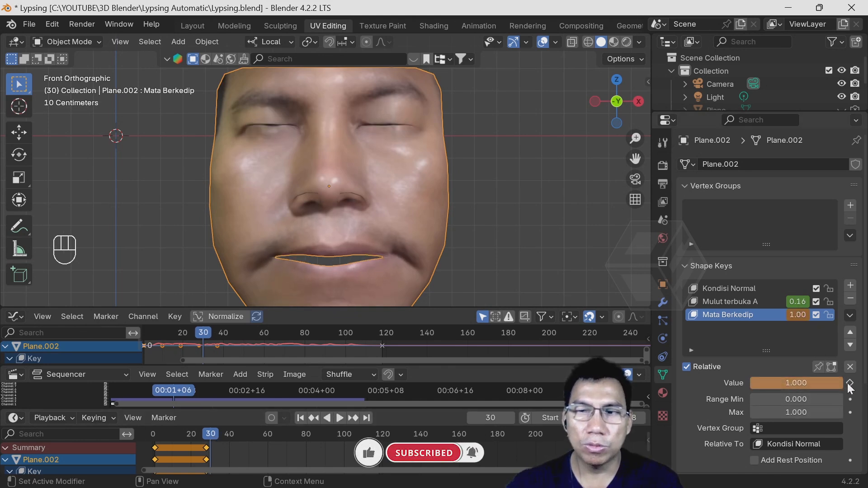
pyautogui.click(850, 383)
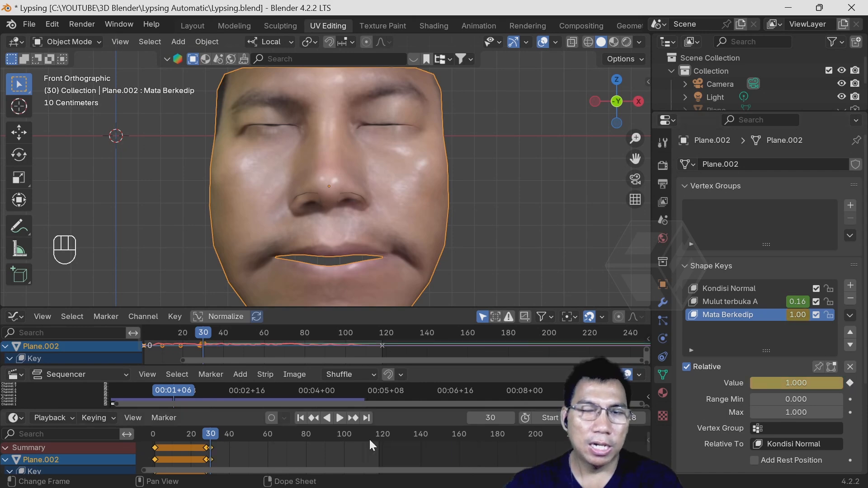
# - Keyframe the Mata Berkedip value at 0 on frame 31, and play the animation from frame 0
pyautogui.moveTo(211, 432); pyautogui.dragTo(212, 433)
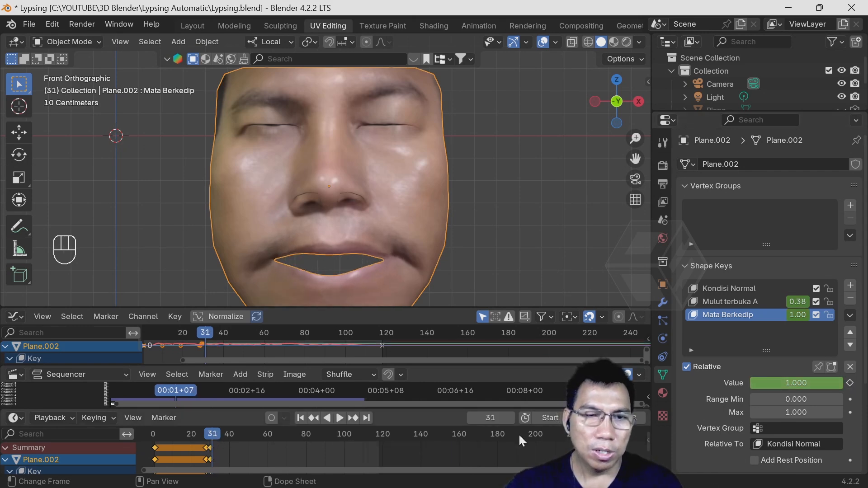
pyautogui.moveTo(805, 383); pyautogui.dragTo(751, 383)
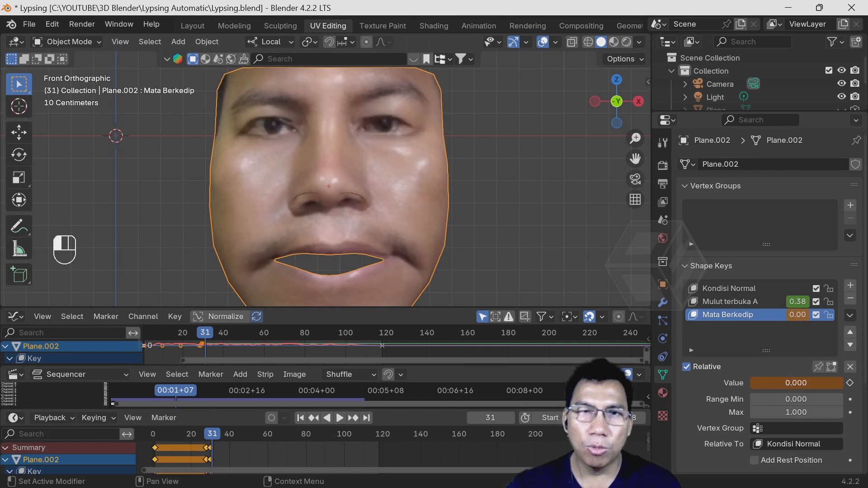
pyautogui.click(850, 383)
pyautogui.moveTo(211, 435); pyautogui.dragTo(152, 437)
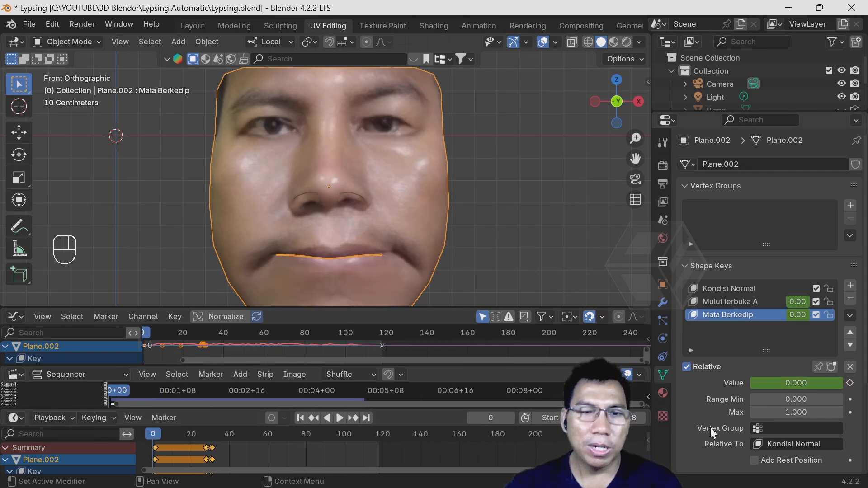
pyautogui.click(341, 418)
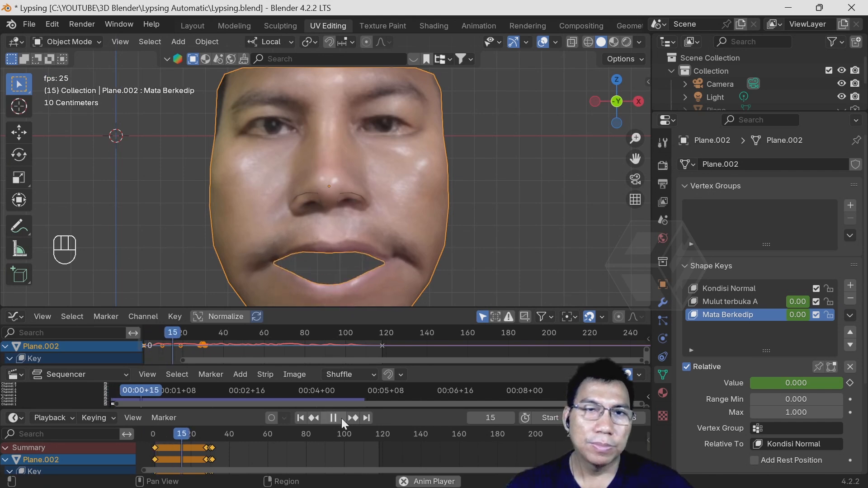
# - Replay the animation from its beginning to check the blink together with the lip-sync
pyautogui.click(336, 419)
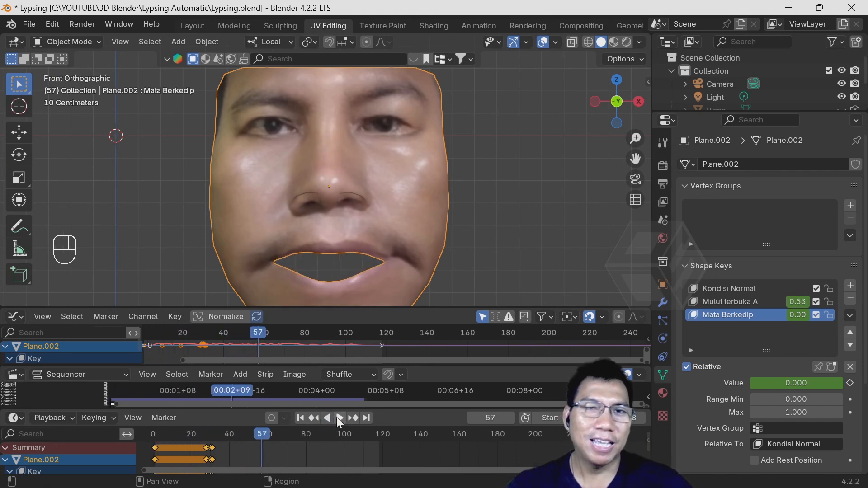
pyautogui.moveTo(205, 436); pyautogui.dragTo(156, 437)
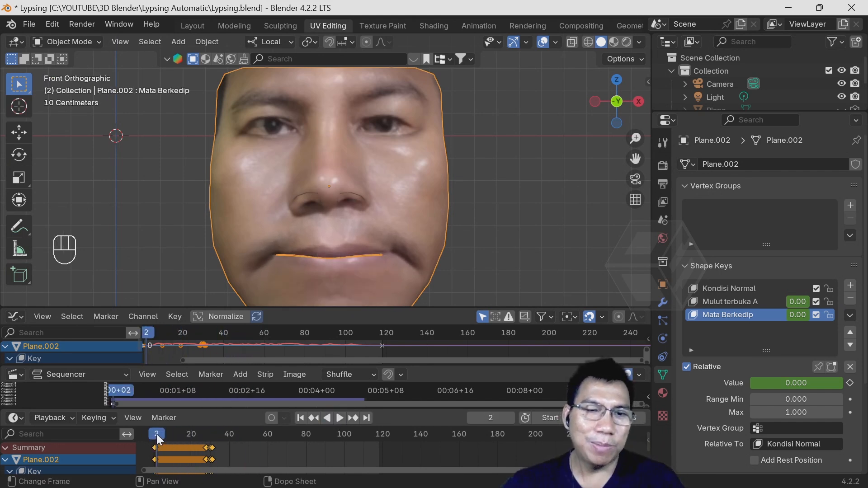
pyautogui.press('space')
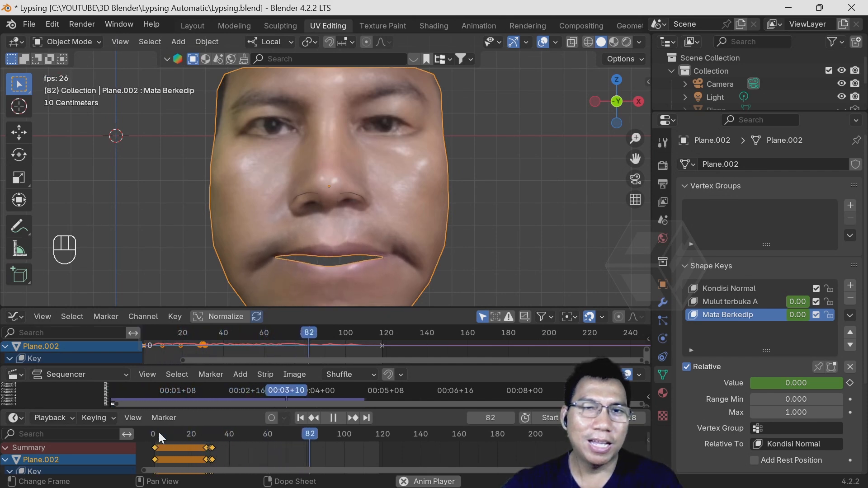
pyautogui.press('space')
pyautogui.click(153, 443)
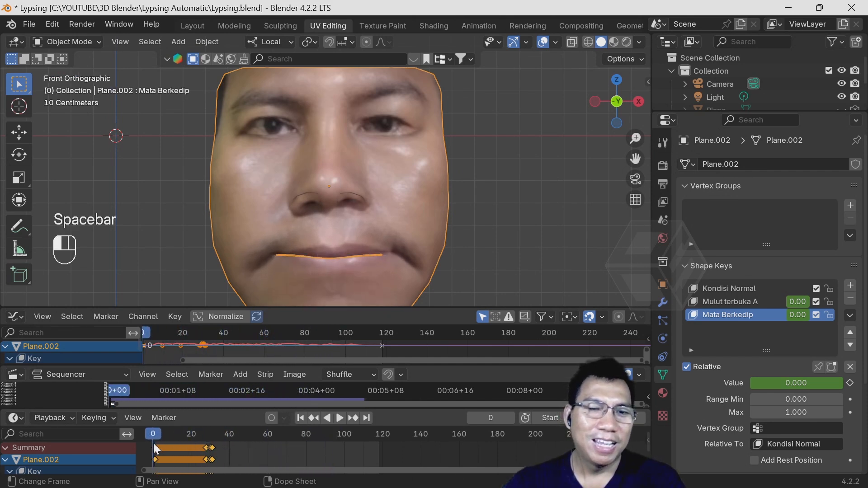
pyautogui.press('space')
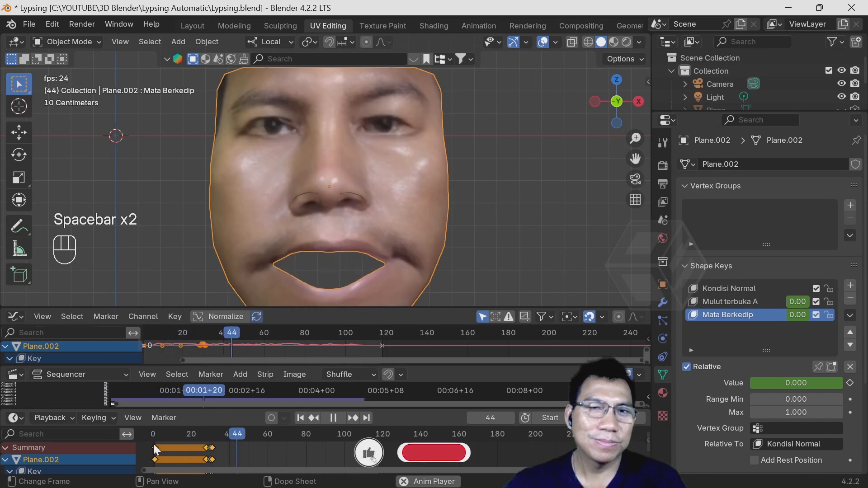
pyautogui.press('space')
# - Start a second blink by keyframing the Mata Berkedip value at 0 on frame 60 and at 1 on frame 64
pyautogui.moveTo(198, 435); pyautogui.dragTo(272, 452)
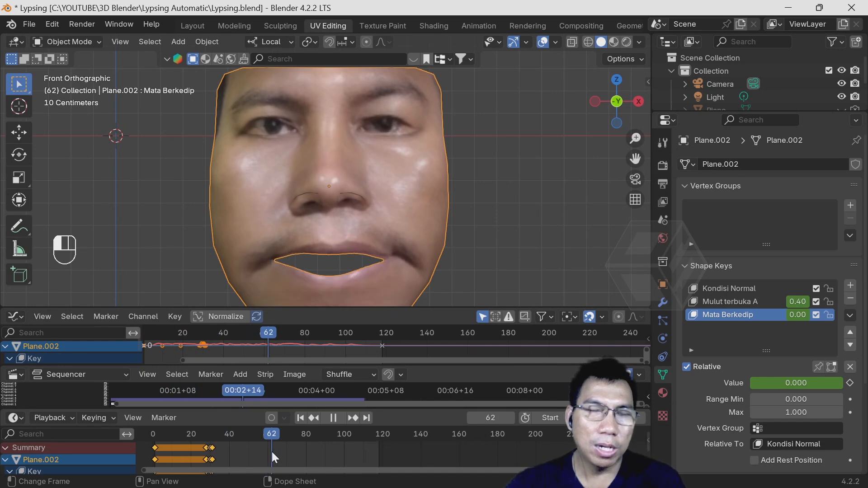
pyautogui.moveTo(272, 451); pyautogui.dragTo(268, 449)
pyautogui.click(851, 384)
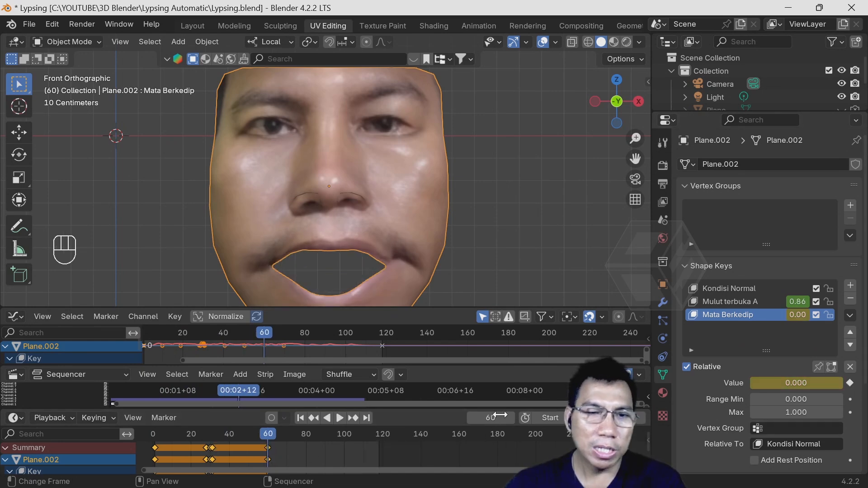
pyautogui.moveTo(268, 431); pyautogui.dragTo(275, 433)
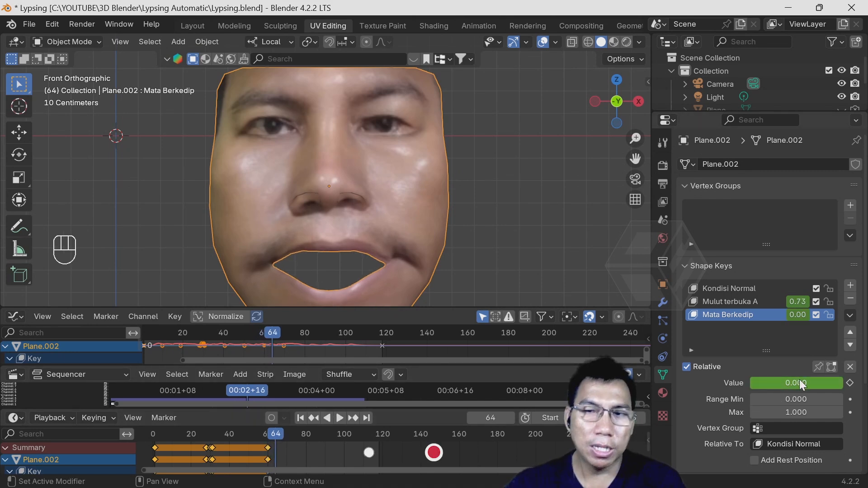
pyautogui.moveTo(788, 384); pyautogui.dragTo(843, 383)
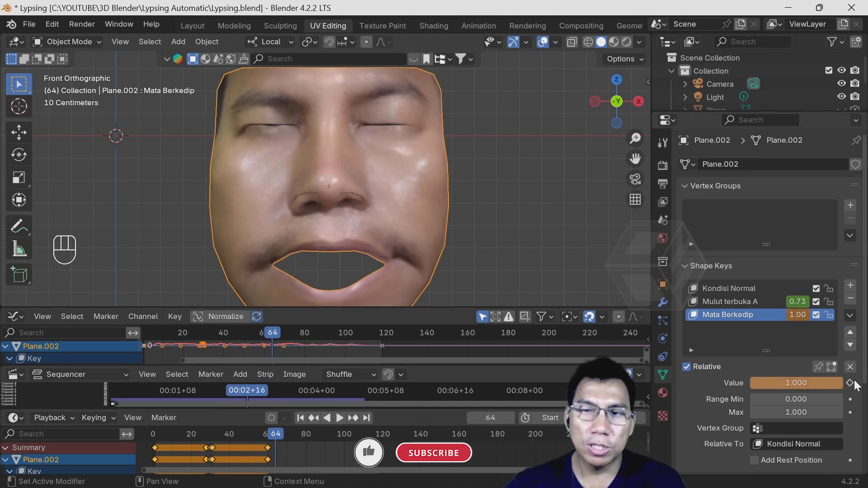
pyautogui.click(851, 383)
# - End the second blink by setting the Mata Berkedip value to 0 at frame 67 and keyframing it
pyautogui.moveTo(276, 433); pyautogui.dragTo(282, 435)
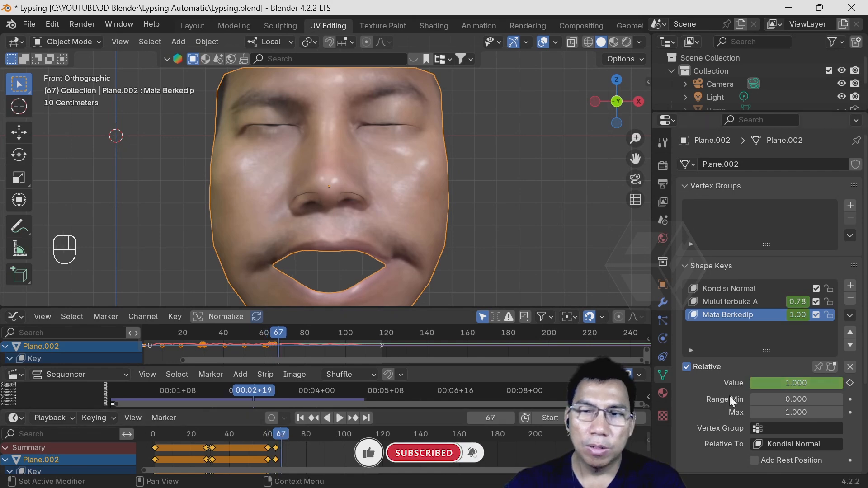
pyautogui.moveTo(797, 384); pyautogui.dragTo(752, 384)
pyautogui.click(850, 383)
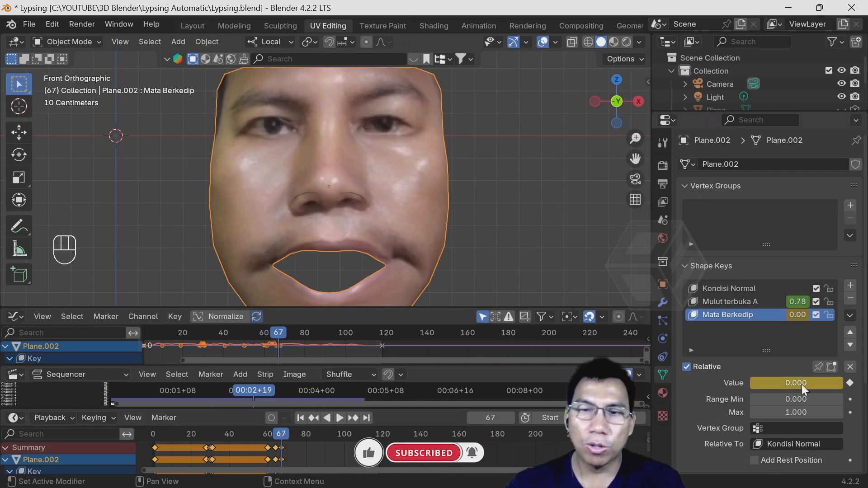
# - Play the animation twice from near the start to review both blinks
pyautogui.moveTo(290, 443); pyautogui.dragTo(165, 434)
pyautogui.press('space')
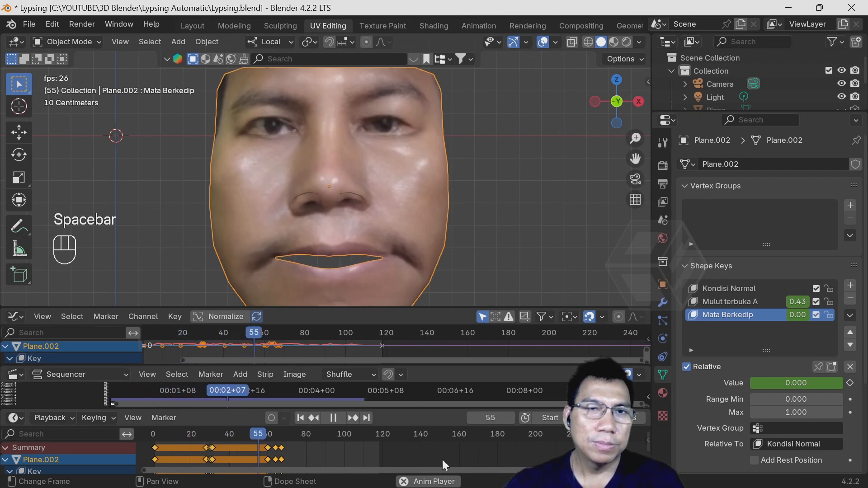
pyautogui.press('space')
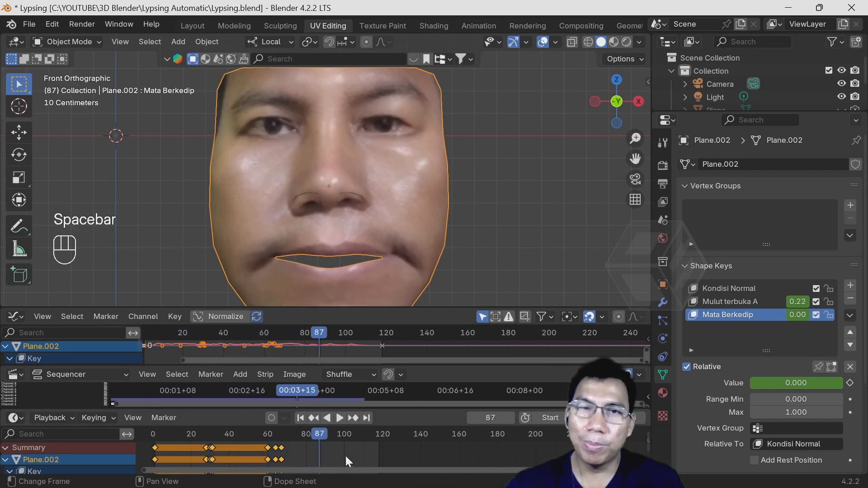
pyautogui.moveTo(330, 438); pyautogui.dragTo(178, 442)
pyautogui.press('space')
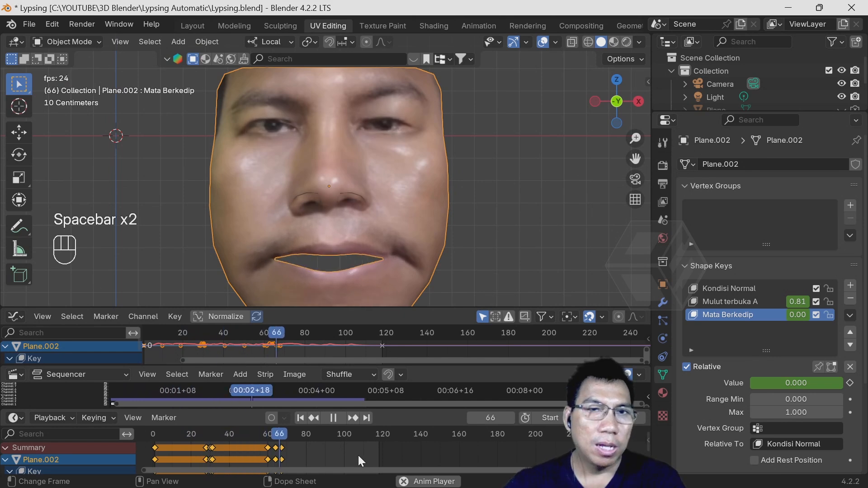
pyautogui.press('space')
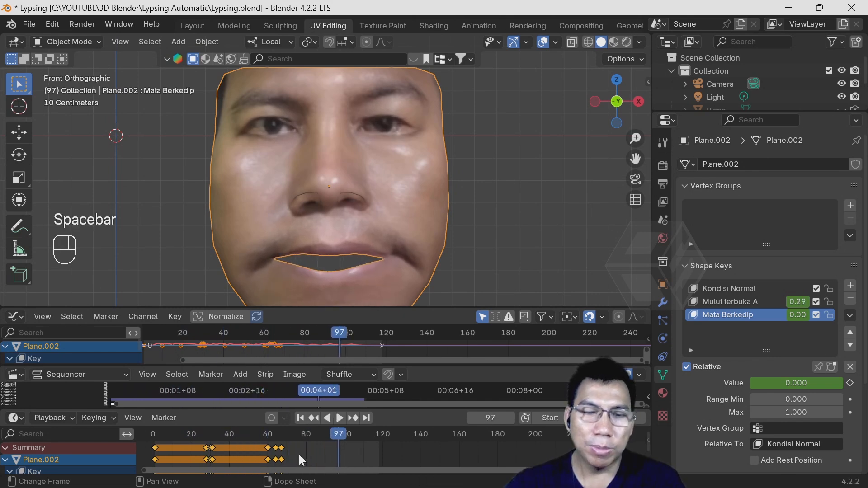
# - Duplicate the second blink's three keyframes and place the copy starting at about frame 100
pyautogui.moveTo(305, 461); pyautogui.dragTo(250, 442)
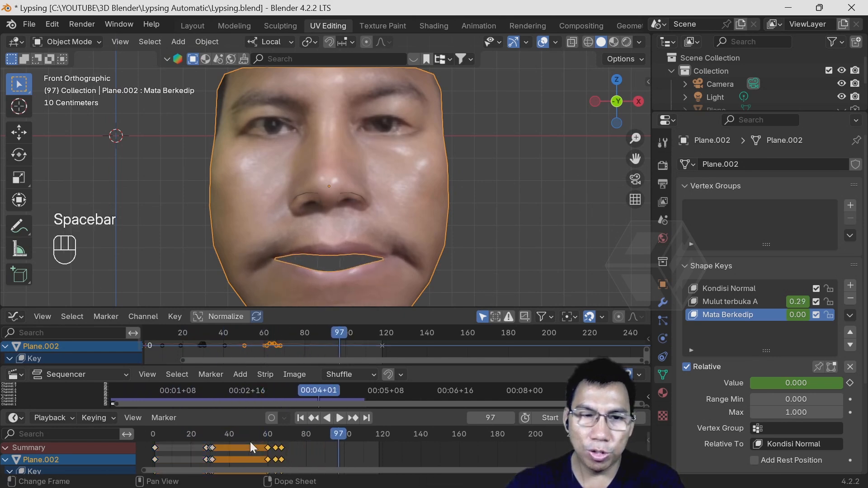
pyautogui.hotkey('shift', 'd')
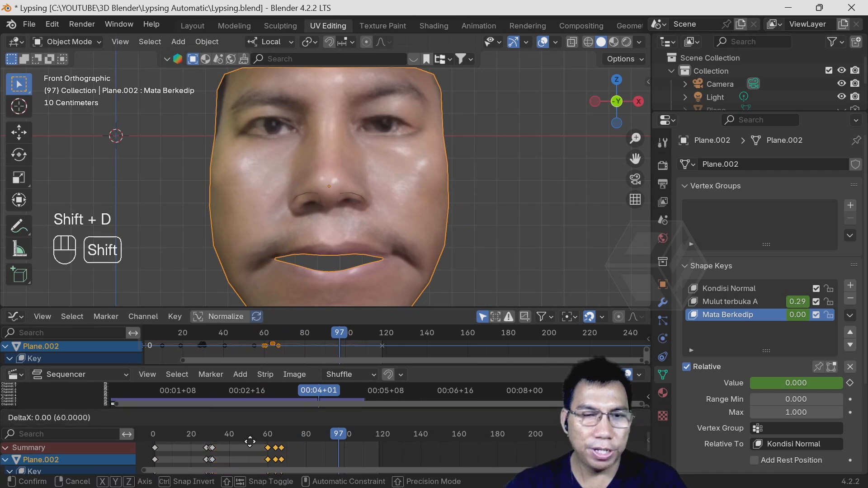
pyautogui.click(330, 443)
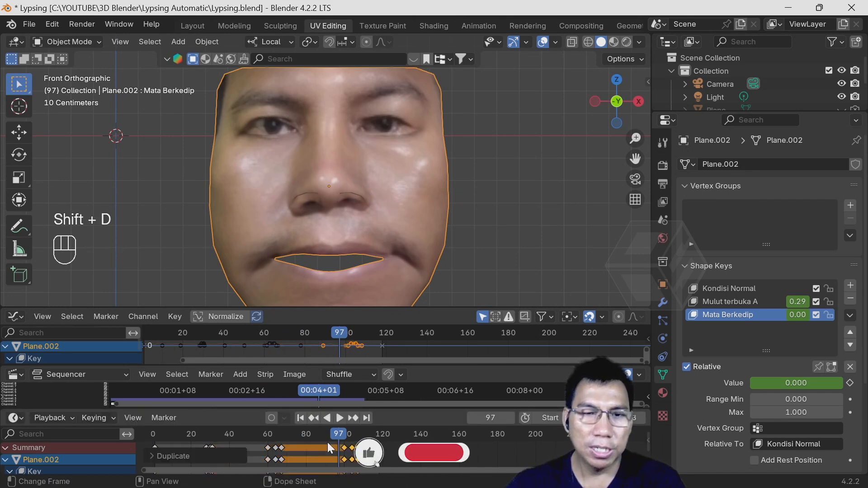
# - Play the animation from frame 2 to check all three blinks, and deselect the keyframes
pyautogui.moveTo(327, 440); pyautogui.dragTo(156, 440)
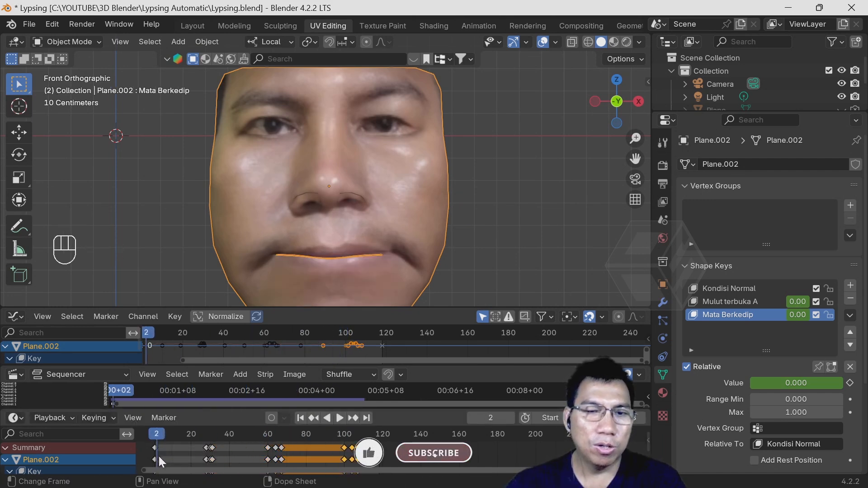
pyautogui.press('space')
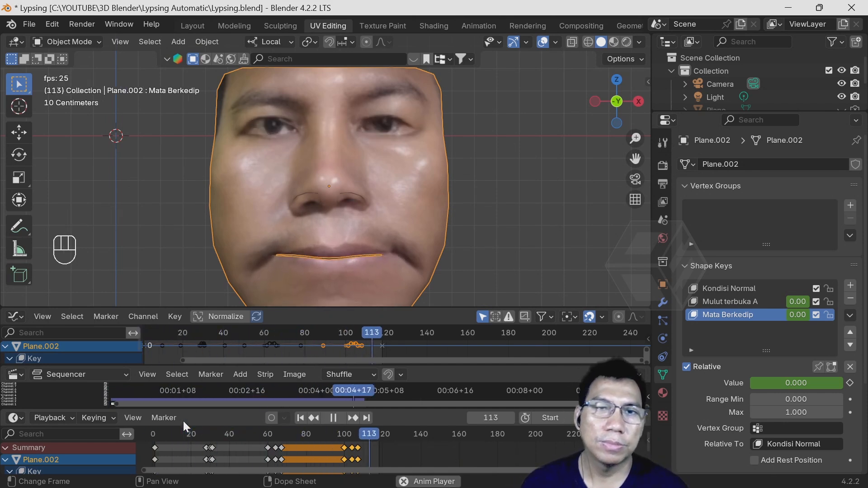
pyautogui.press('space')
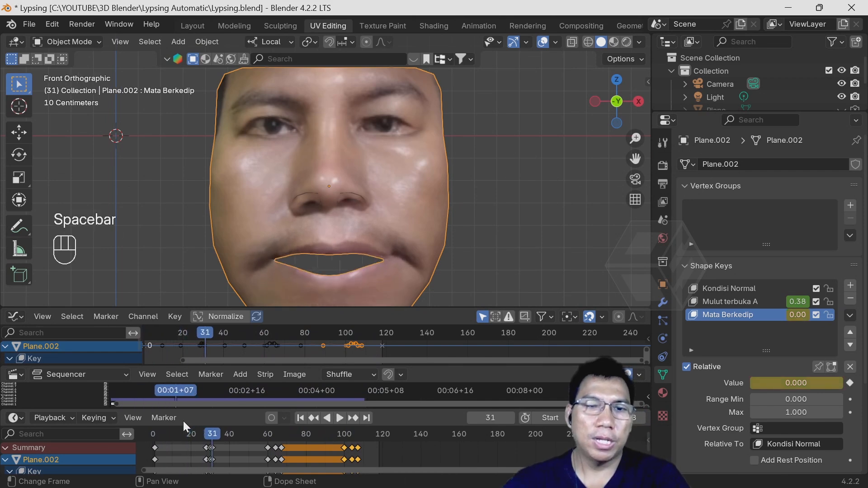
pyautogui.click(486, 443)
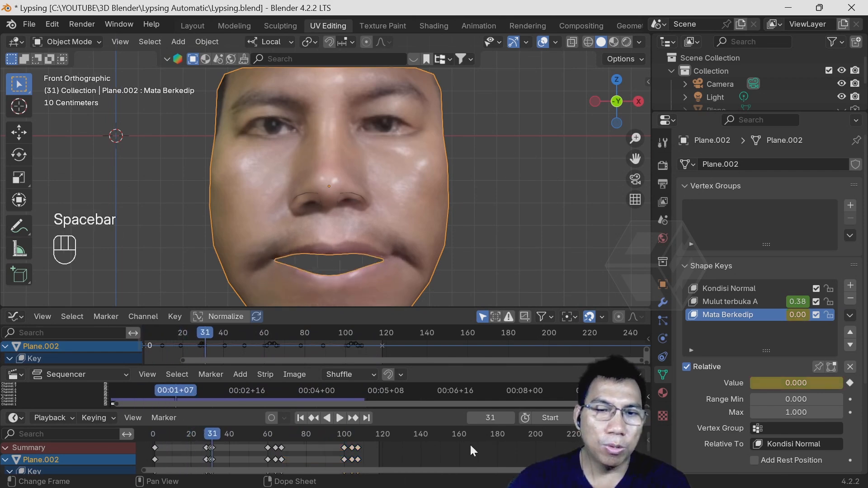
# - Add a new shape key to the face and rename it Hidung
pyautogui.click(744, 303)
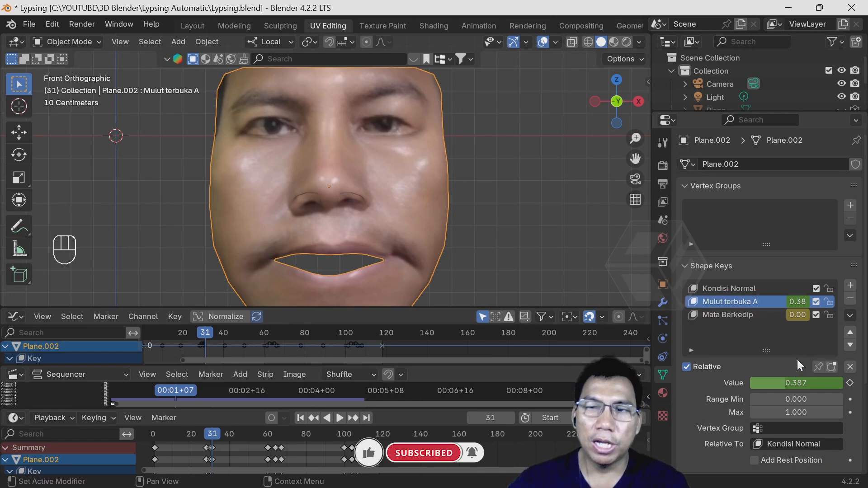
pyautogui.click(732, 288)
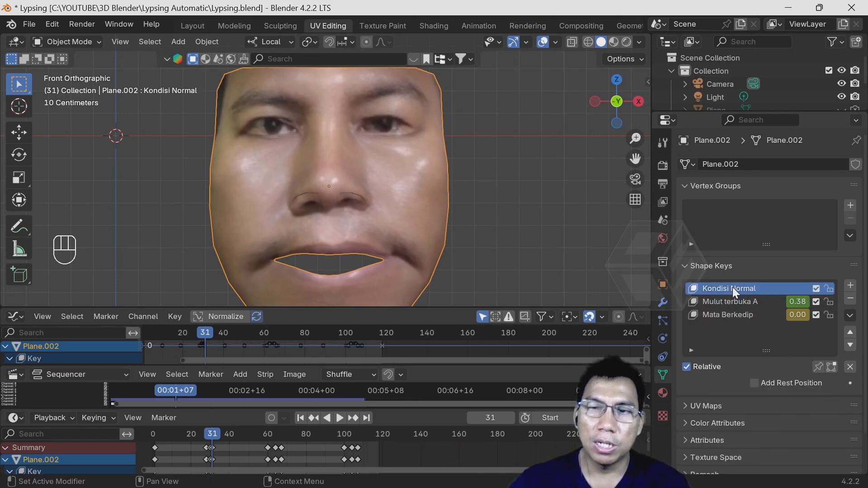
pyautogui.click(851, 288)
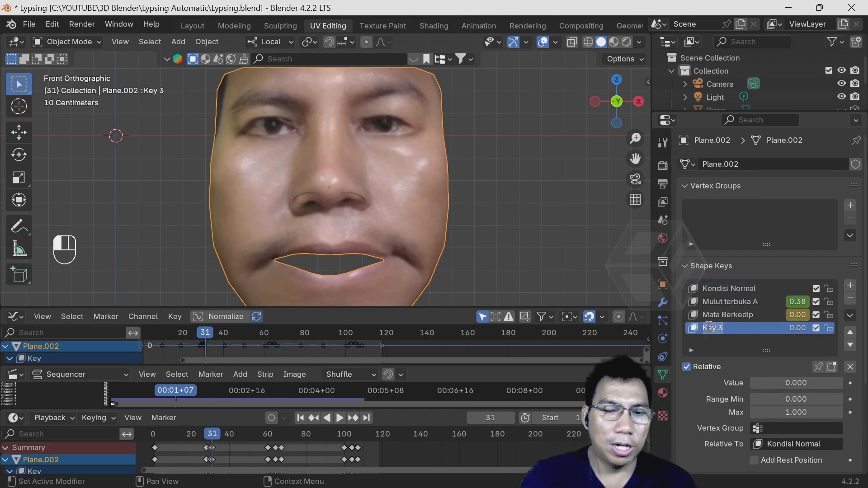
pyautogui.write('Hdu')
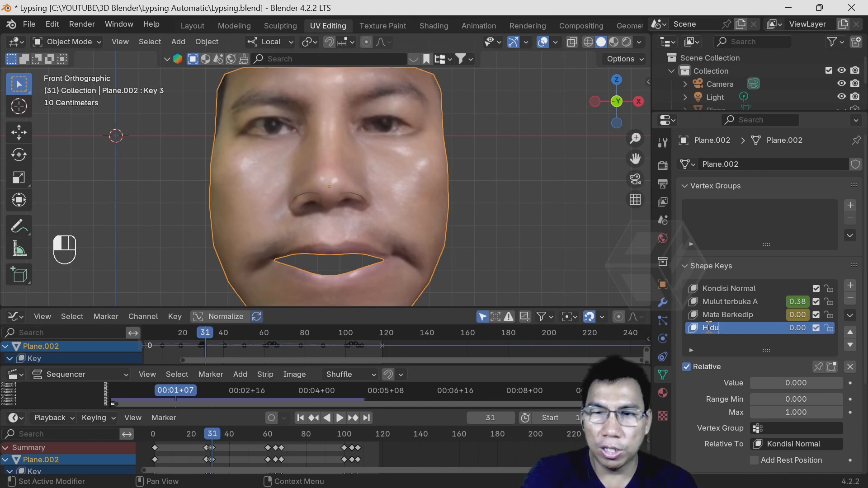
pyautogui.write('i')
pyautogui.press('Return')
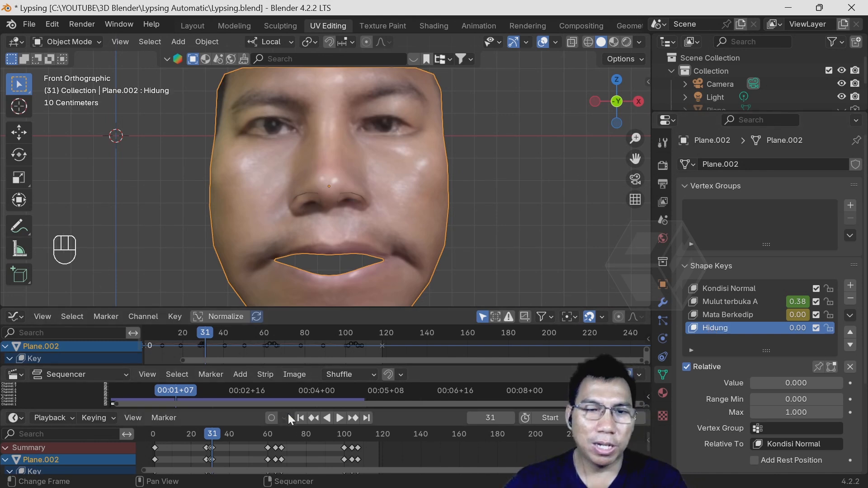
# - Go to frame 1 and enter Edit Mode on the Hidung shape key with vertex selection around the nose
pyautogui.click(300, 418)
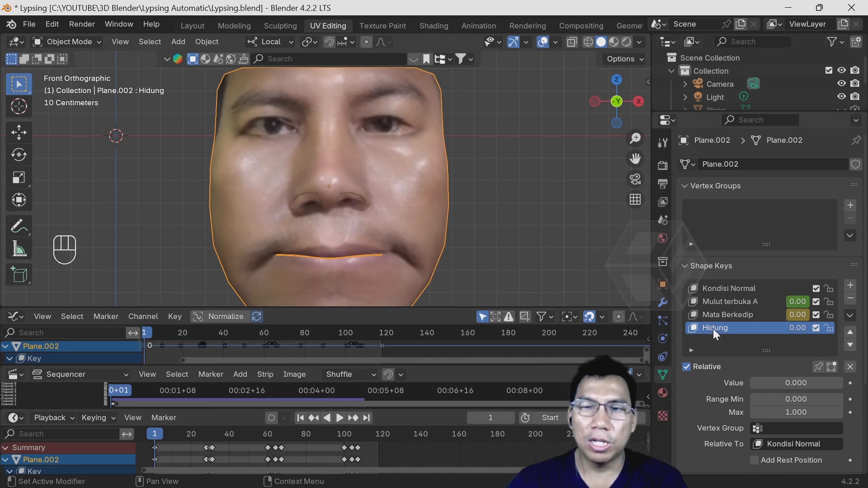
pyautogui.click(88, 43)
pyautogui.click(86, 71)
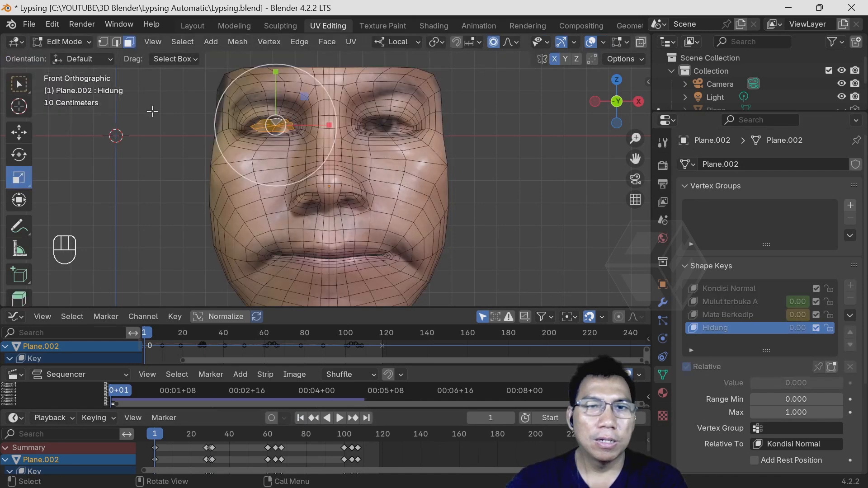
pyautogui.scroll(5, 409, 217)
pyautogui.keyDown('shift'); pyautogui.moveTo(409, 218); pyautogui.dragTo(383, 229, button='middle'); pyautogui.keyUp('shift')
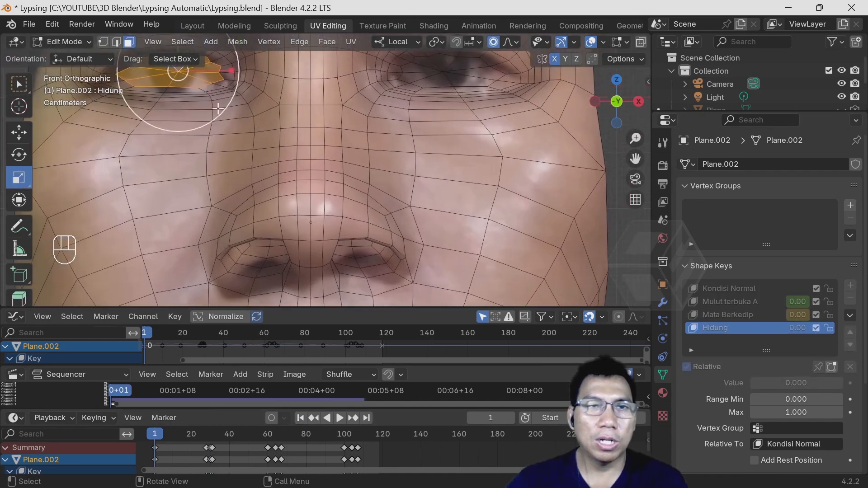
pyautogui.click(103, 42)
# - Move a vertex on the side of the nose outward and up by about 0.046 m, with a proportional size of about 0.24 m
pyautogui.click(385, 217)
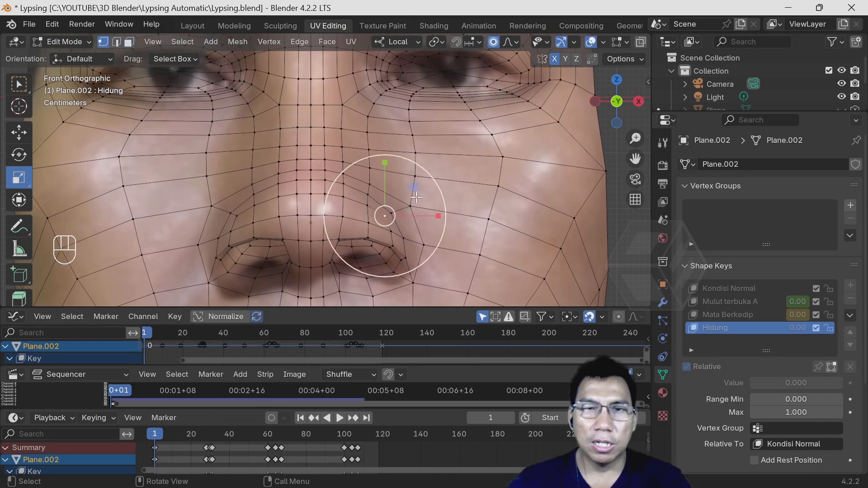
pyautogui.press('g')
pyautogui.scroll(-5, 420, 195)
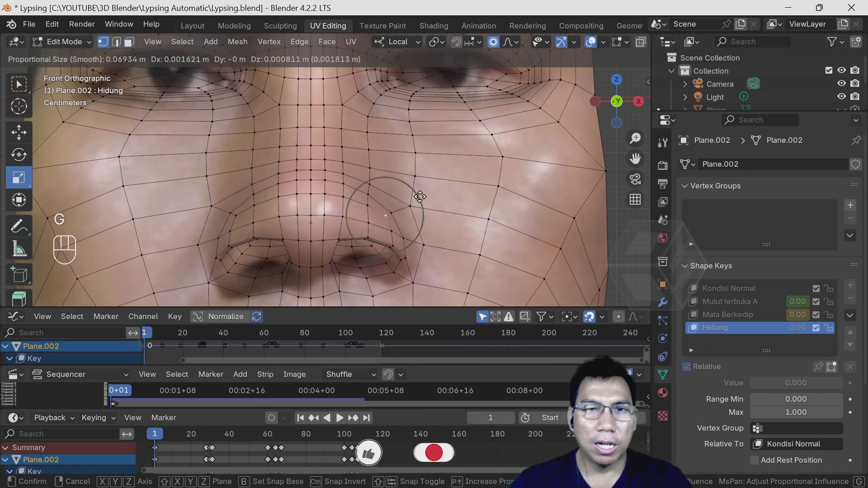
pyautogui.scroll(-3, 425, 192)
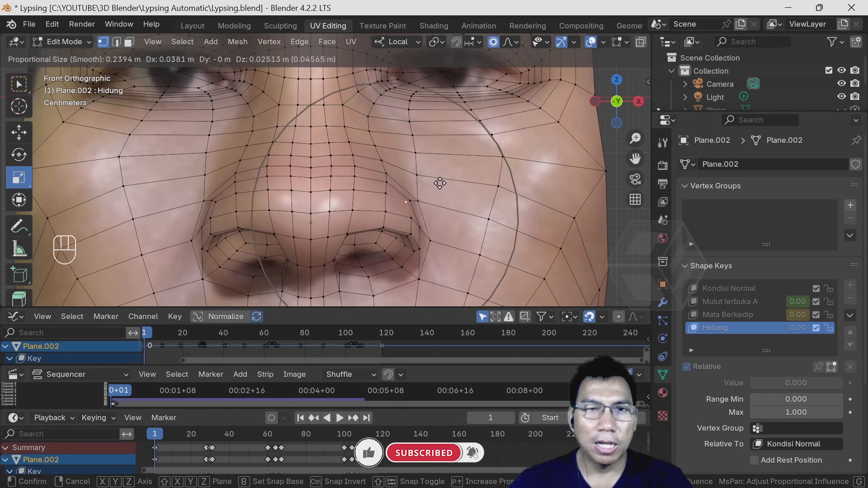
pyautogui.click(440, 183)
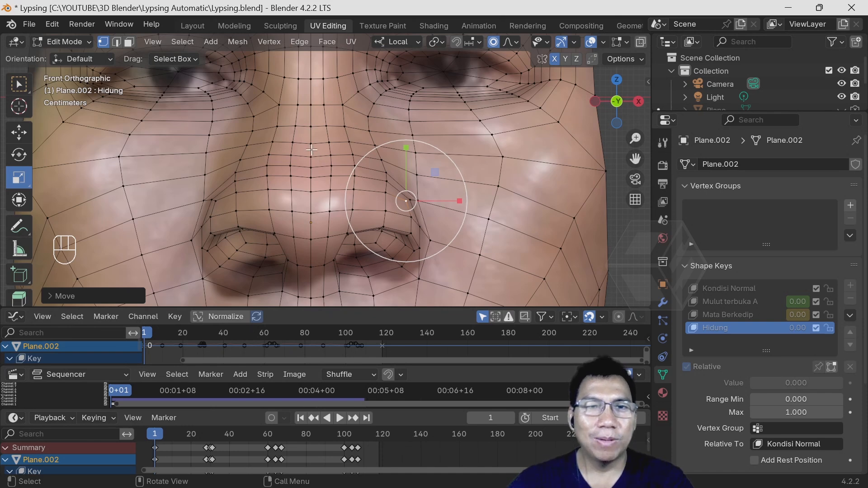
# - Move a vertex on the middle of the nose bridge up by about 0.041 m with proportional editing, return to Object Mode, and test the Hidung value
pyautogui.press('g')
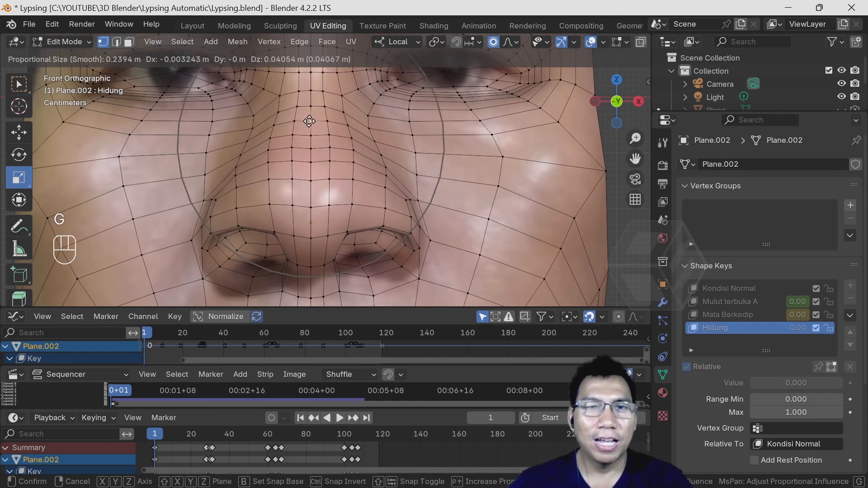
pyautogui.click(309, 122)
pyautogui.click(66, 43)
pyautogui.click(69, 54)
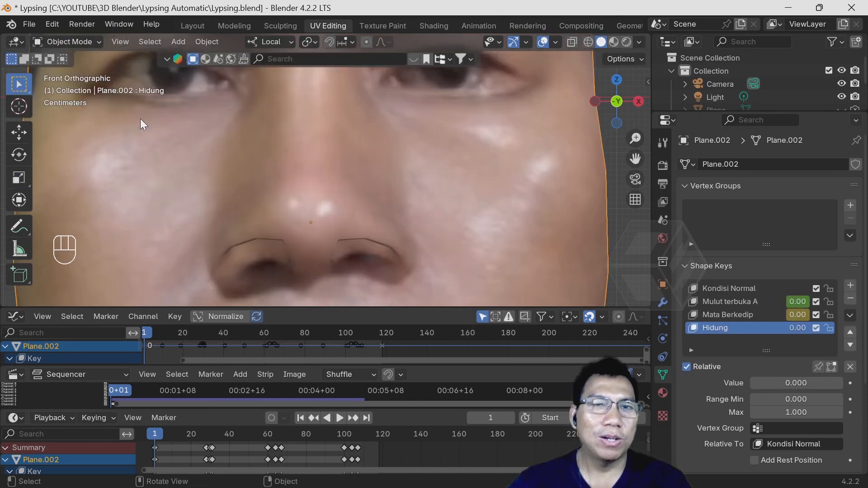
pyautogui.moveTo(762, 383)
pyautogui.mouseDown()
pyautogui.moveTo(854, 384)
pyautogui.moveTo(752, 384)
pyautogui.mouseUp()
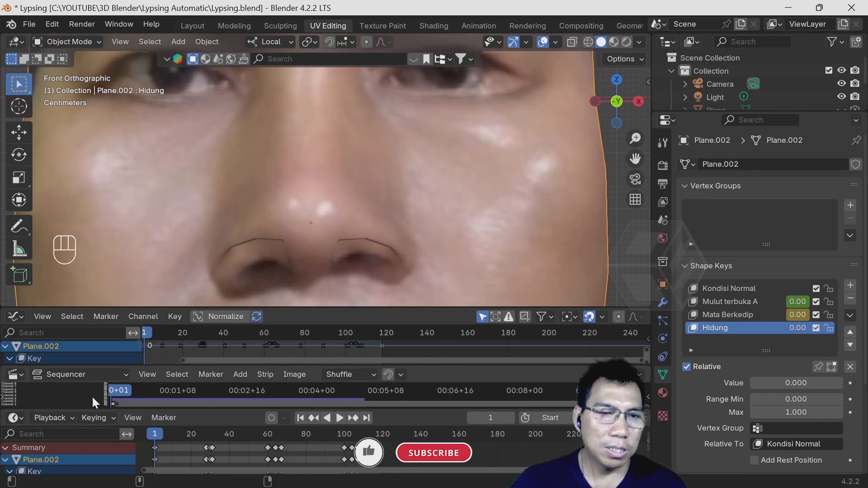
# - Enlarge the timeline area so the shape key channels of the face are visible
pyautogui.moveTo(171, 308); pyautogui.dragTo(171, 282)
pyautogui.moveTo(172, 366); pyautogui.dragTo(172, 318)
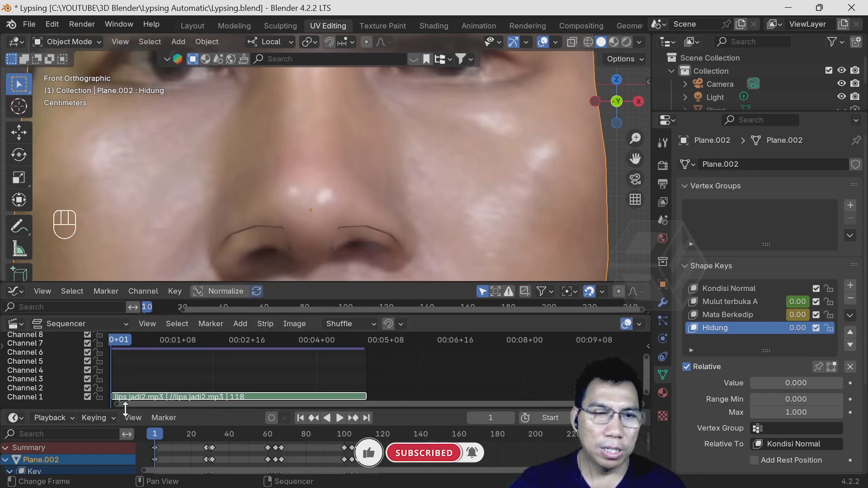
pyautogui.moveTo(125, 409); pyautogui.dragTo(127, 349)
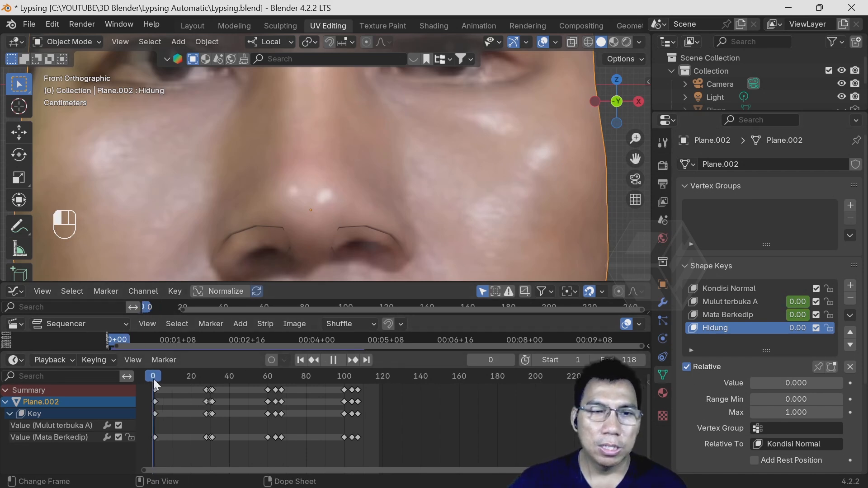
# - Go to frame 1 and insert a keyframe on the Hidung shape key with a value of 0.000
pyautogui.press('Right')
pyautogui.click(304, 358)
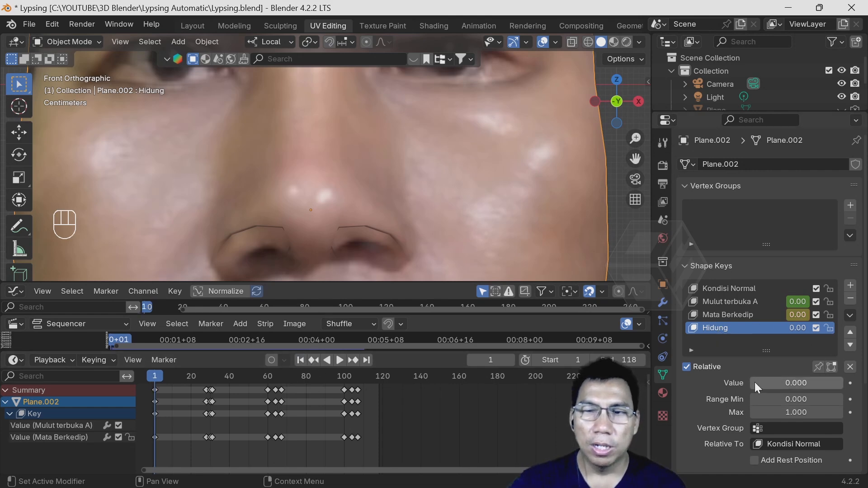
pyautogui.moveTo(755, 381)
pyautogui.mouseDown()
pyautogui.moveTo(786, 382)
pyautogui.moveTo(757, 382)
pyautogui.moveTo(759, 389)
pyautogui.mouseUp()
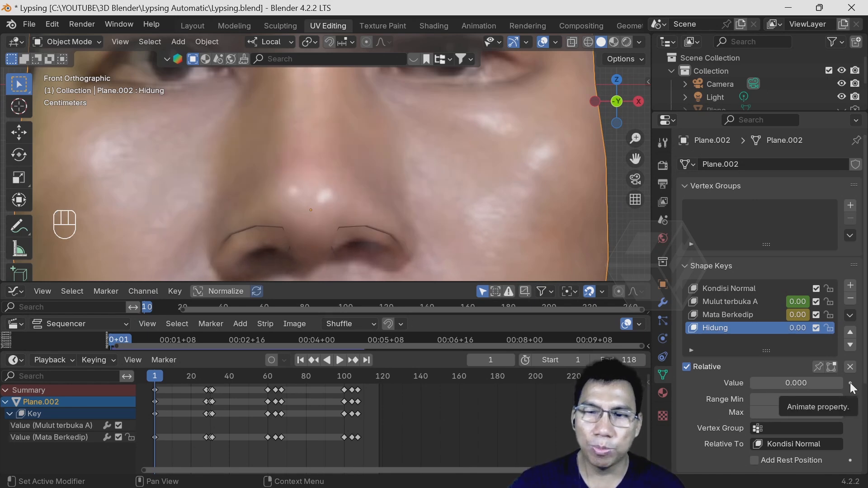
pyautogui.click(850, 383)
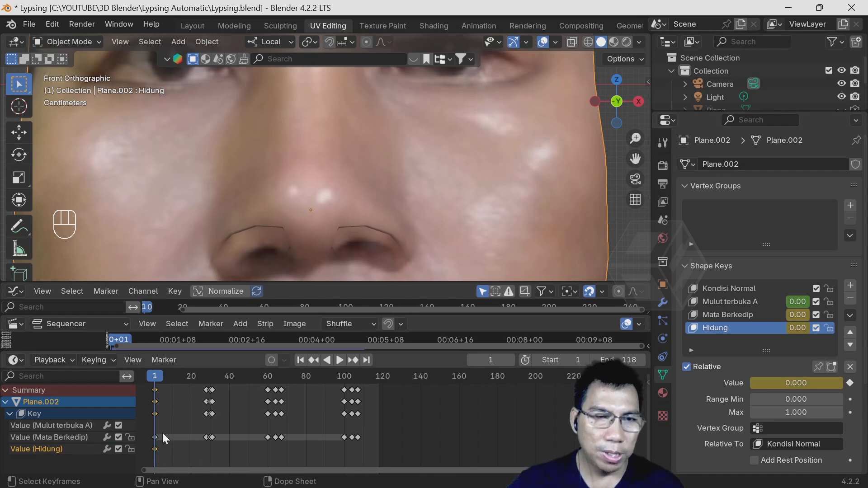
# - Go to frame 20, set the Hidung value to about 0.716, and insert a keyframe
pyautogui.moveTo(157, 374); pyautogui.dragTo(191, 377)
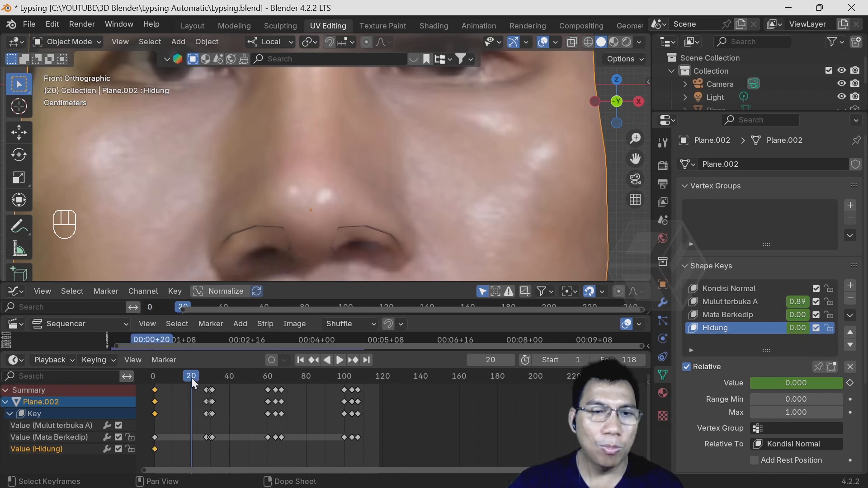
pyautogui.moveTo(796, 388); pyautogui.dragTo(861, 388)
pyautogui.click(849, 383)
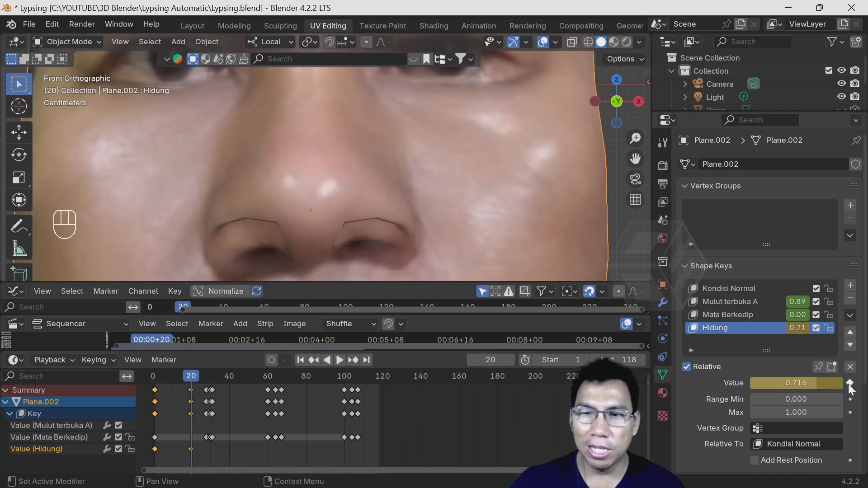
# - Advance the animation to frame 54, set the Hidung value to about 0.019, and insert a keyframe
pyautogui.press('space')
pyautogui.press('space')
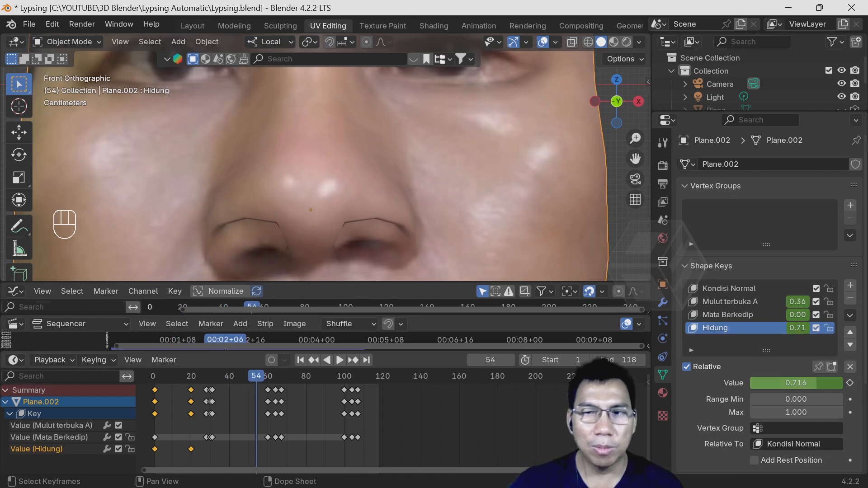
pyautogui.moveTo(785, 383); pyautogui.dragTo(723, 383)
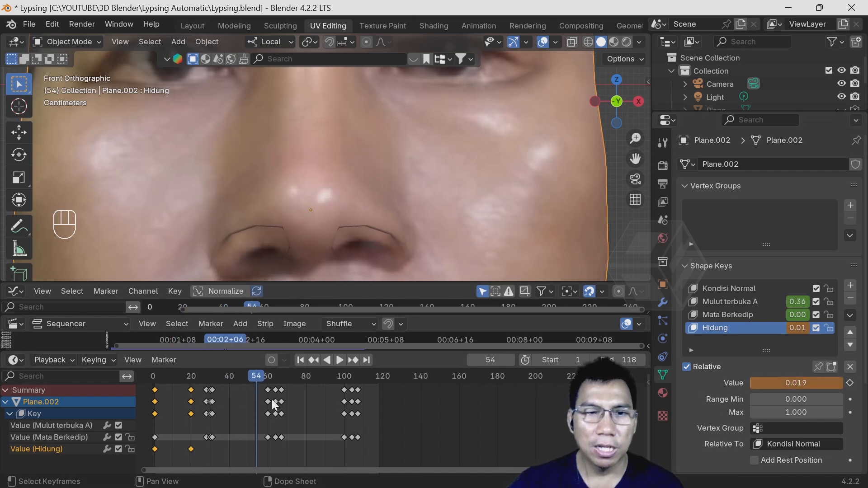
pyautogui.click(850, 383)
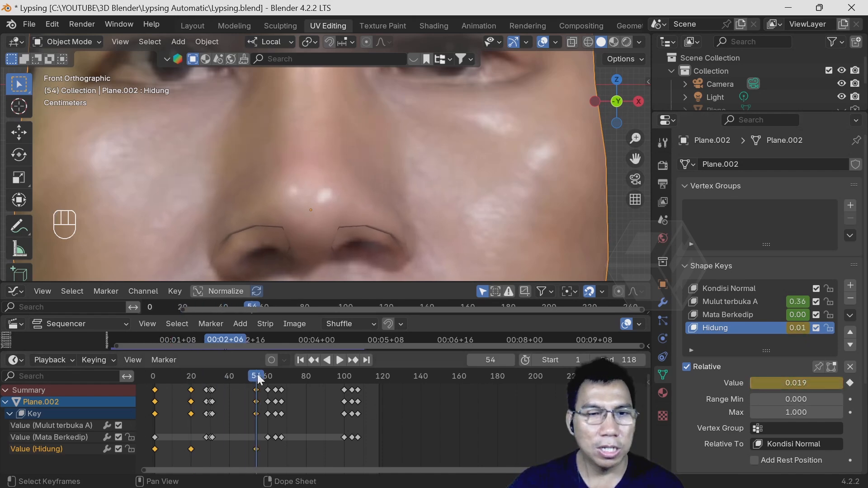
# - Go to frame 85, set the Hidung value to about 0.562, and insert a keyframe
pyautogui.moveTo(257, 376); pyautogui.dragTo(315, 376)
pyautogui.moveTo(804, 385); pyautogui.dragTo(806, 388)
pyautogui.click(849, 383)
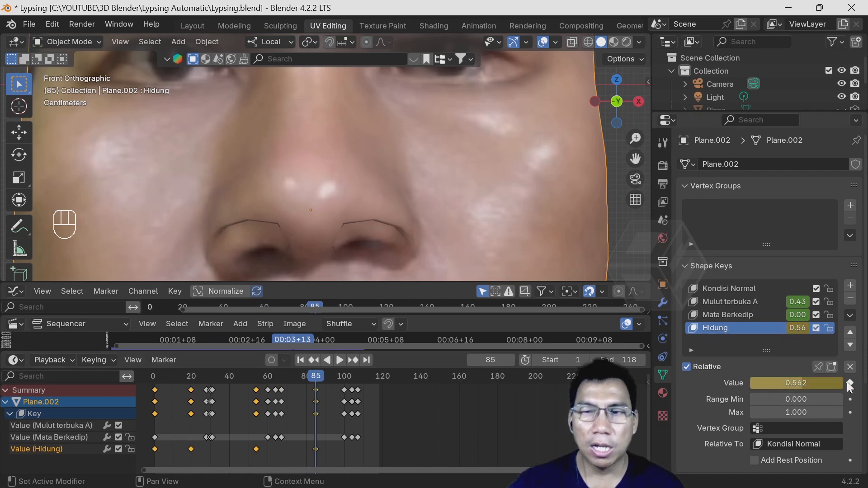
# - Advance to frame 111, set the Hidung value to 0.000, and insert a keyframe
pyautogui.press('space')
pyautogui.moveTo(352, 382); pyautogui.dragTo(366, 382)
pyautogui.moveTo(811, 385); pyautogui.dragTo(764, 385)
pyautogui.click(850, 383)
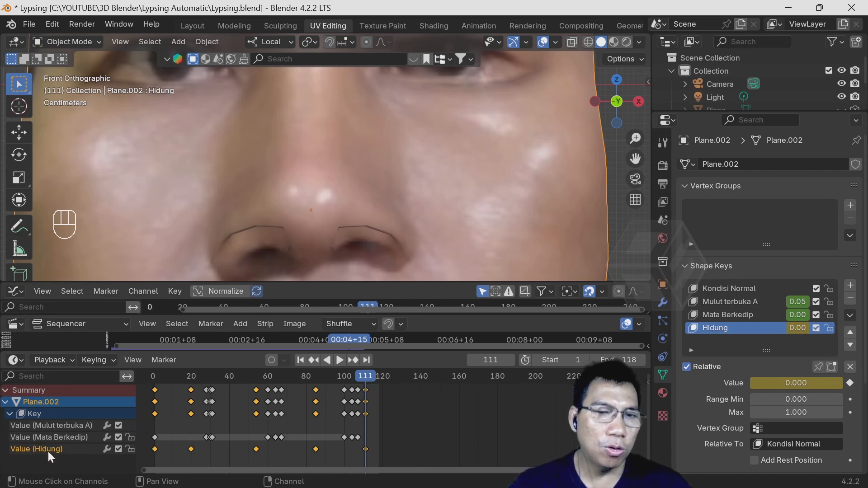
# - Enlarge the 3D viewport to show the whole face and play the animation to check the nose movement with the lip-sync and blinks
pyautogui.moveTo(250, 349); pyautogui.dragTo(248, 436)
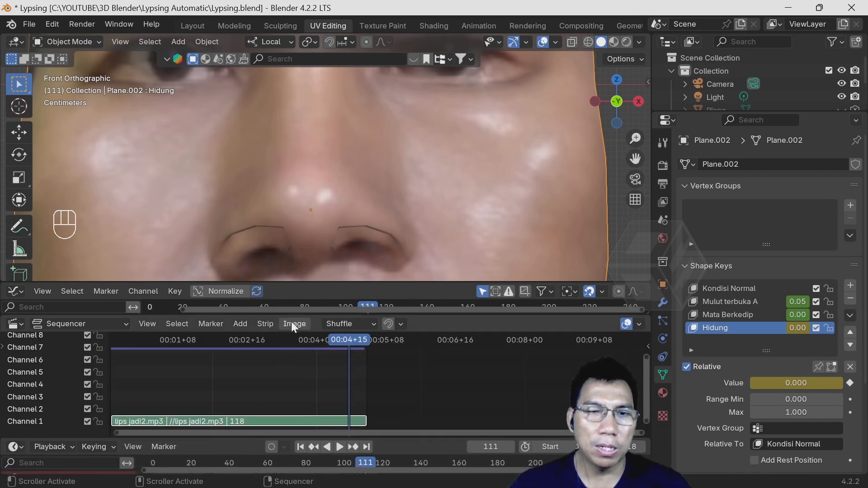
pyautogui.moveTo(292, 315); pyautogui.dragTo(291, 412)
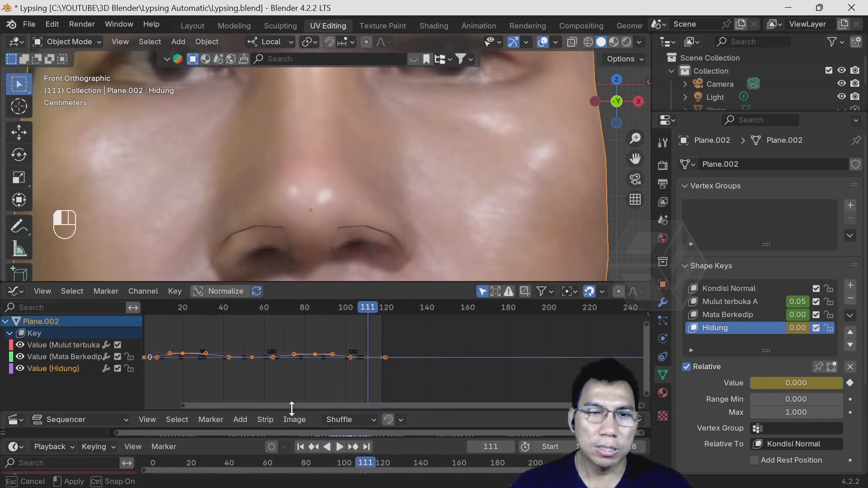
pyautogui.moveTo(308, 282); pyautogui.dragTo(301, 374)
pyautogui.scroll(-5, 378, 294)
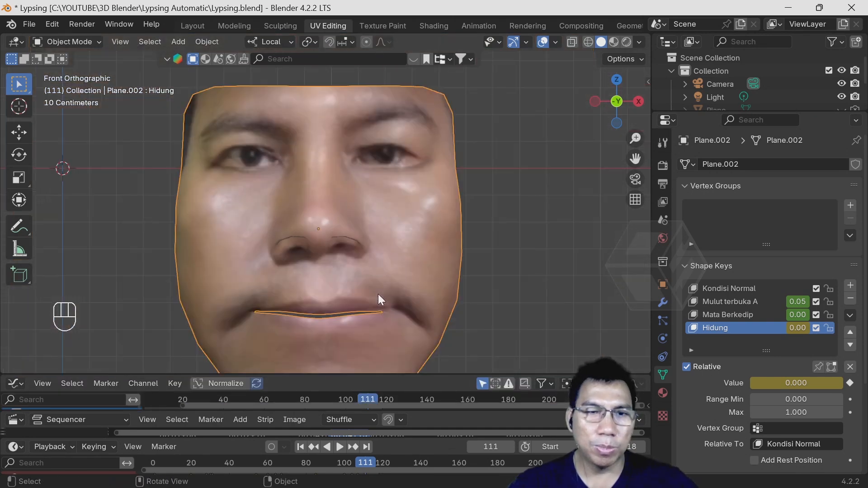
pyautogui.keyDown('shift'); pyautogui.moveTo(383, 299); pyautogui.dragTo(404, 263, button='middle'); pyautogui.keyUp('shift')
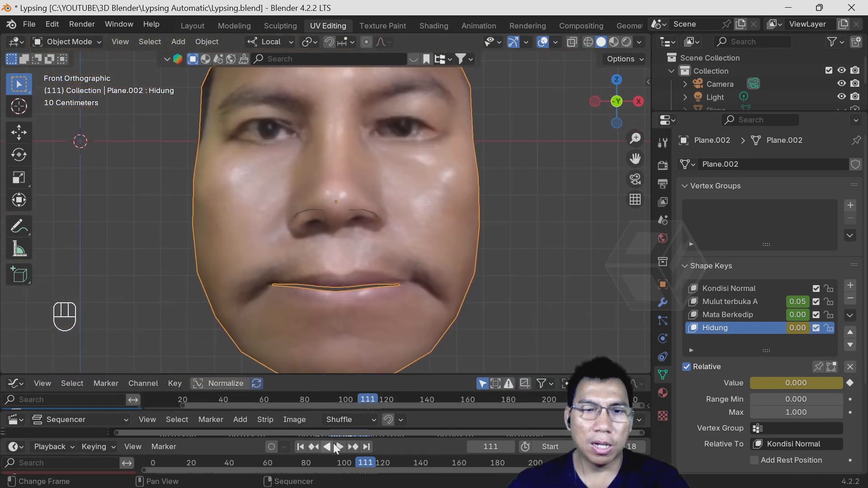
pyautogui.click(337, 445)
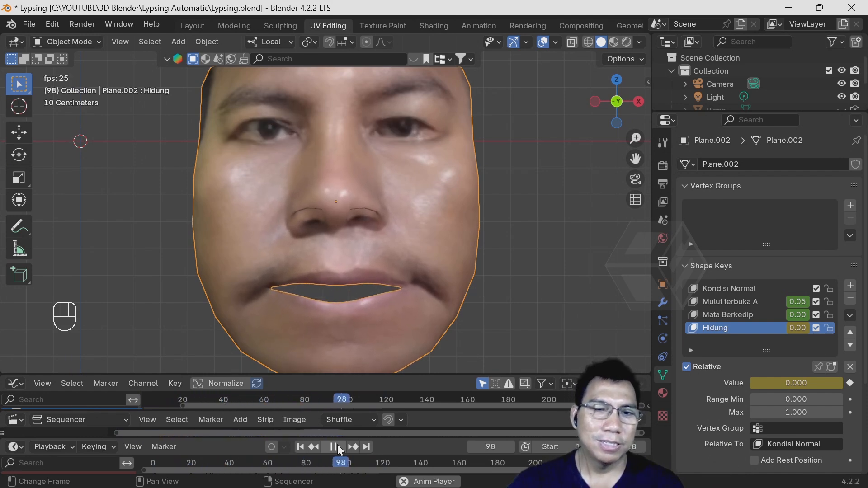
pyautogui.click(338, 445)
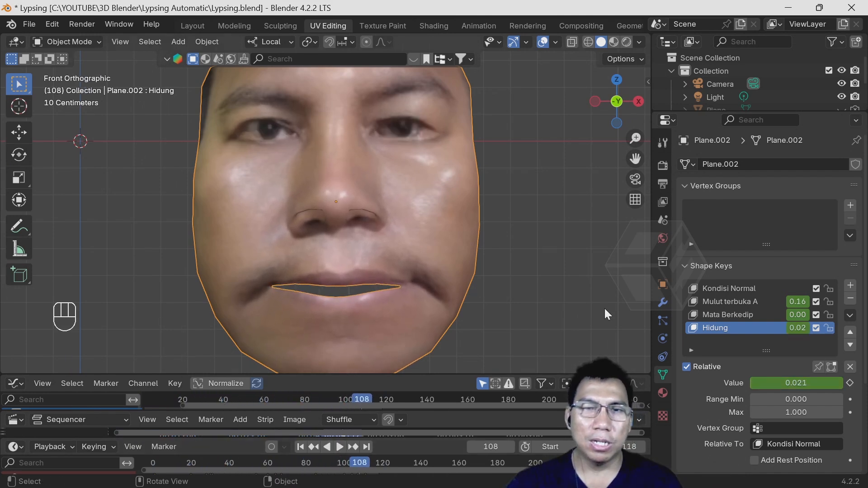